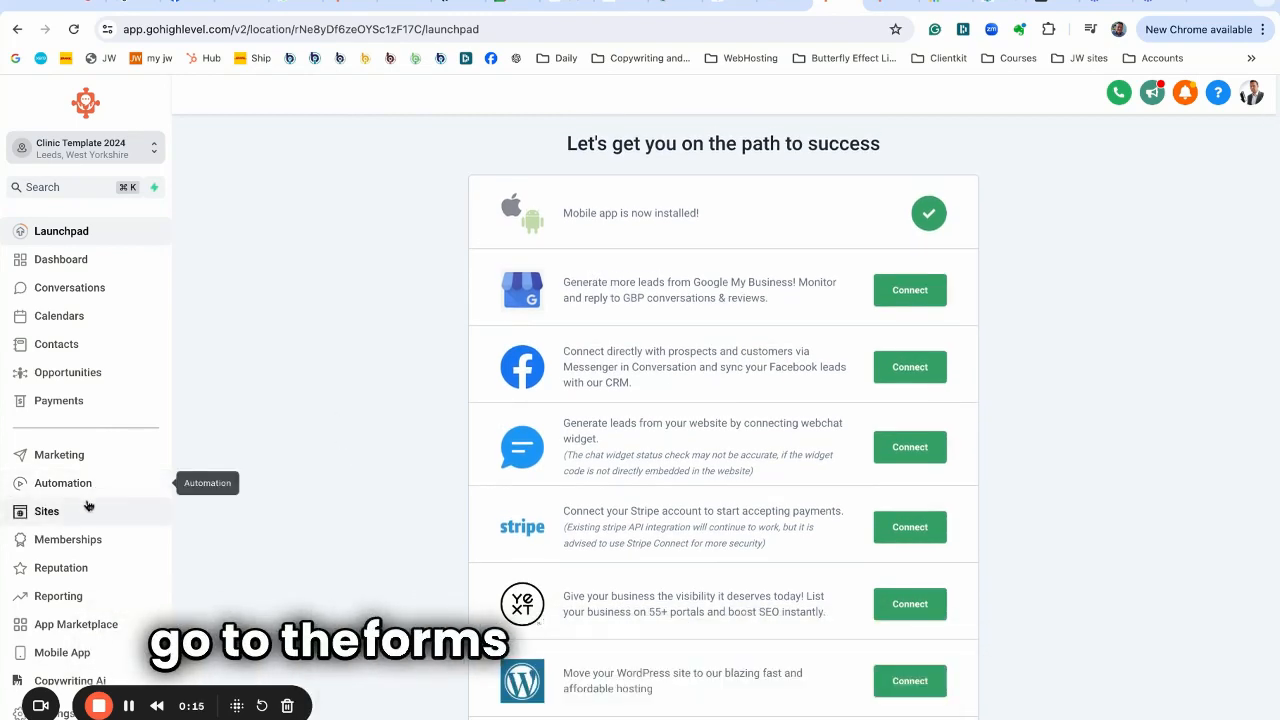
- Open the form builder list in the Sites area
{"action": "left_click", "coordinate": [46, 512]}
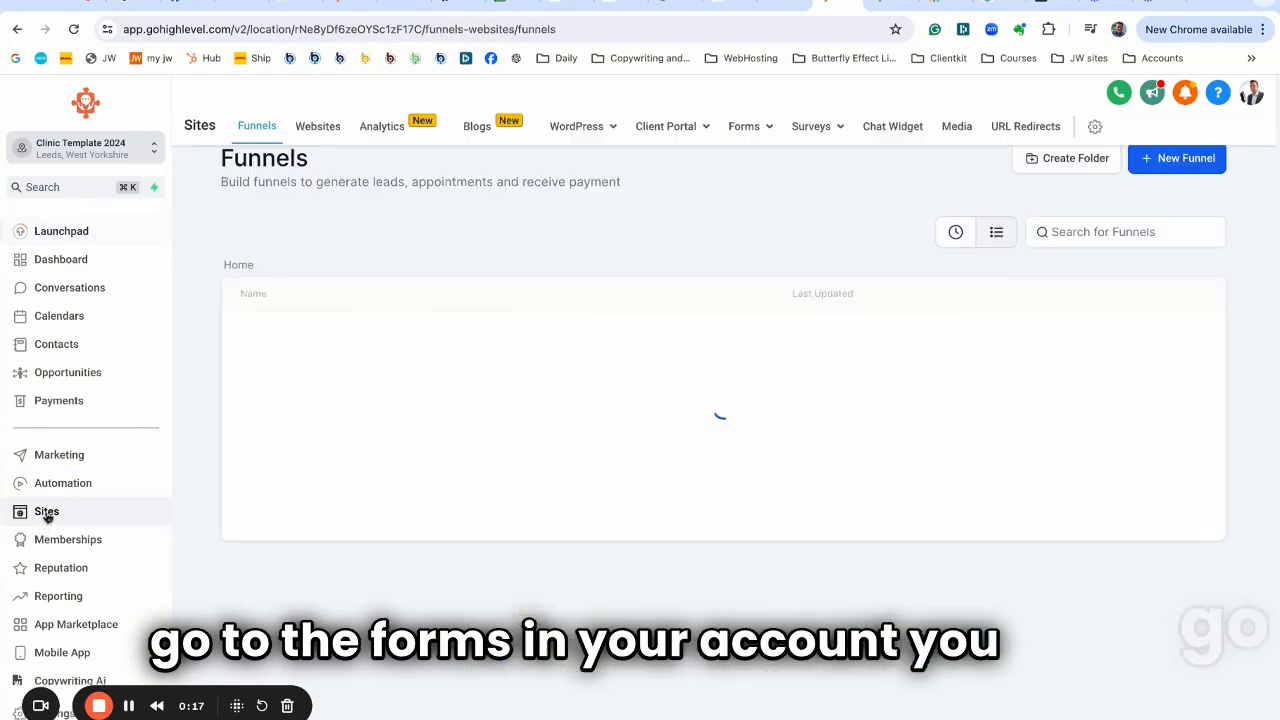
{"action": "left_click", "coordinate": [744, 128]}
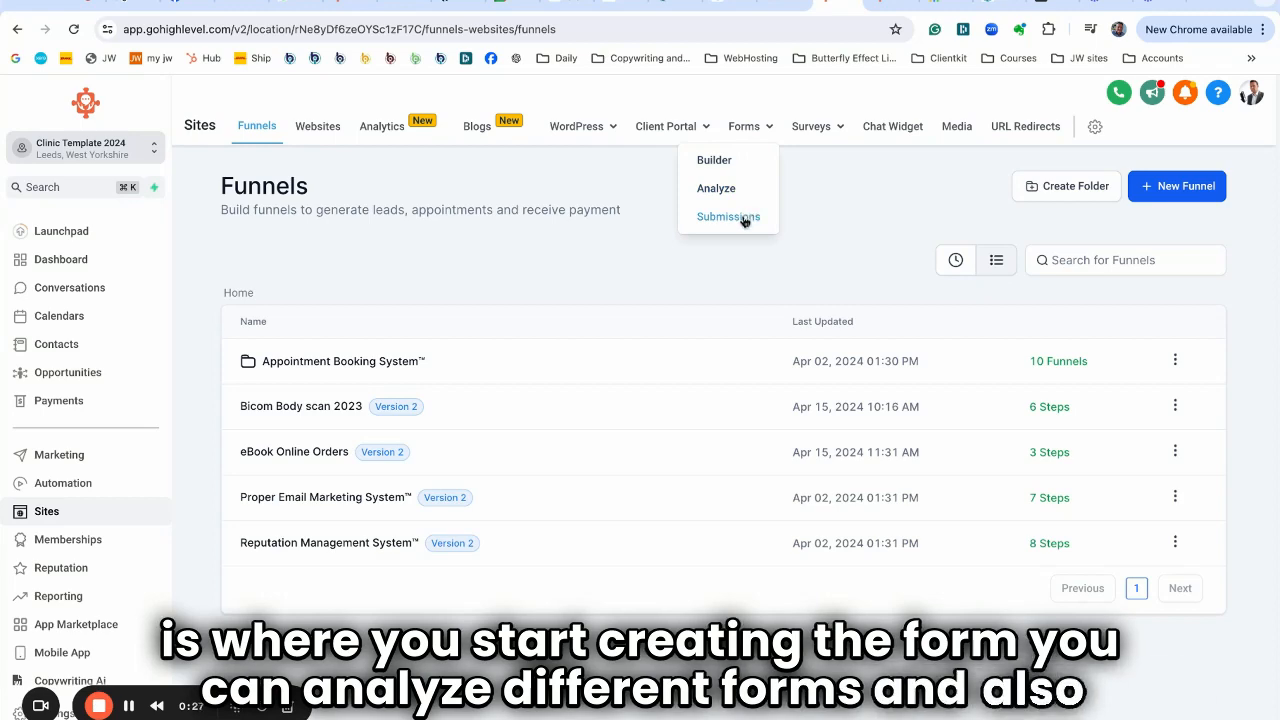
{"action": "left_click", "coordinate": [726, 162]}
- Look through the existing forms and folders in the form list
{"action": "scroll", "coordinate": [704, 345], "scroll_direction": "down", "scroll_amount": 3}
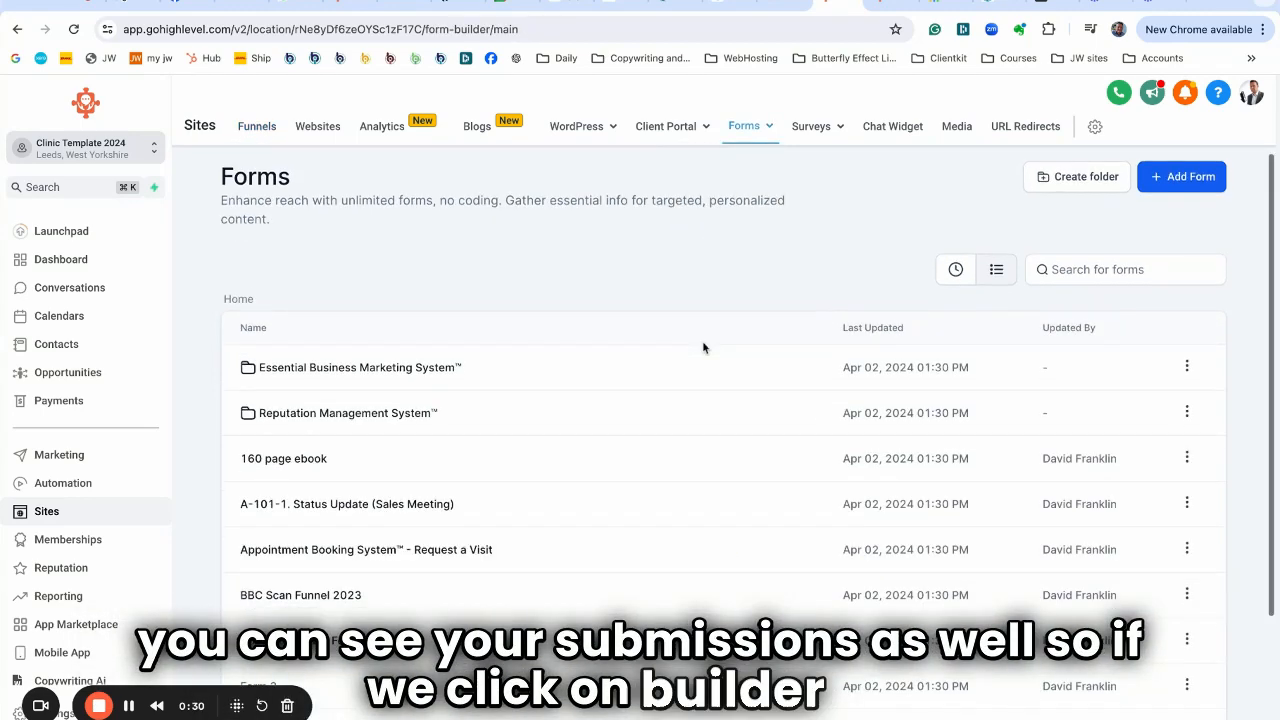
{"action": "scroll", "coordinate": [704, 346], "scroll_direction": "up", "scroll_amount": 1}
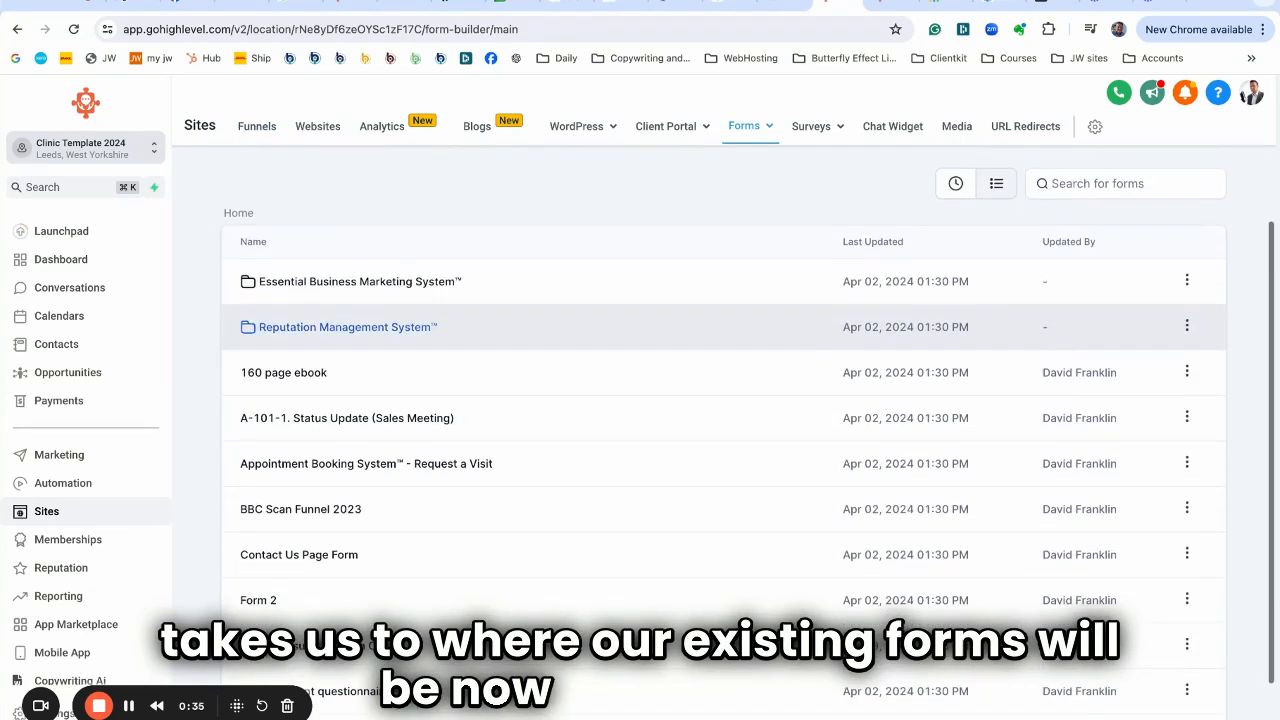
{"action": "scroll", "coordinate": [828, 292], "scroll_direction": "down", "scroll_amount": 1}
{"action": "scroll", "coordinate": [829, 290], "scroll_direction": "up", "scroll_amount": 2}
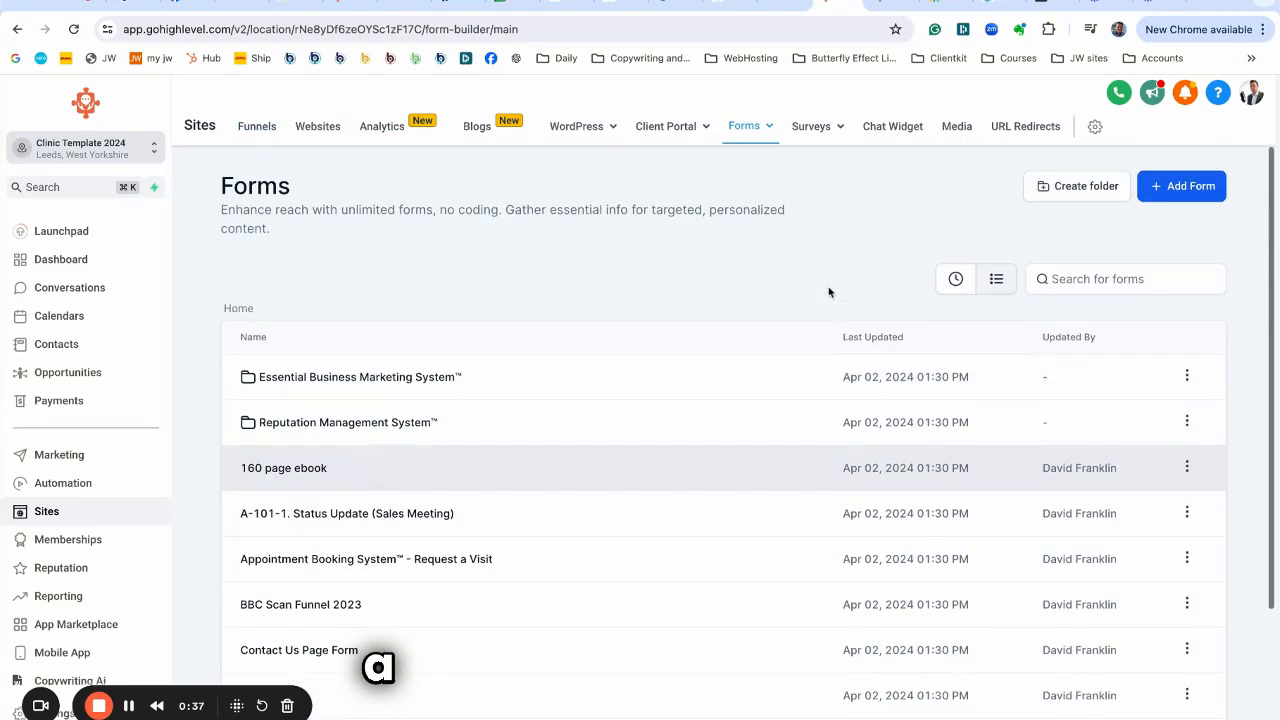
{"action": "scroll", "coordinate": [725, 529], "scroll_direction": "down", "scroll_amount": 2}
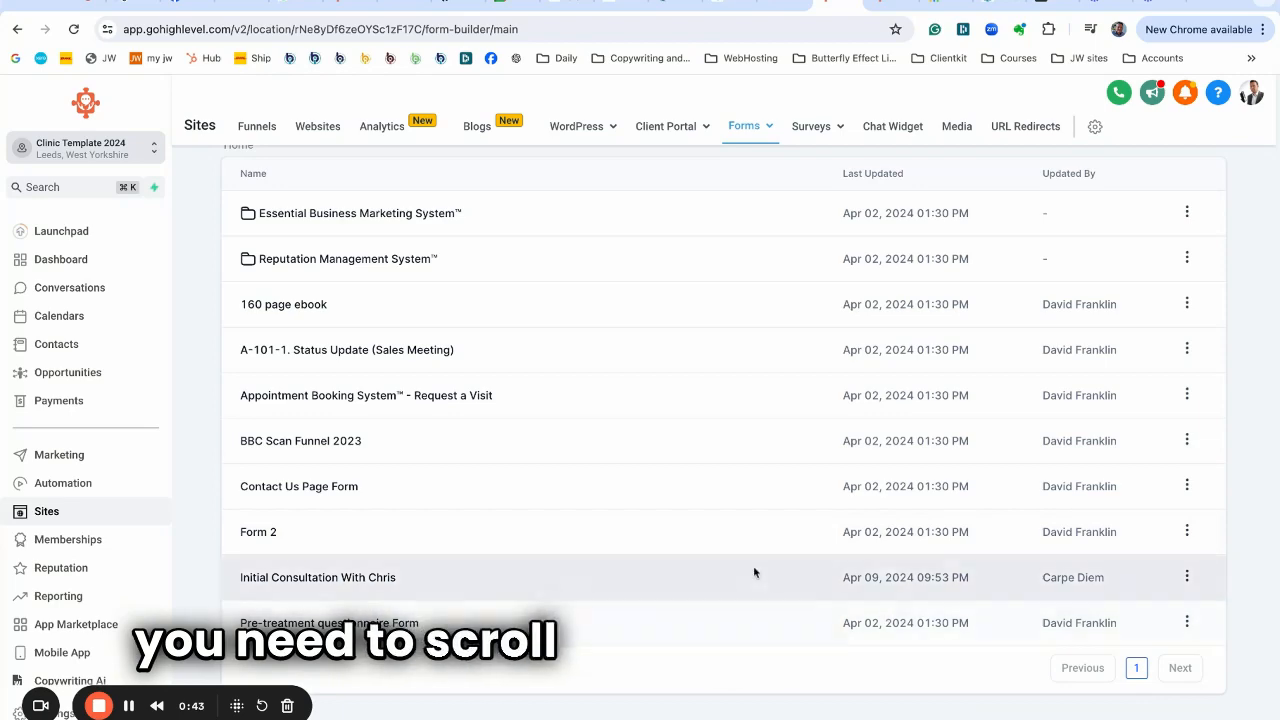
{"action": "scroll", "coordinate": [753, 565], "scroll_direction": "up", "scroll_amount": 2}
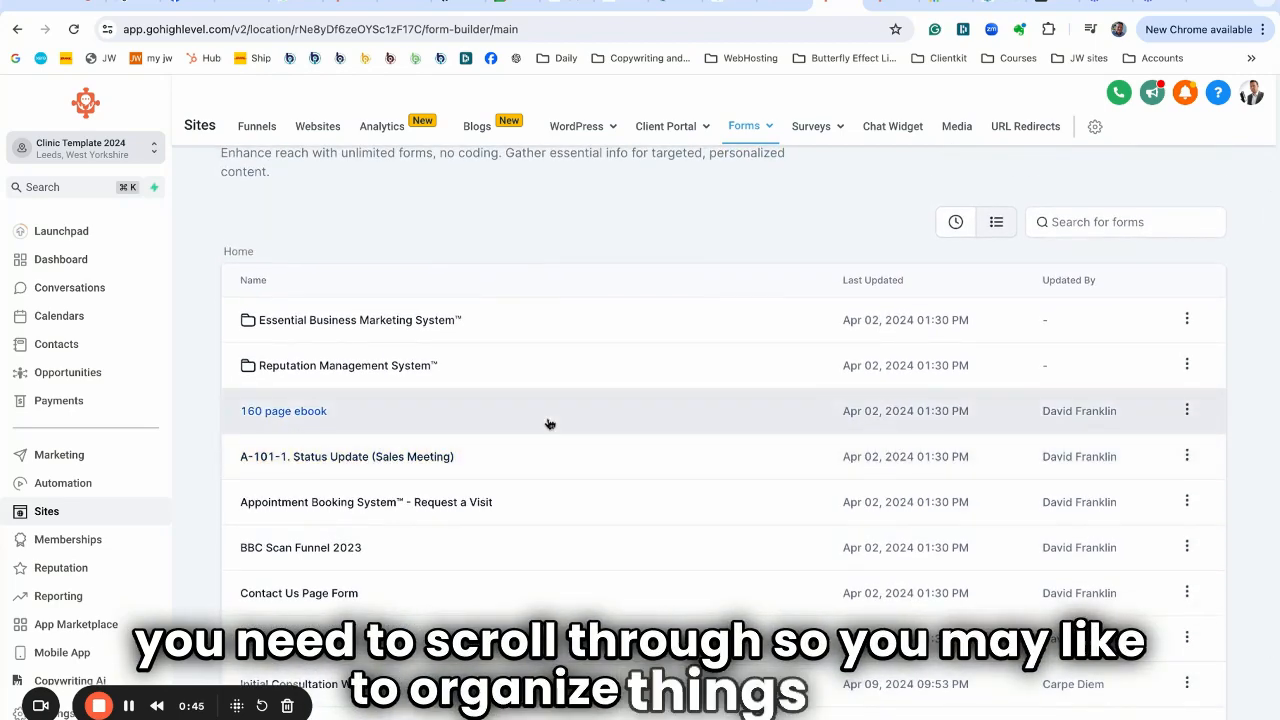
{"action": "scroll", "coordinate": [700, 410], "scroll_direction": "up", "scroll_amount": 1}
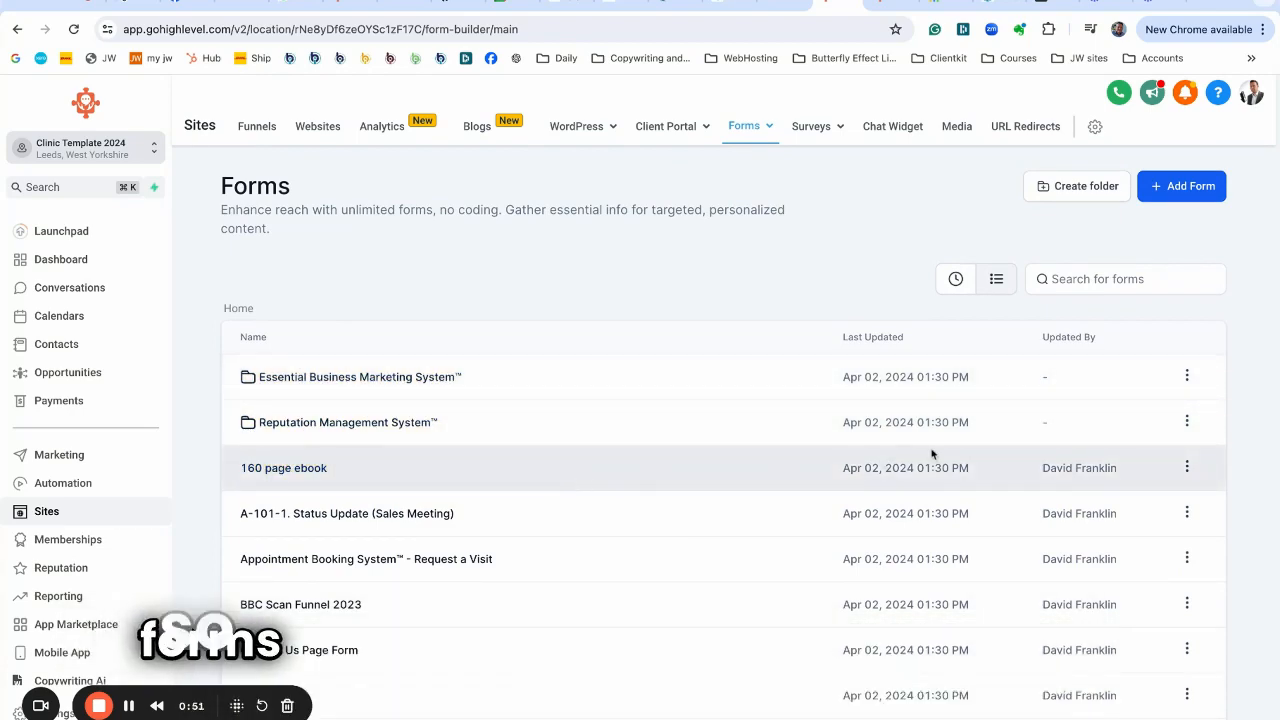
- Create a forms folder named Test and add a new form named Test Form 1 inside it
{"action": "left_click", "coordinate": [1086, 188]}
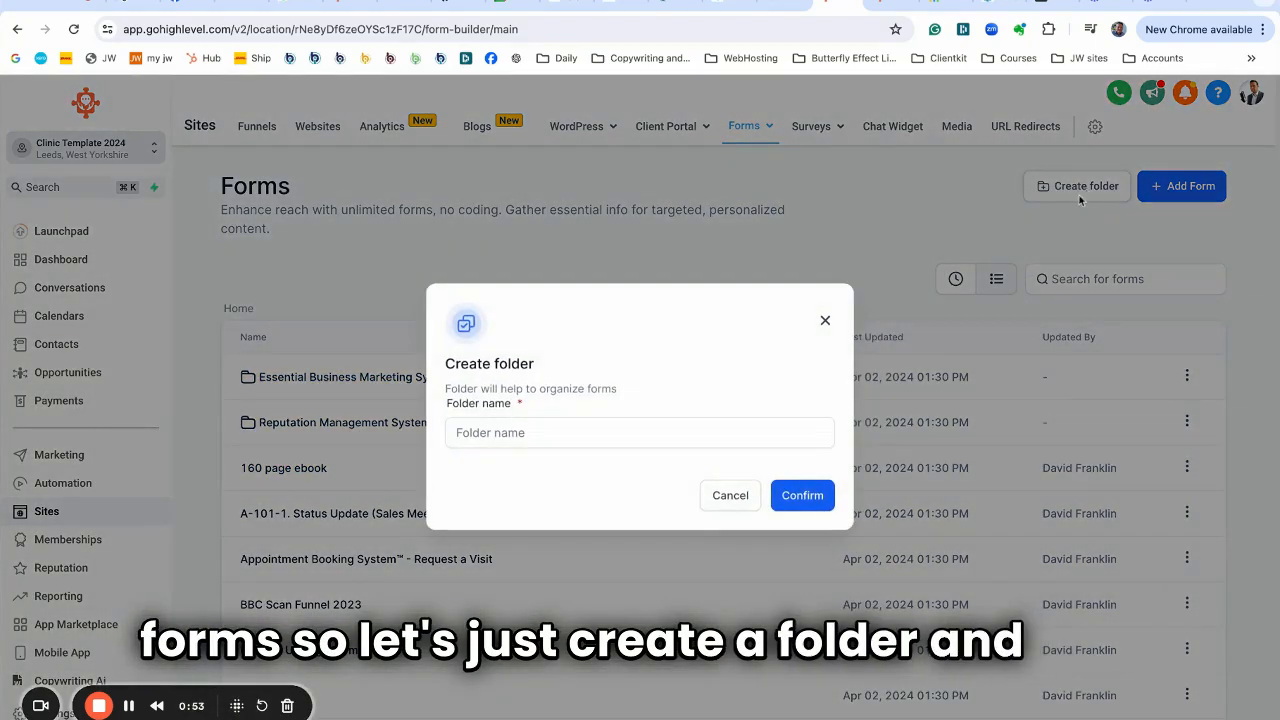
{"action": "type", "text": "Te"}
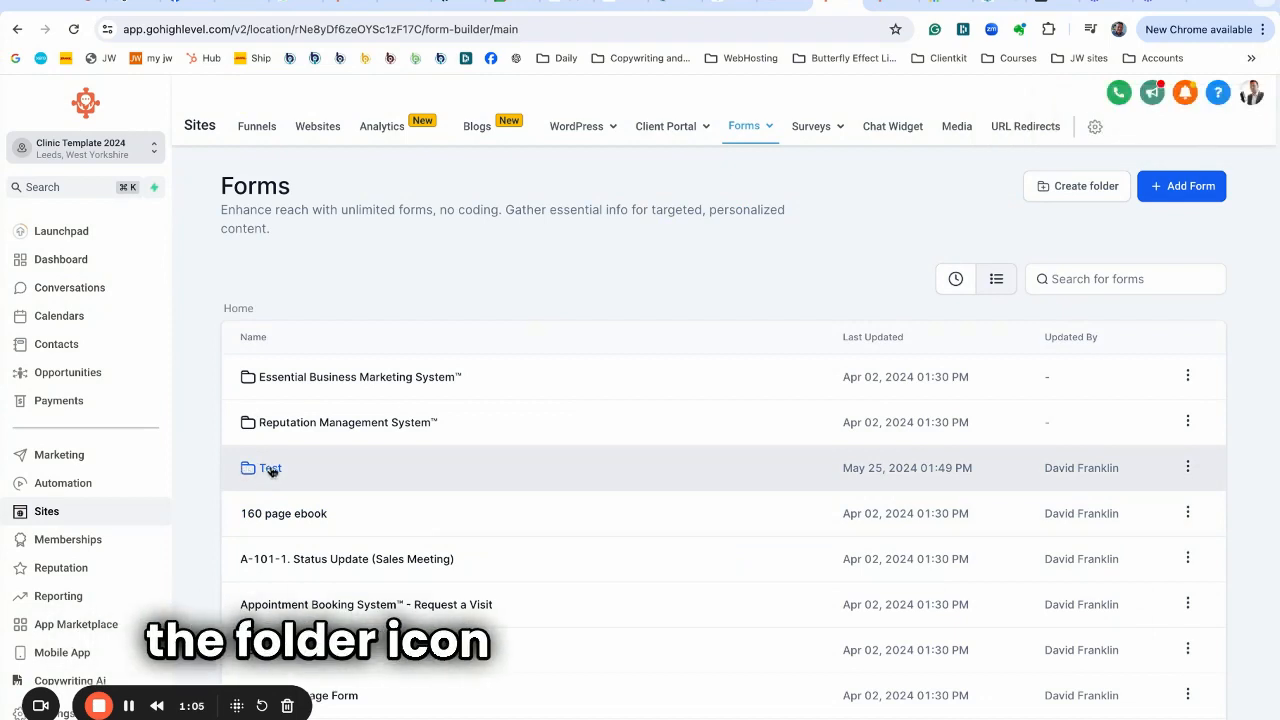
{"action": "left_click", "coordinate": [270, 469]}
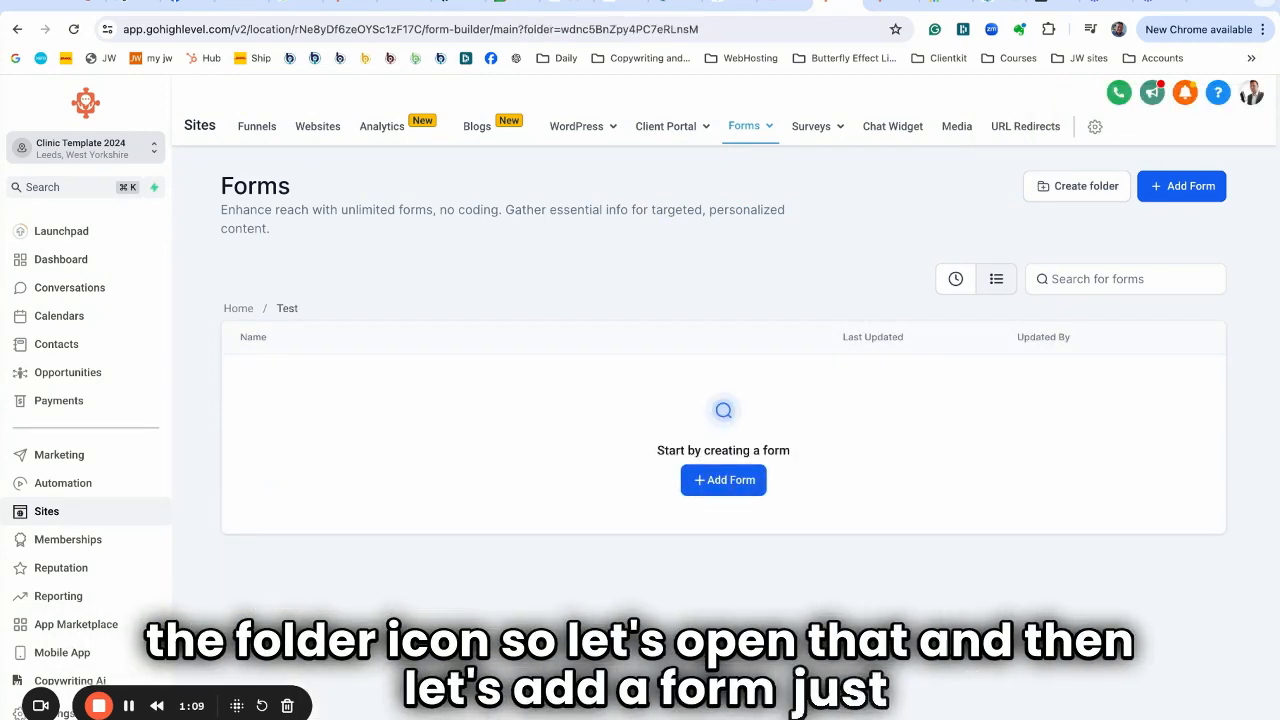
{"action": "left_click", "coordinate": [731, 485]}
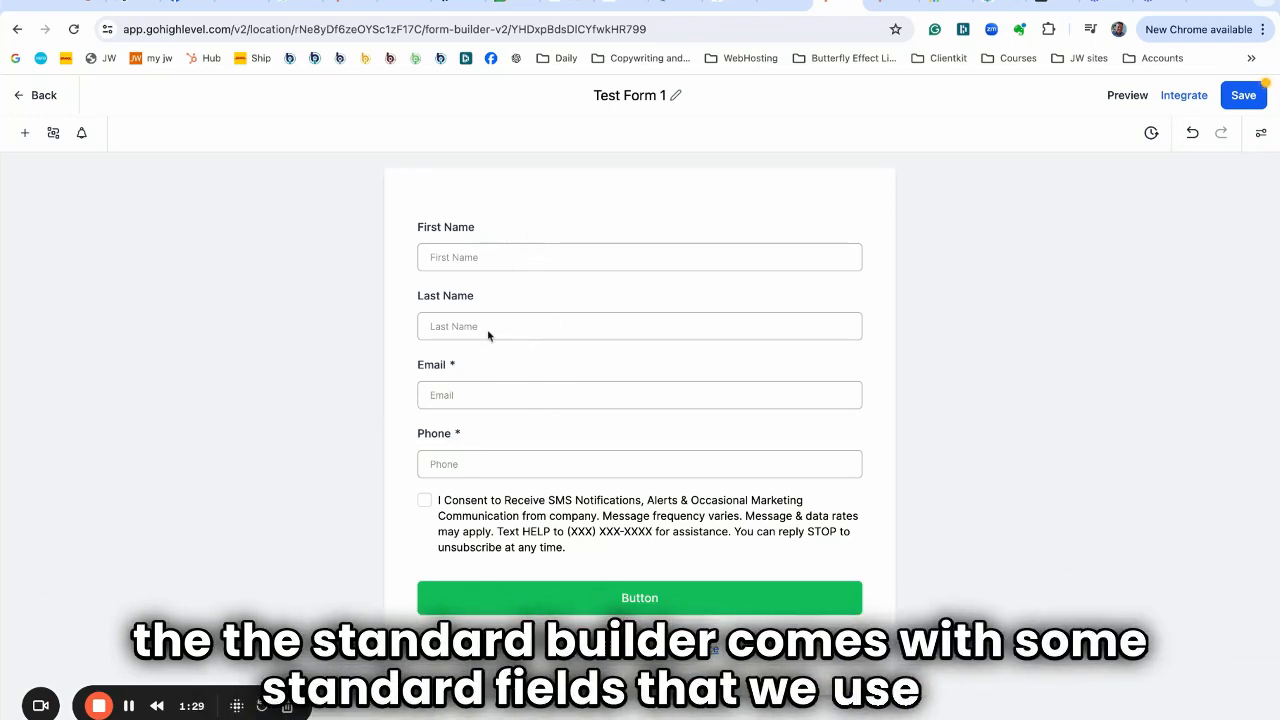
- Remove the Phone field and the SMS consent terms checkbox from the form
{"action": "left_click", "coordinate": [530, 248]}
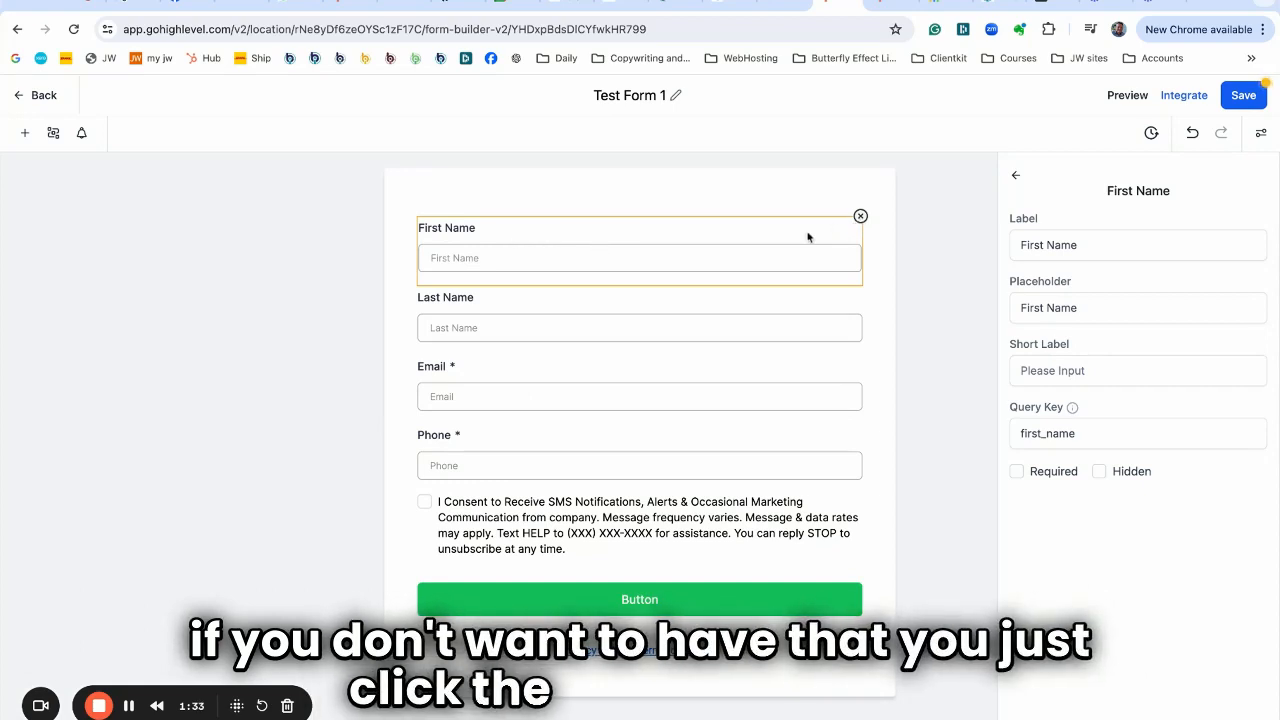
{"action": "left_click", "coordinate": [630, 337]}
{"action": "left_click", "coordinate": [619, 452]}
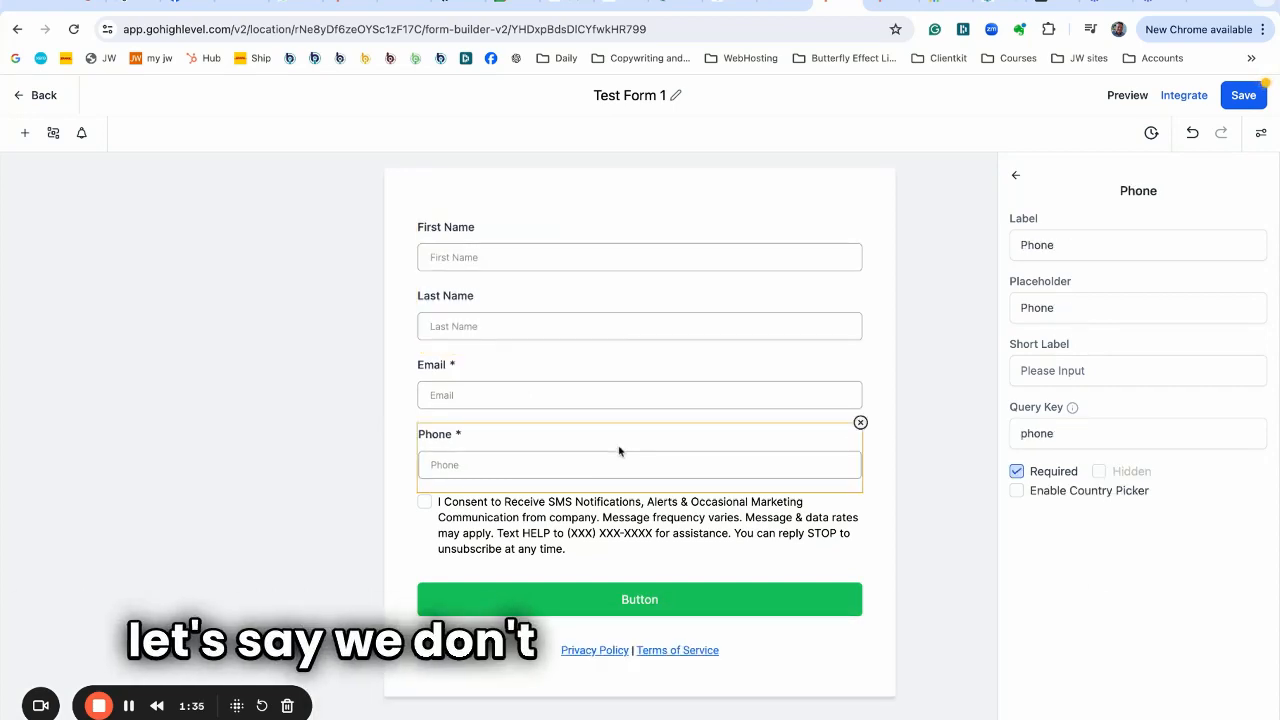
{"action": "left_click", "coordinate": [860, 424]}
{"action": "left_click", "coordinate": [752, 440]}
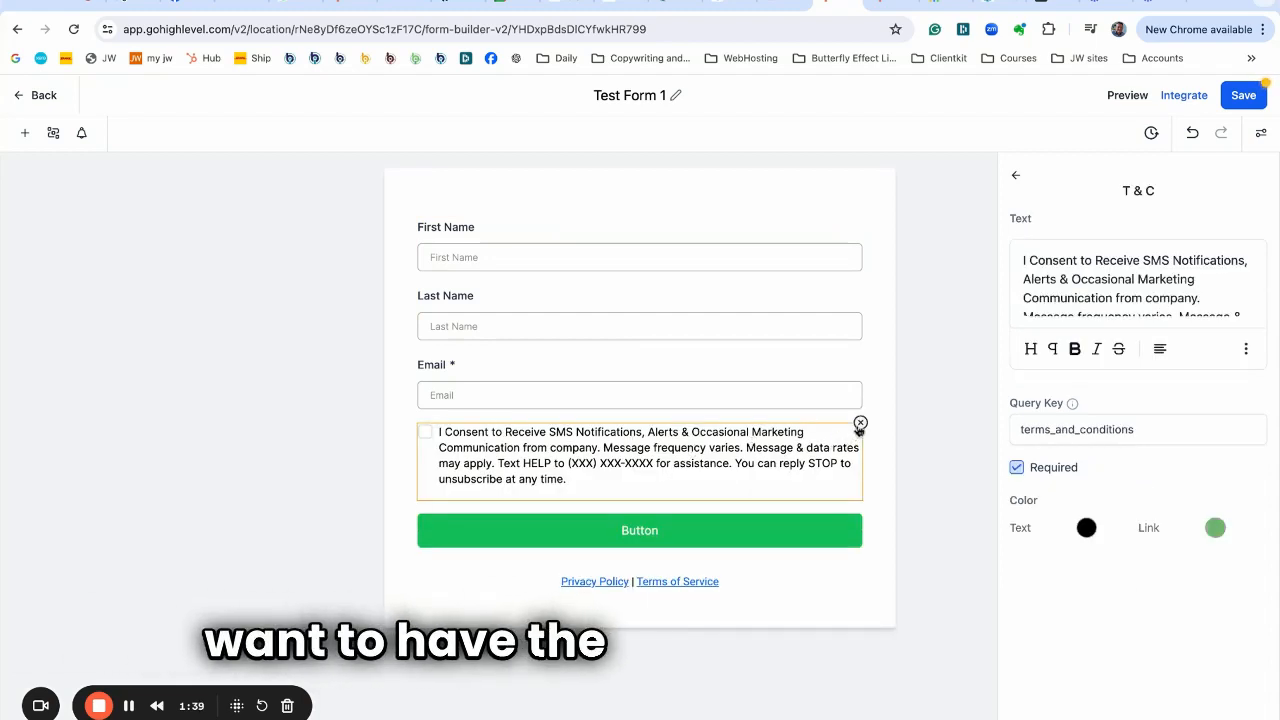
{"action": "left_click", "coordinate": [860, 424]}
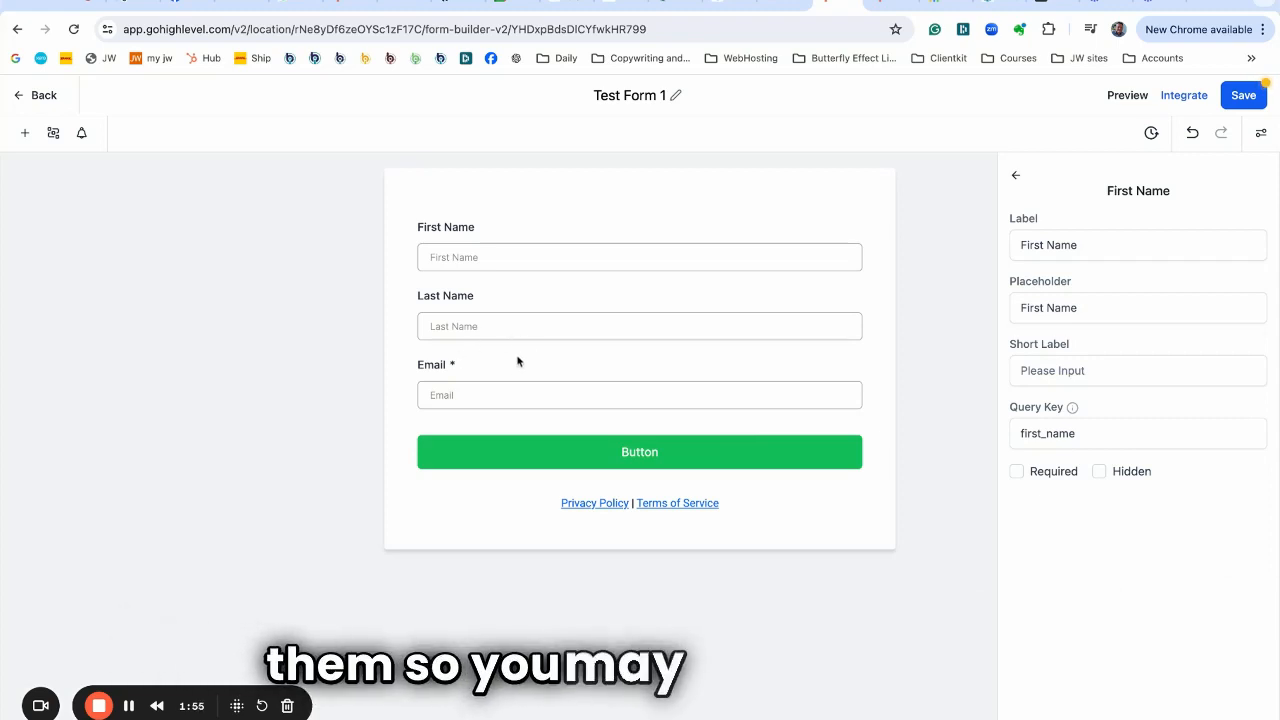
- Change the text of the form's green button to Submit
{"action": "left_click", "coordinate": [518, 362]}
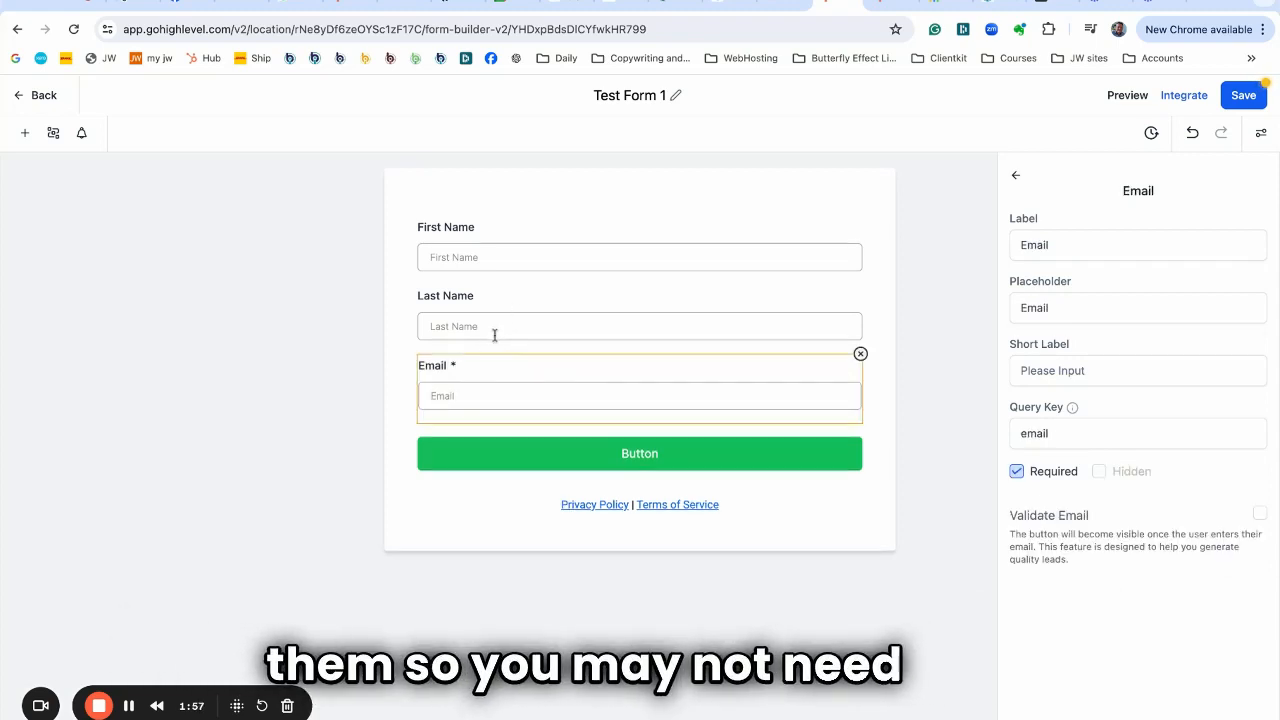
{"action": "left_click", "coordinate": [583, 453]}
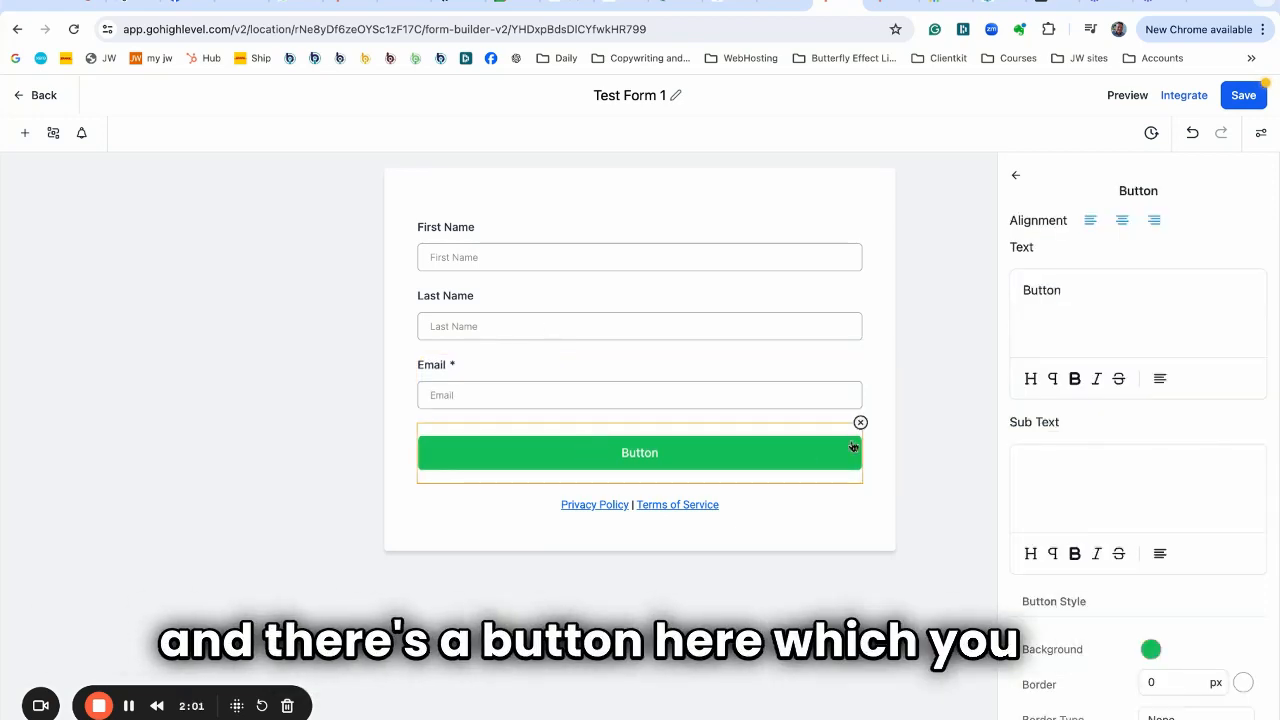
{"action": "left_click", "coordinate": [1072, 292]}
{"action": "double_click", "coordinate": [1072, 294]}
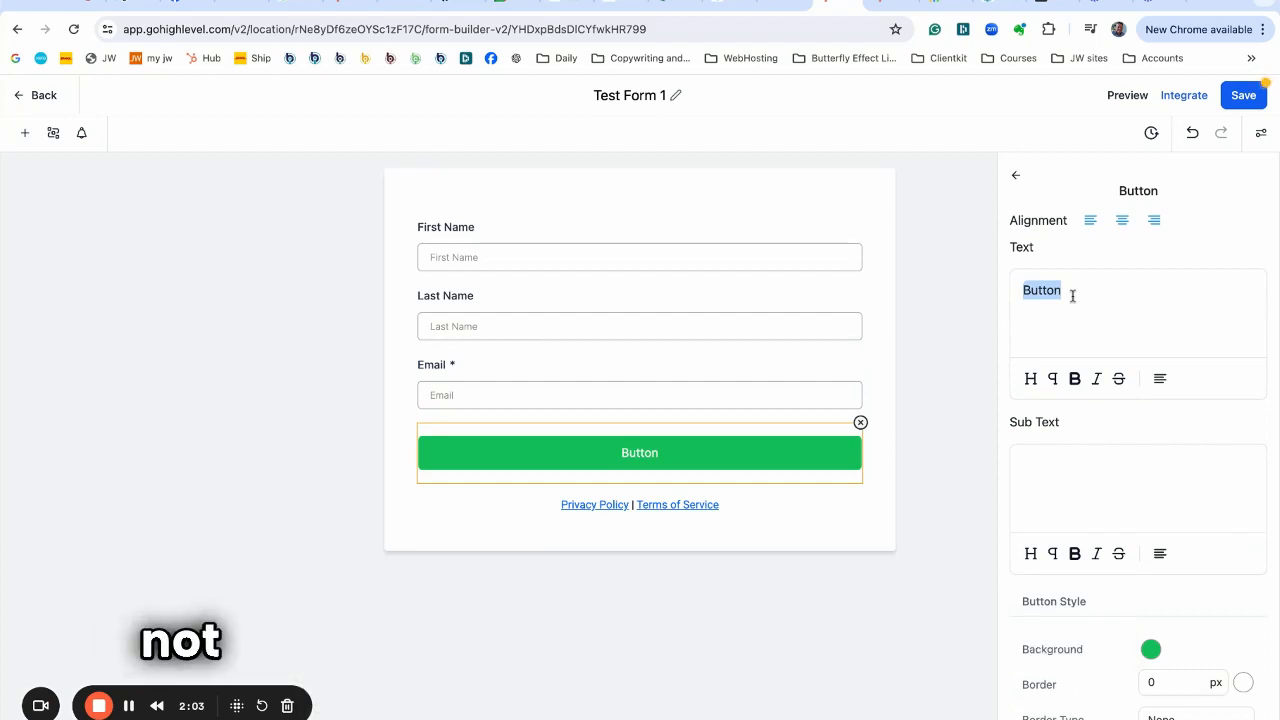
{"action": "type", "text": "Su"}
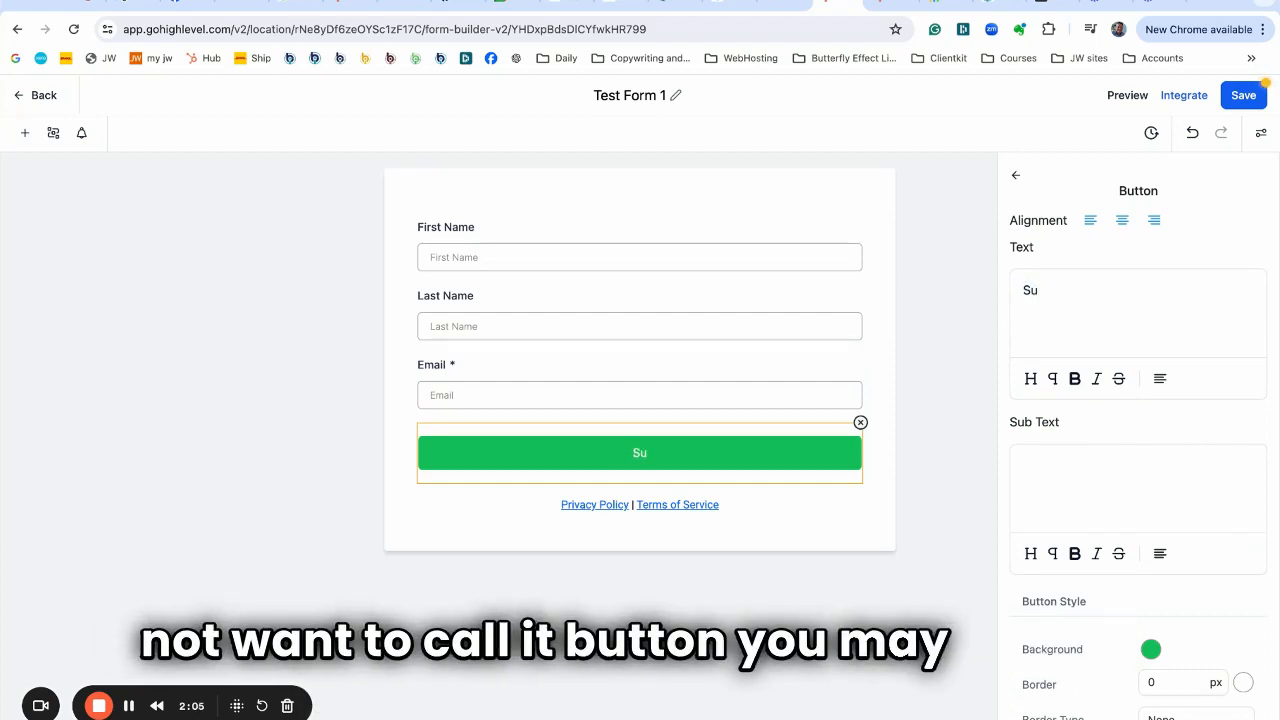
{"action": "type", "text": "bmit"}
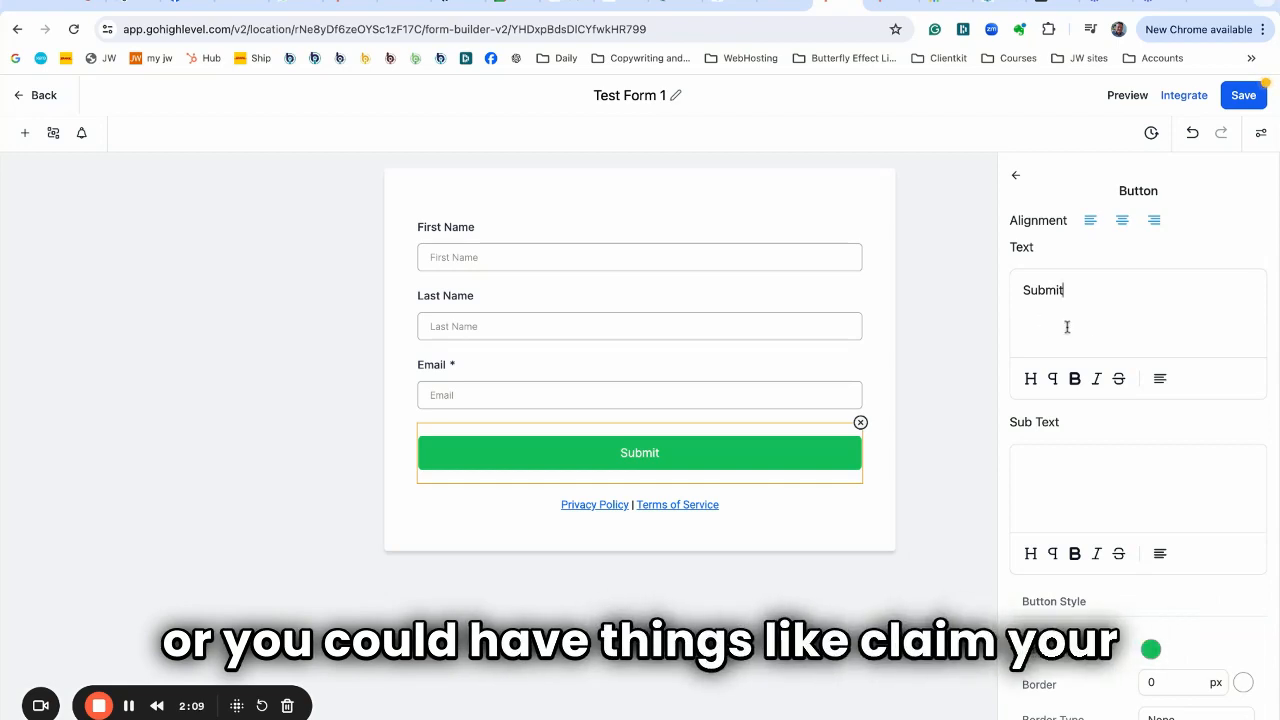
- Add the sub text "Click here" to the Submit button
{"action": "left_click", "coordinate": [1047, 463]}
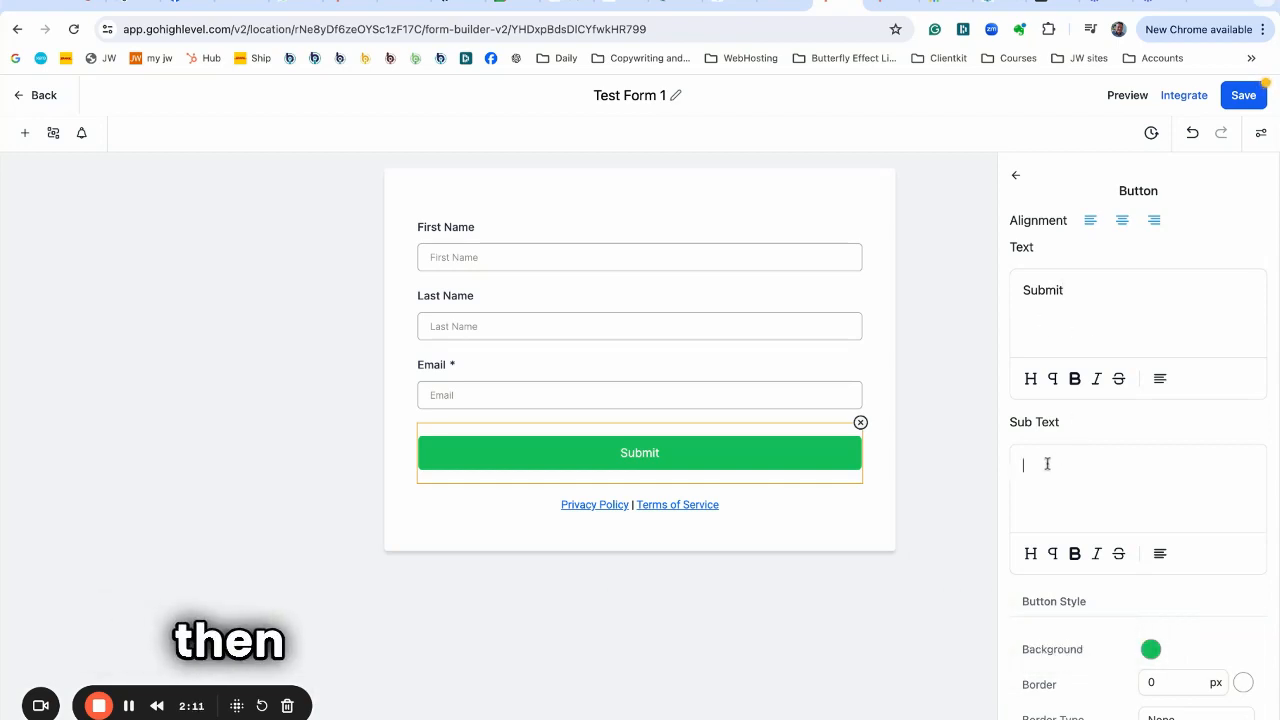
{"action": "type", "text": "Cli"}
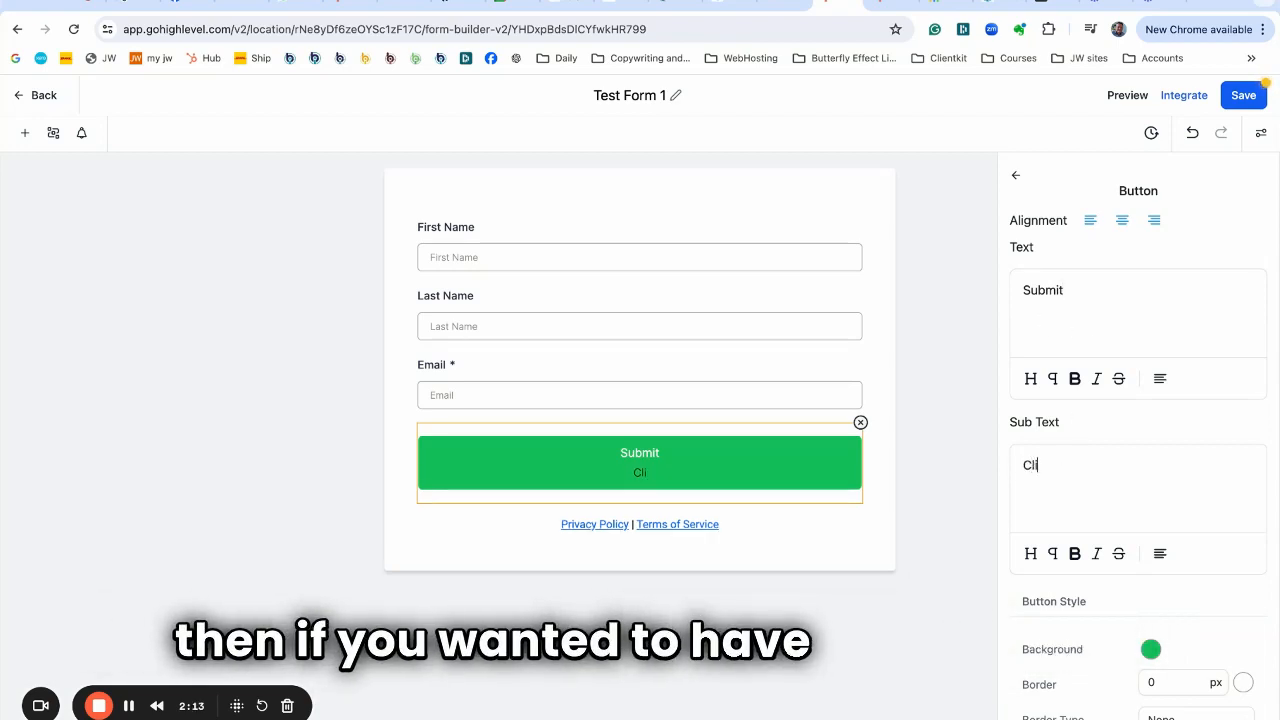
{"action": "type", "text": "ck here"}
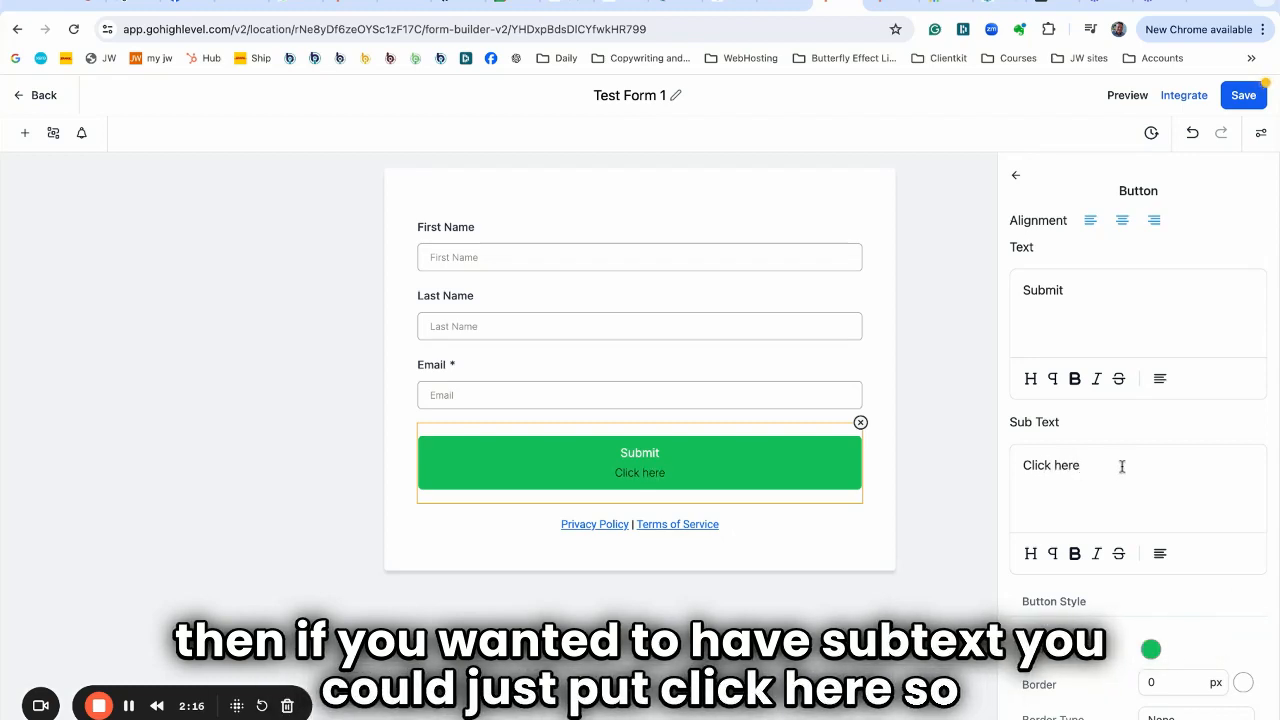
- Examine the Submit button's style options for settings that affect the sub text font
{"action": "scroll", "coordinate": [1118, 468], "scroll_direction": "down", "scroll_amount": 2}
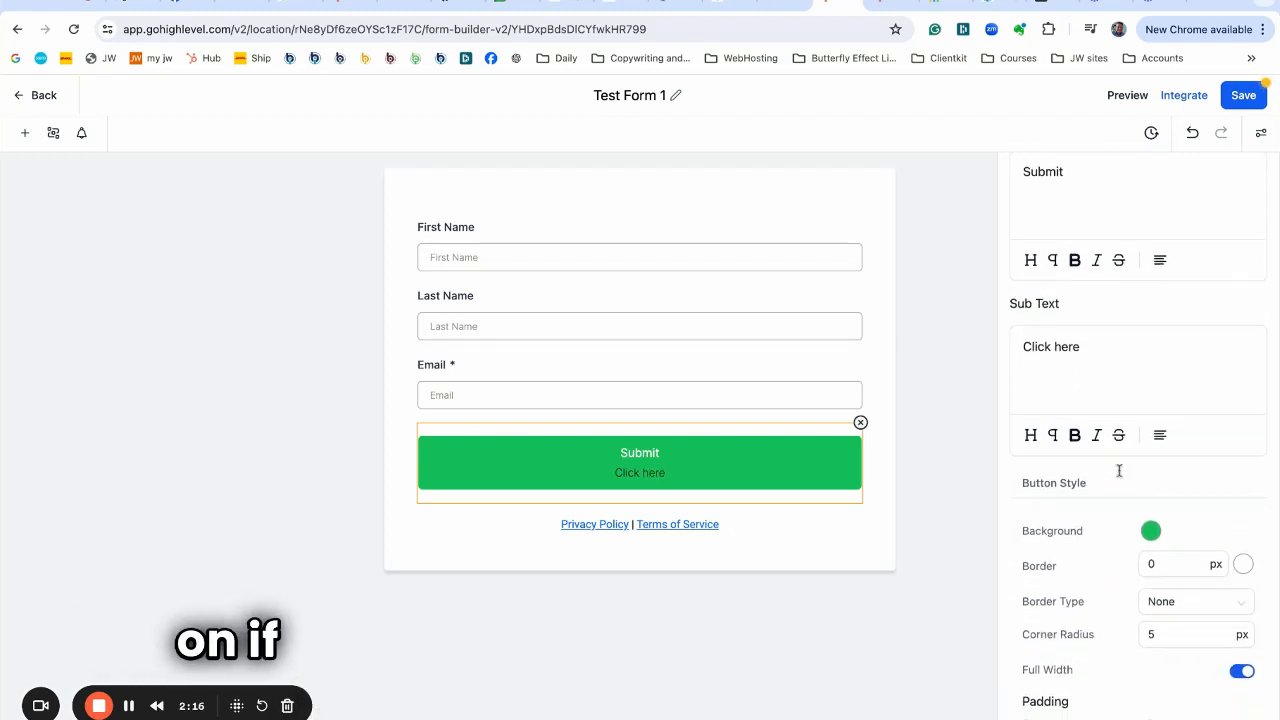
{"action": "triple_click", "coordinate": [1088, 346]}
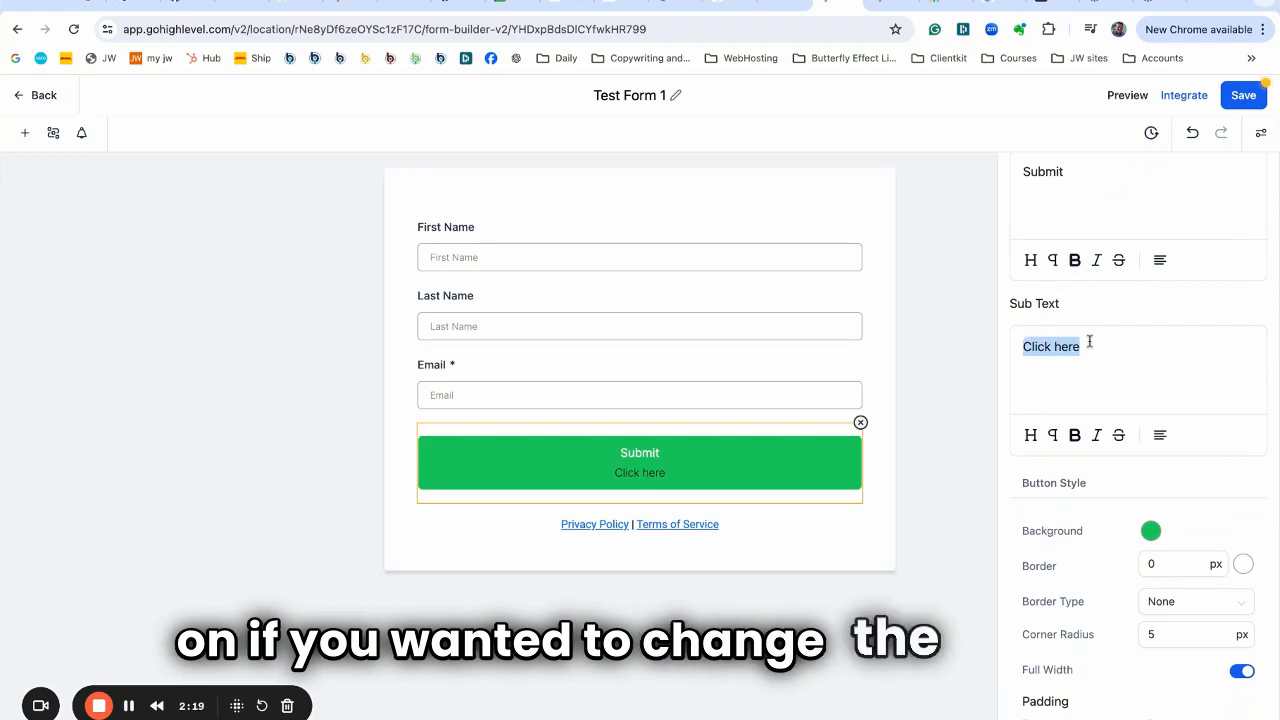
{"action": "scroll", "coordinate": [1060, 400], "scroll_direction": "down", "scroll_amount": 3}
{"action": "scroll", "coordinate": [1060, 405], "scroll_direction": "up", "scroll_amount": 3}
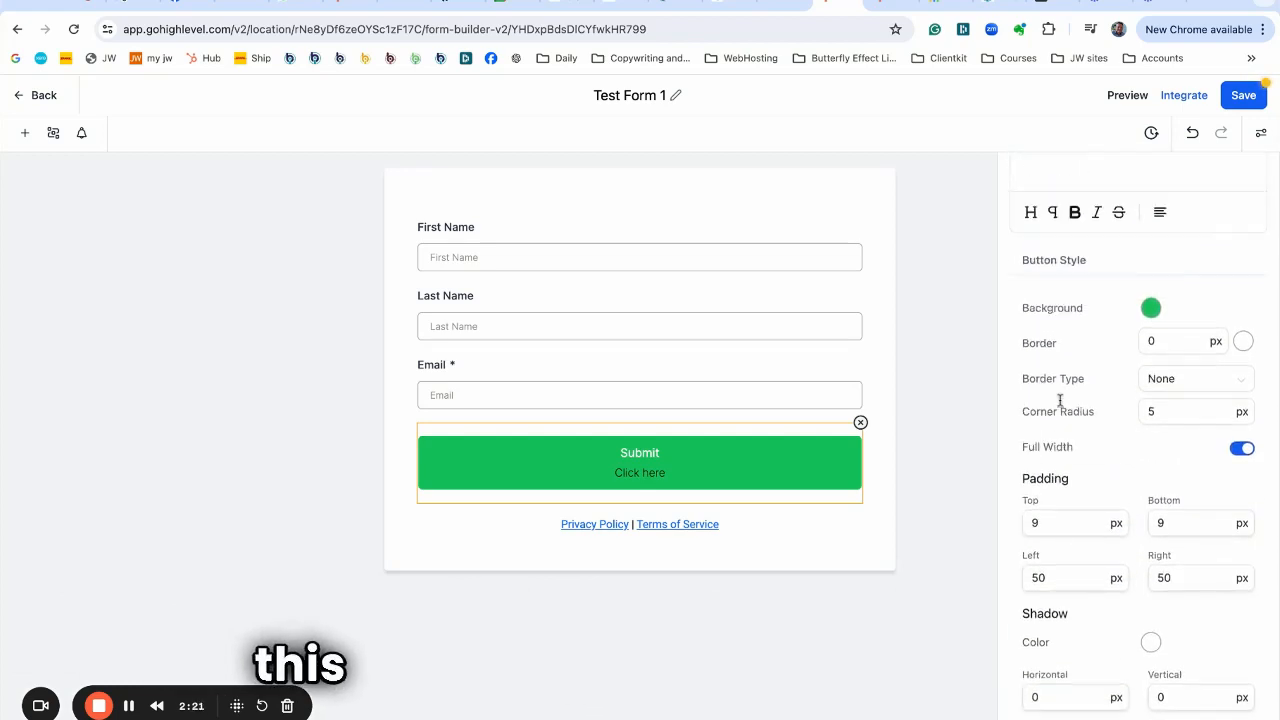
{"action": "scroll", "coordinate": [1097, 460], "scroll_direction": "up", "scroll_amount": 3}
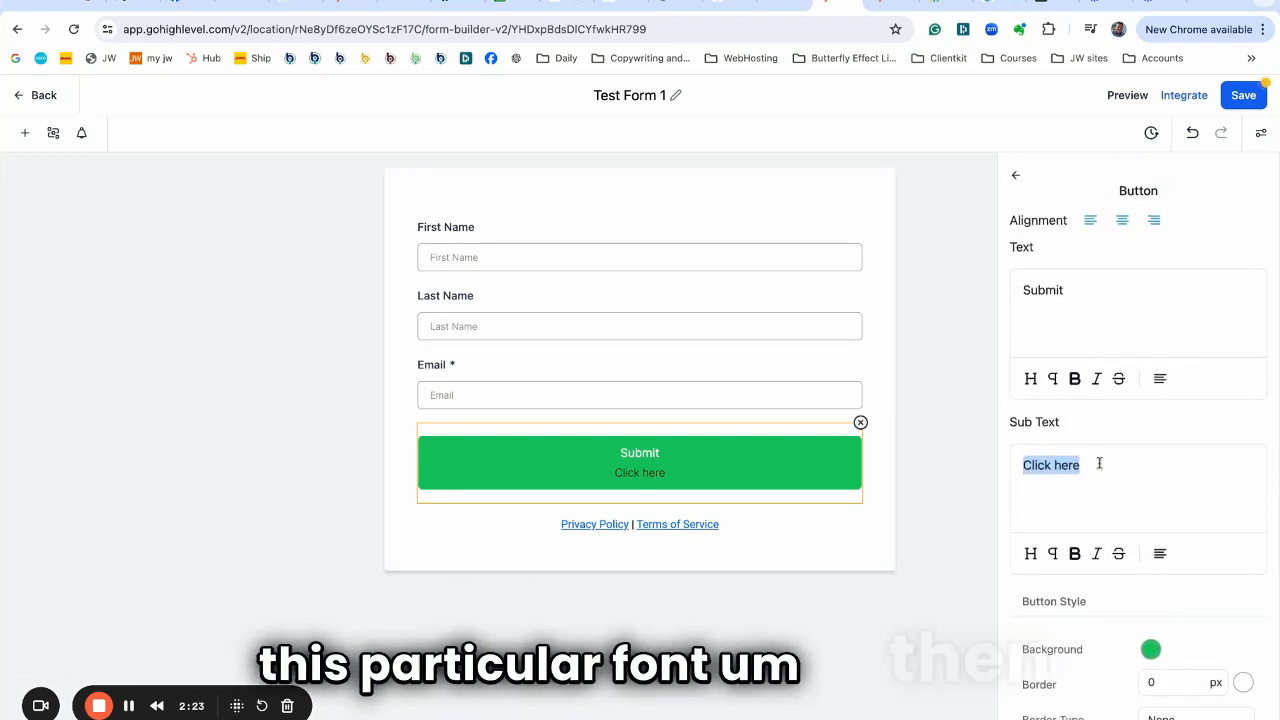
{"action": "scroll", "coordinate": [1099, 463], "scroll_direction": "down", "scroll_amount": 1}
{"action": "scroll", "coordinate": [1100, 460], "scroll_direction": "down", "scroll_amount": 3}
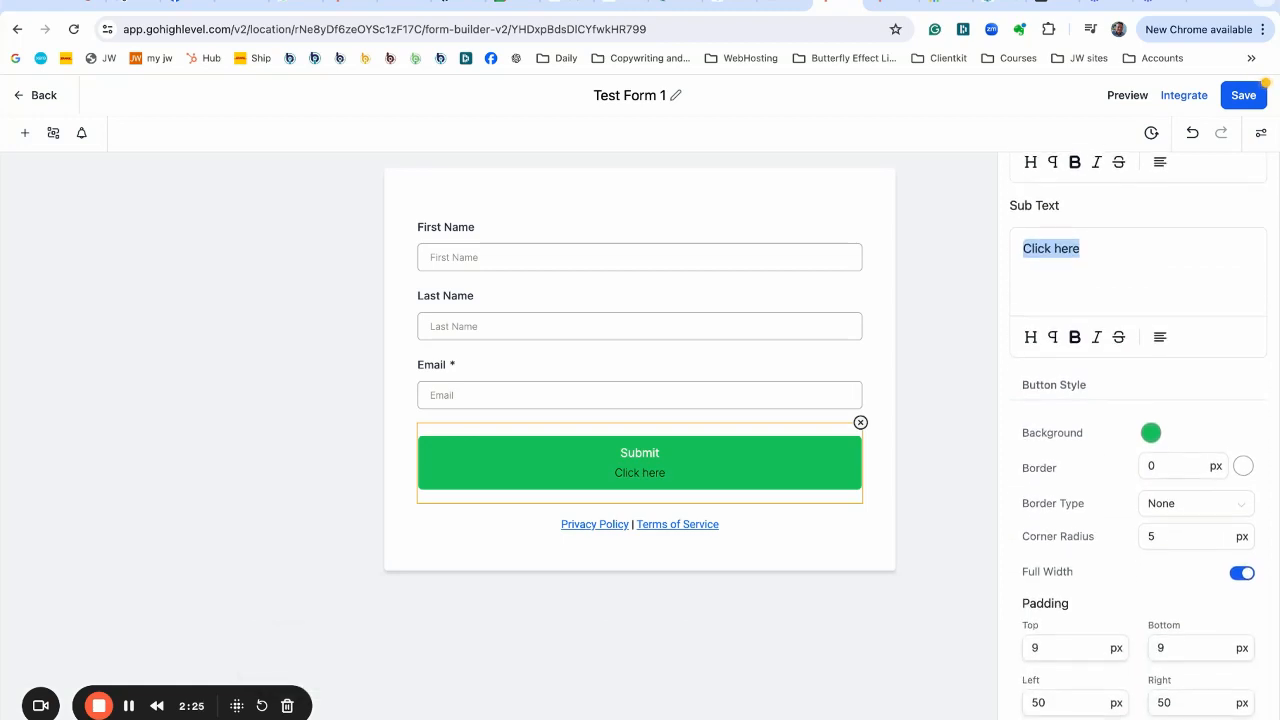
- Try centre alignment on the button's sub text, then return it to left alignment
{"action": "scroll", "coordinate": [1139, 436], "scroll_direction": "up", "scroll_amount": 4}
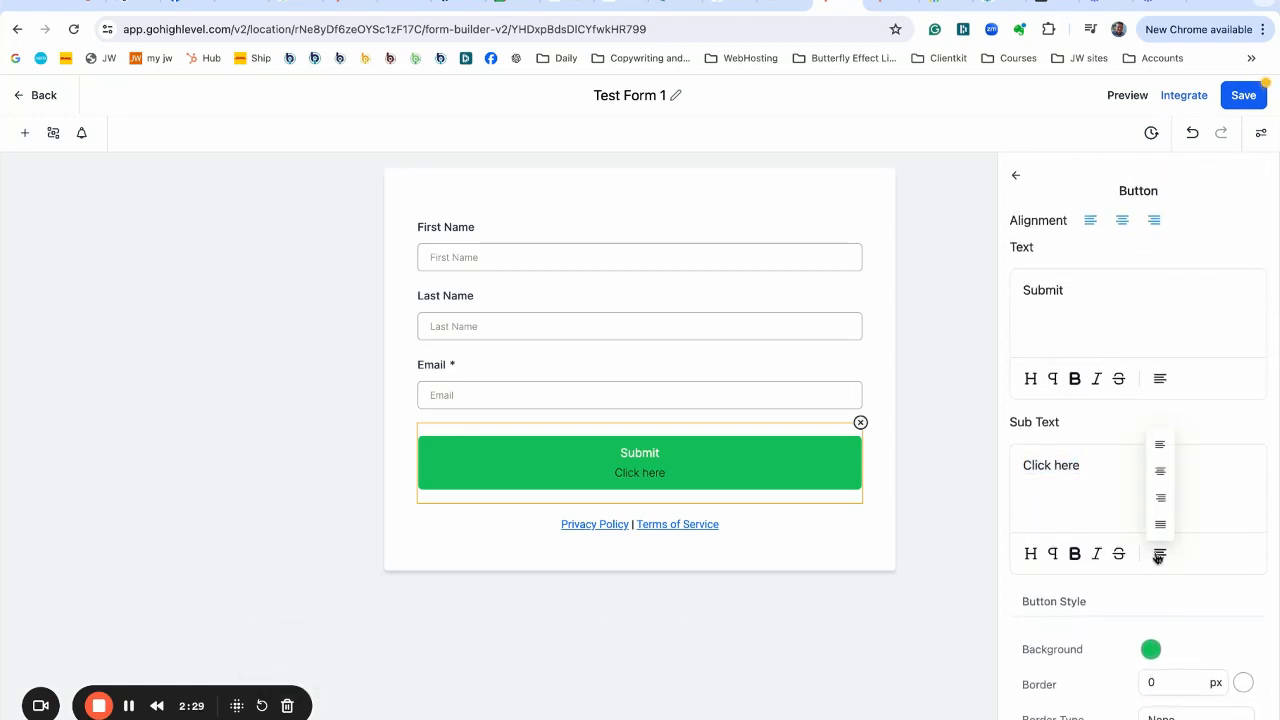
{"action": "left_click", "coordinate": [1161, 470]}
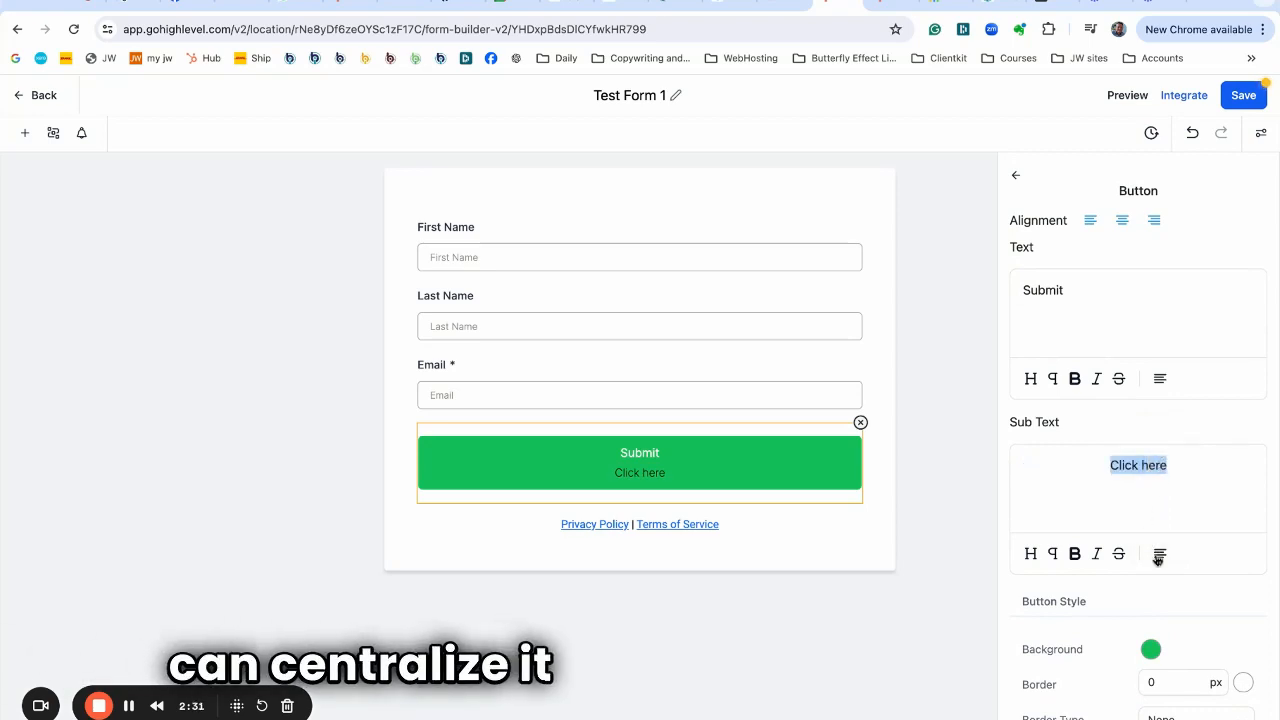
{"action": "left_click", "coordinate": [1159, 556]}
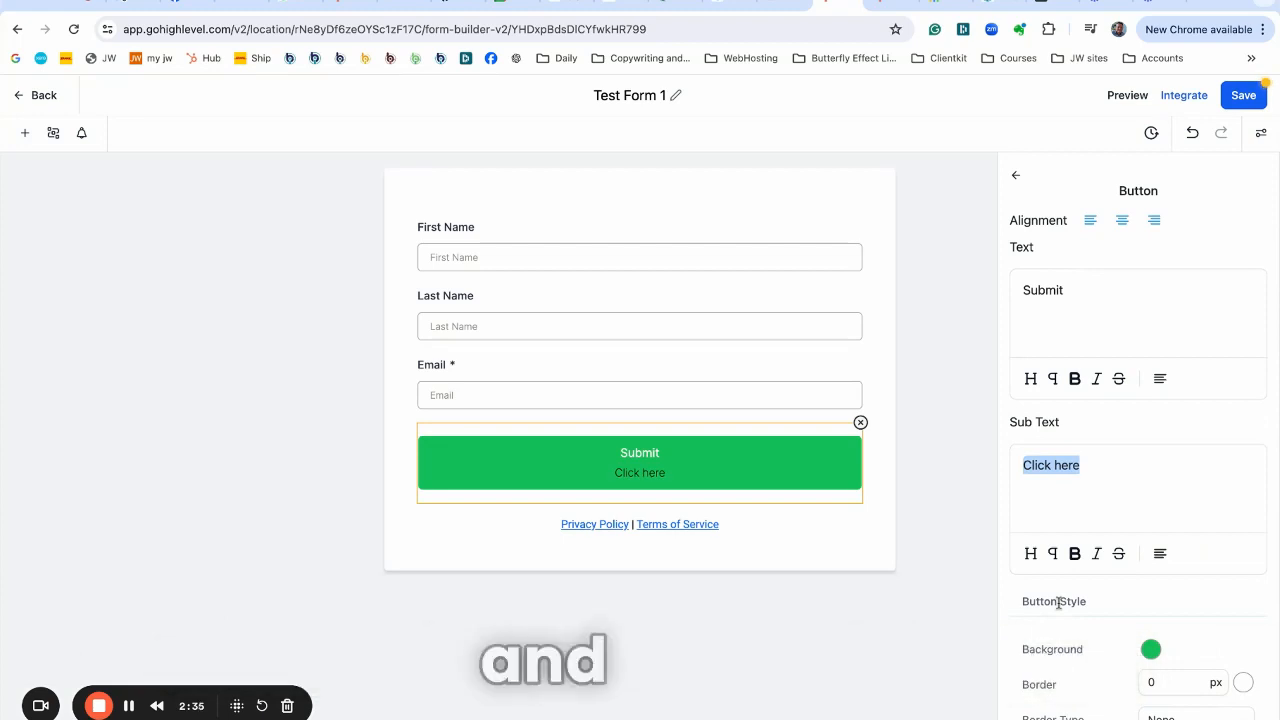
- Change the colour of the Submit button's sub text to off-white #F8F2F2FF
{"action": "scroll", "coordinate": [1058, 603], "scroll_direction": "down", "scroll_amount": 5}
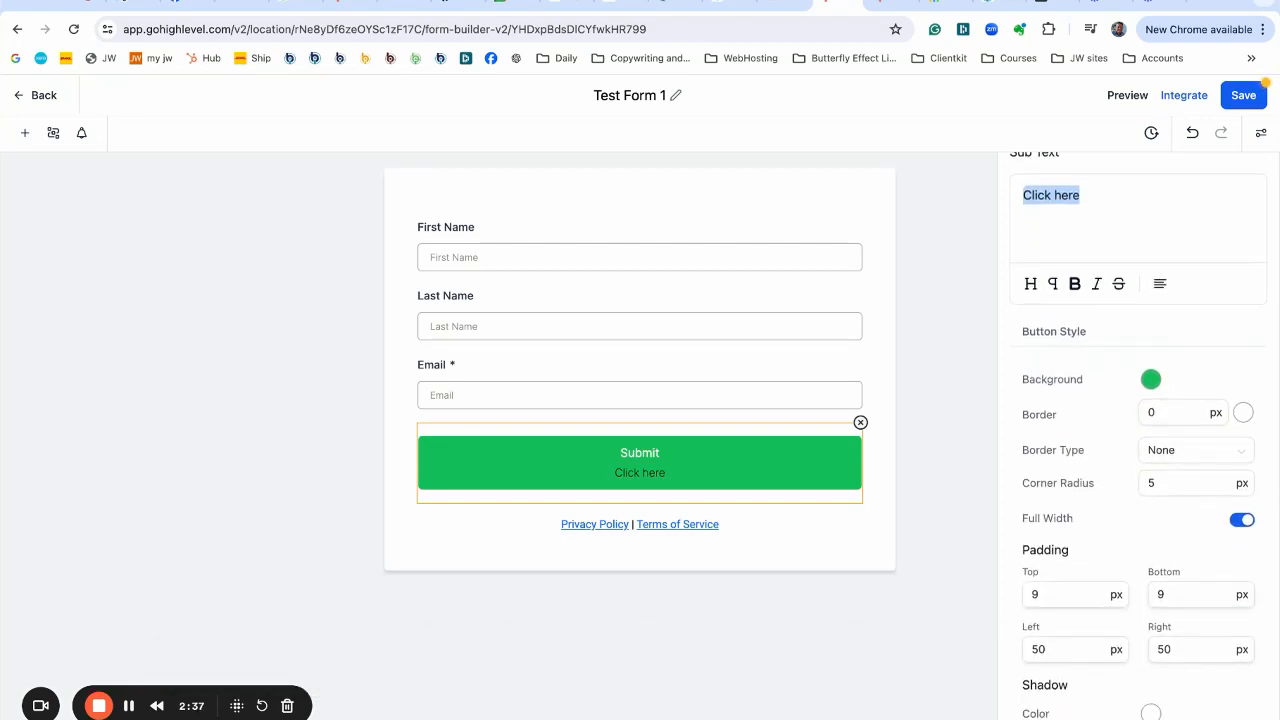
{"action": "scroll", "coordinate": [1140, 435], "scroll_direction": "down", "scroll_amount": 4}
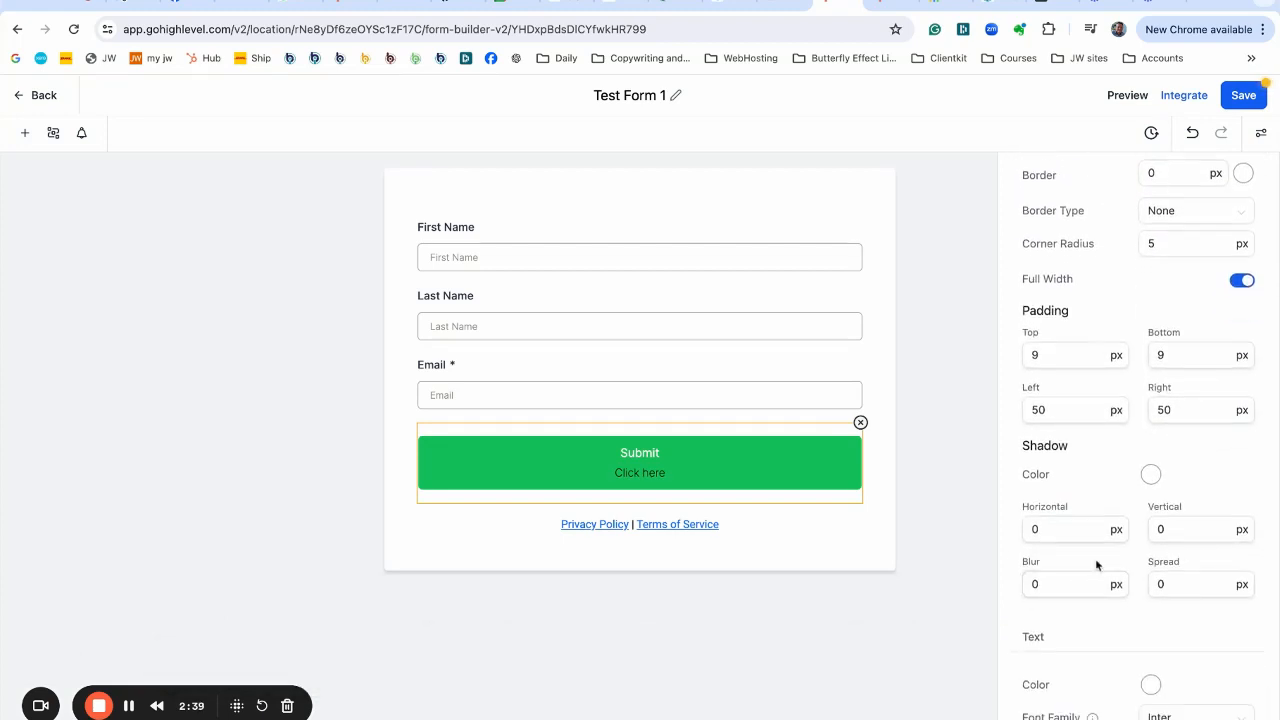
{"action": "scroll", "coordinate": [1098, 551], "scroll_direction": "down", "scroll_amount": 5}
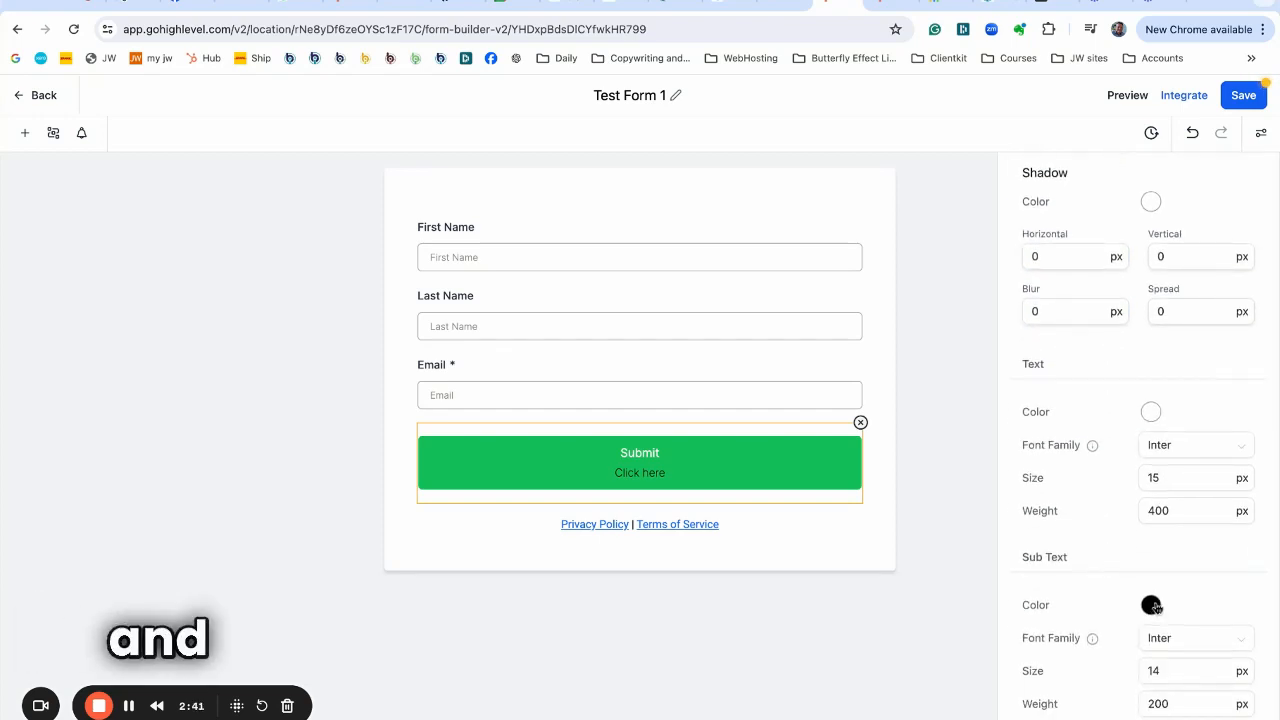
{"action": "left_click", "coordinate": [1151, 605]}
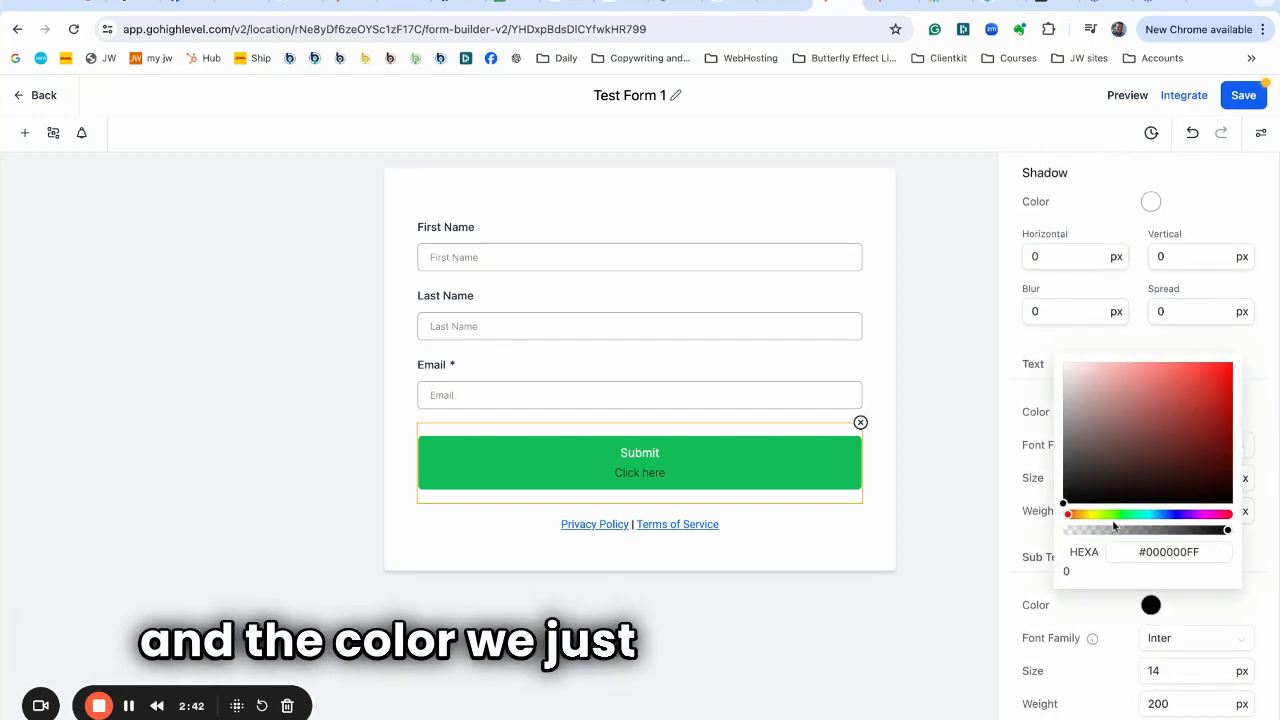
{"action": "left_click", "coordinate": [1067, 366]}
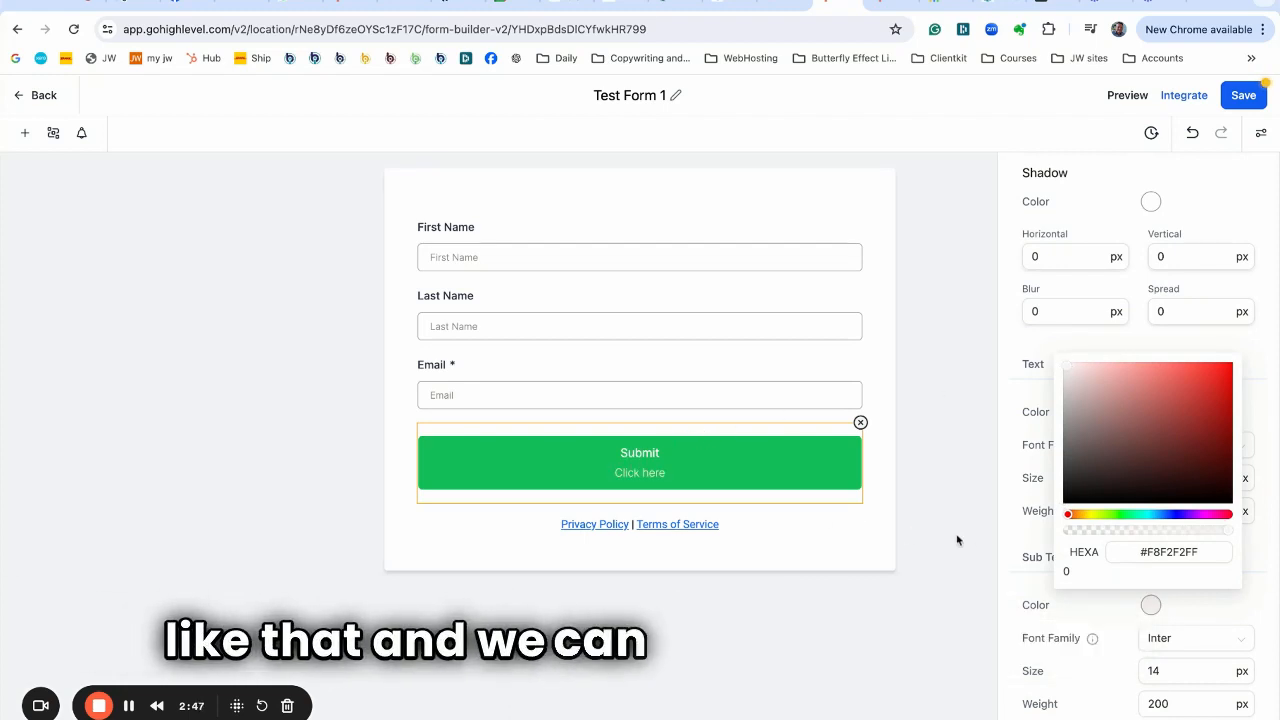
{"action": "left_click", "coordinate": [1008, 536]}
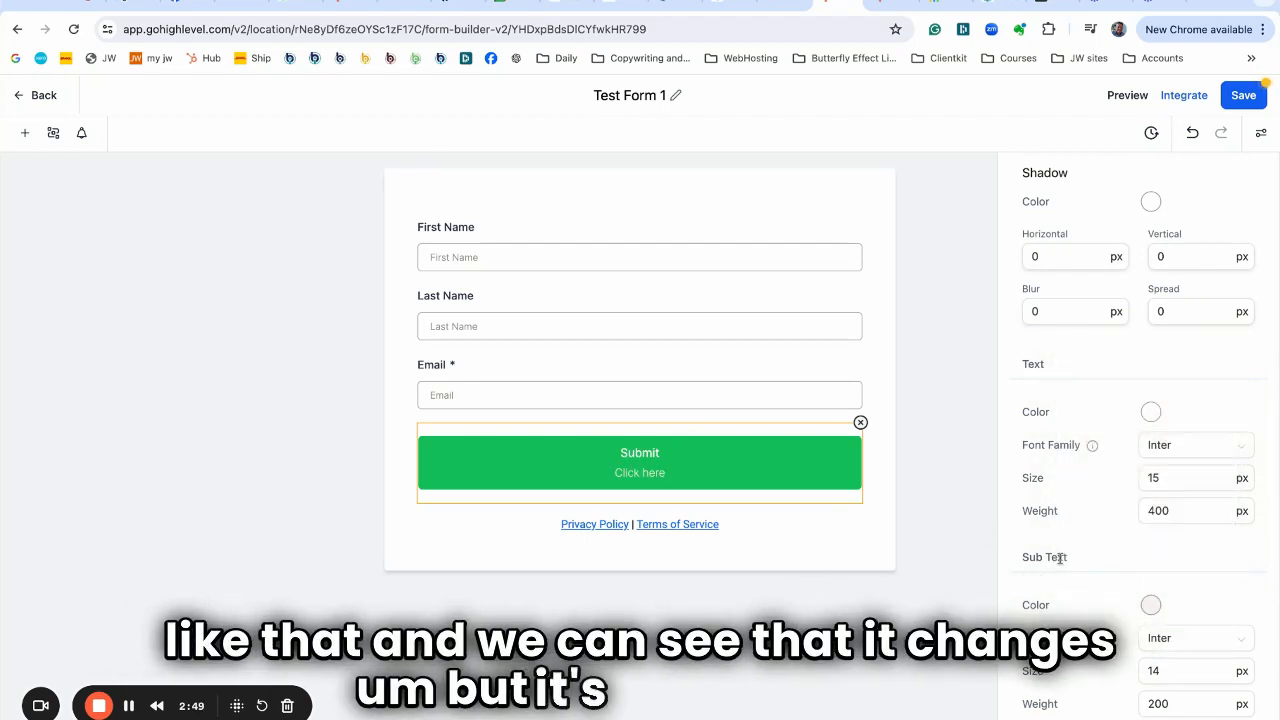
- Review the Submit button's remaining padding, shadow and text style options, then close its settings
{"action": "scroll", "coordinate": [1062, 558], "scroll_direction": "up", "scroll_amount": 10}
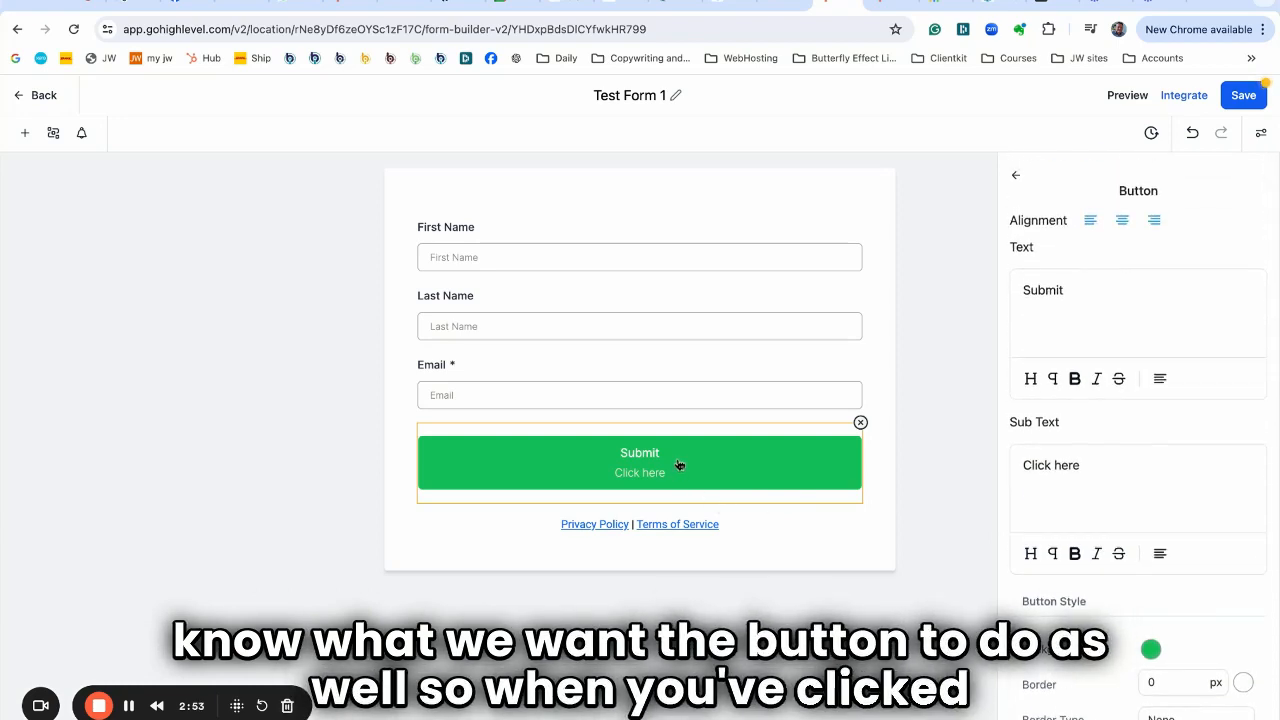
{"action": "scroll", "coordinate": [1045, 465], "scroll_direction": "down", "scroll_amount": 3}
{"action": "scroll", "coordinate": [1052, 465], "scroll_direction": "down", "scroll_amount": 5}
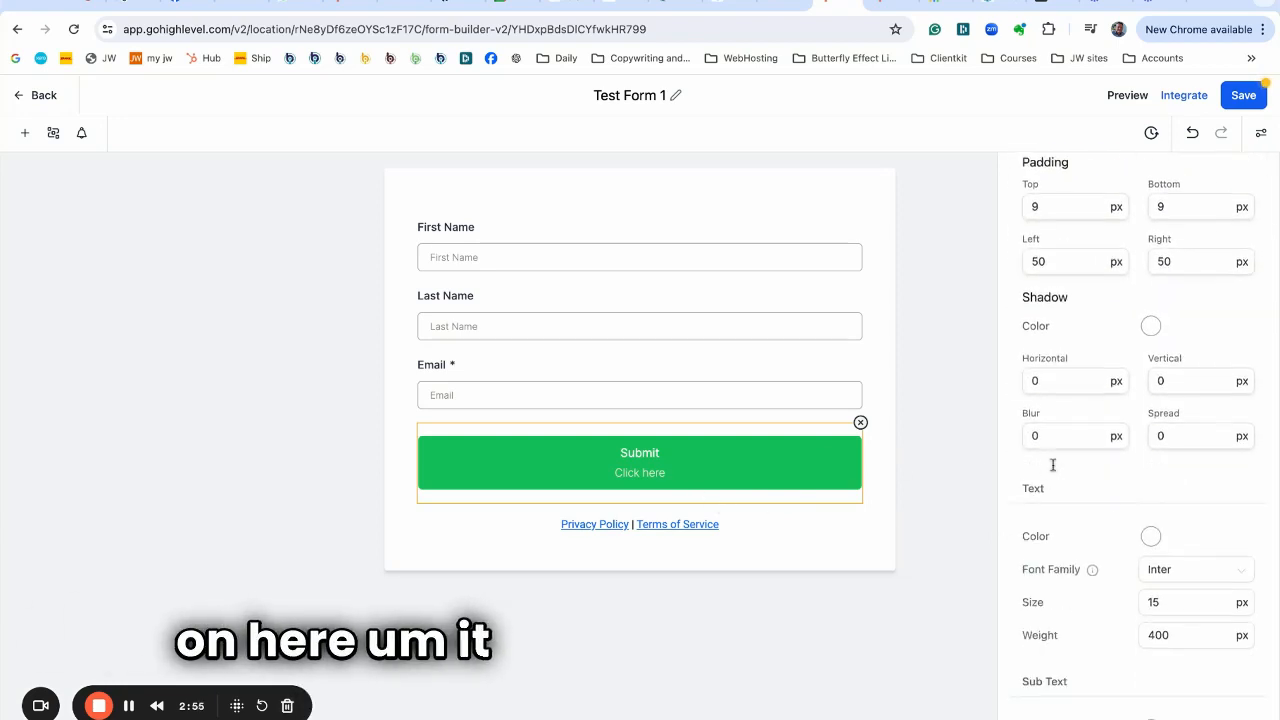
{"action": "scroll", "coordinate": [1138, 440], "scroll_direction": "up", "scroll_amount": 8}
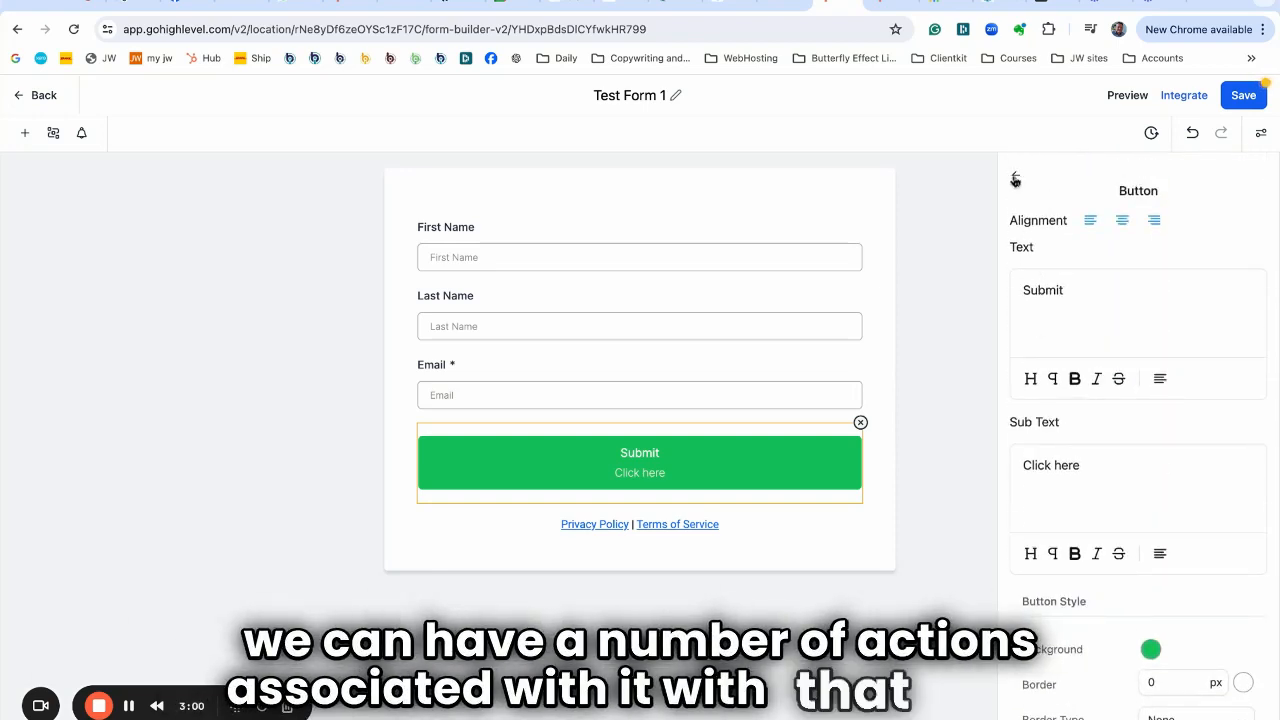
{"action": "scroll", "coordinate": [1060, 378], "scroll_direction": "down", "scroll_amount": 8}
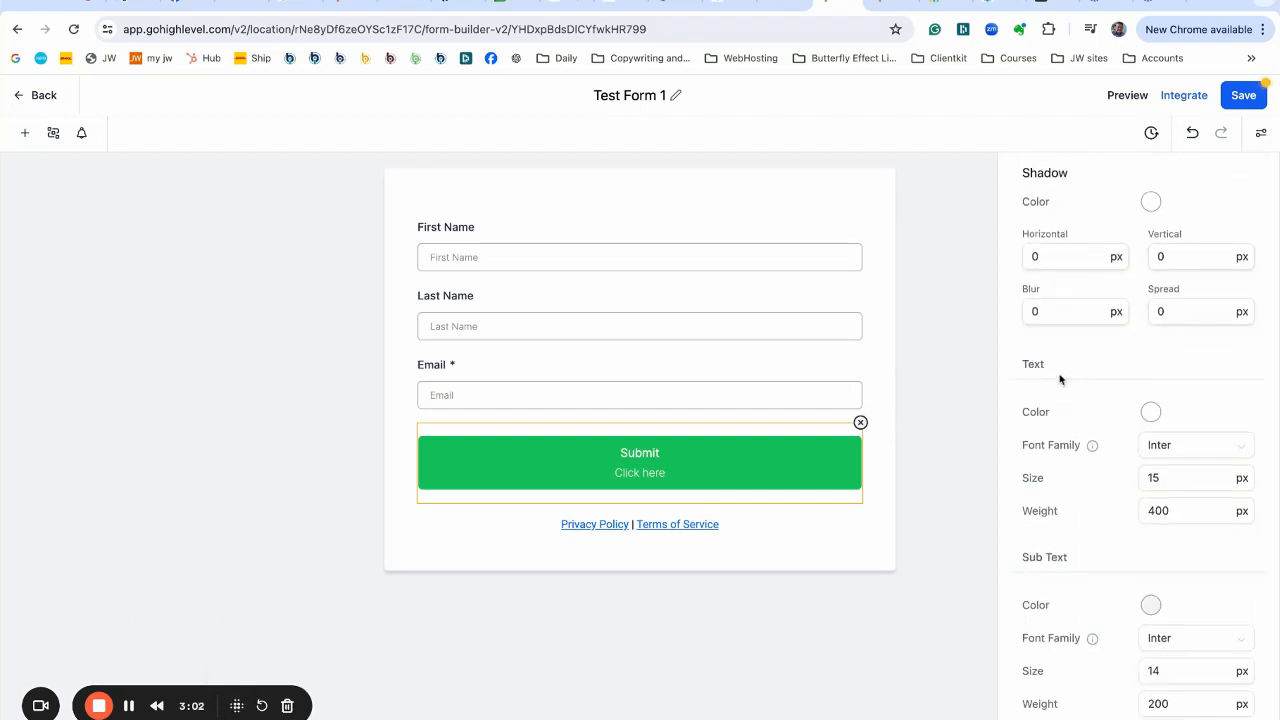
{"action": "scroll", "coordinate": [1060, 378], "scroll_direction": "up", "scroll_amount": 3}
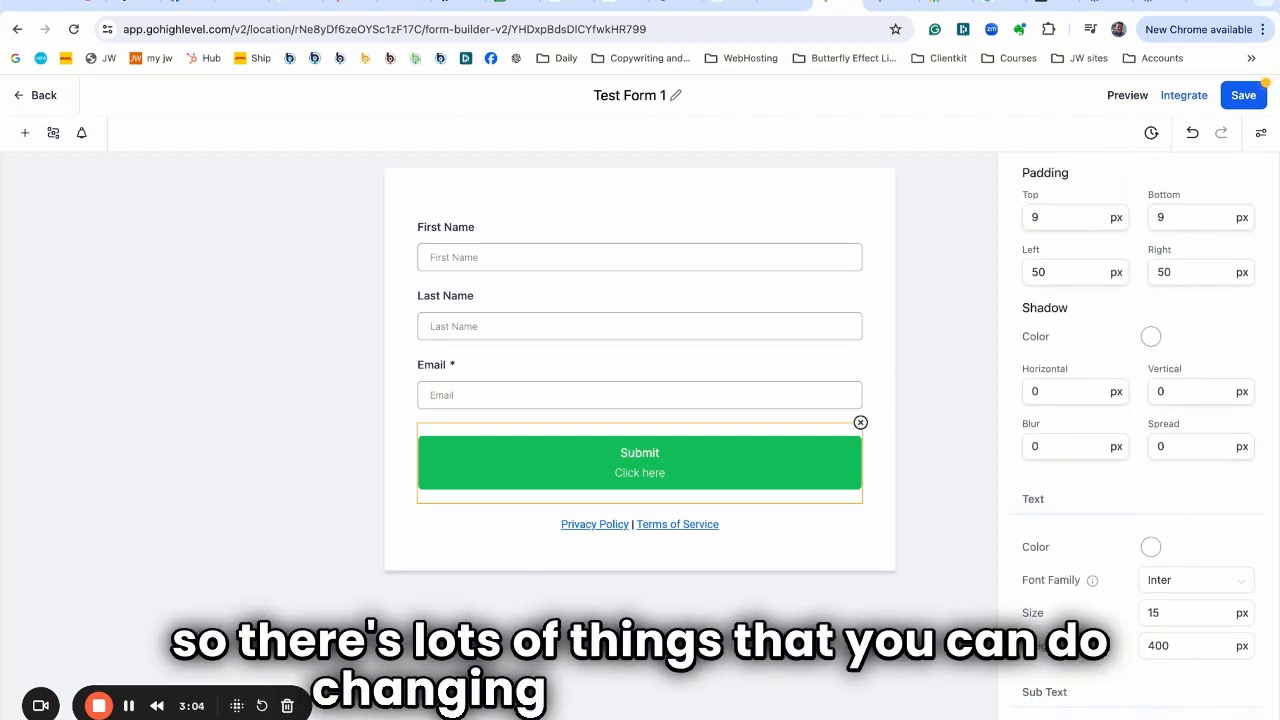
{"action": "scroll", "coordinate": [1018, 187], "scroll_direction": "up", "scroll_amount": 10}
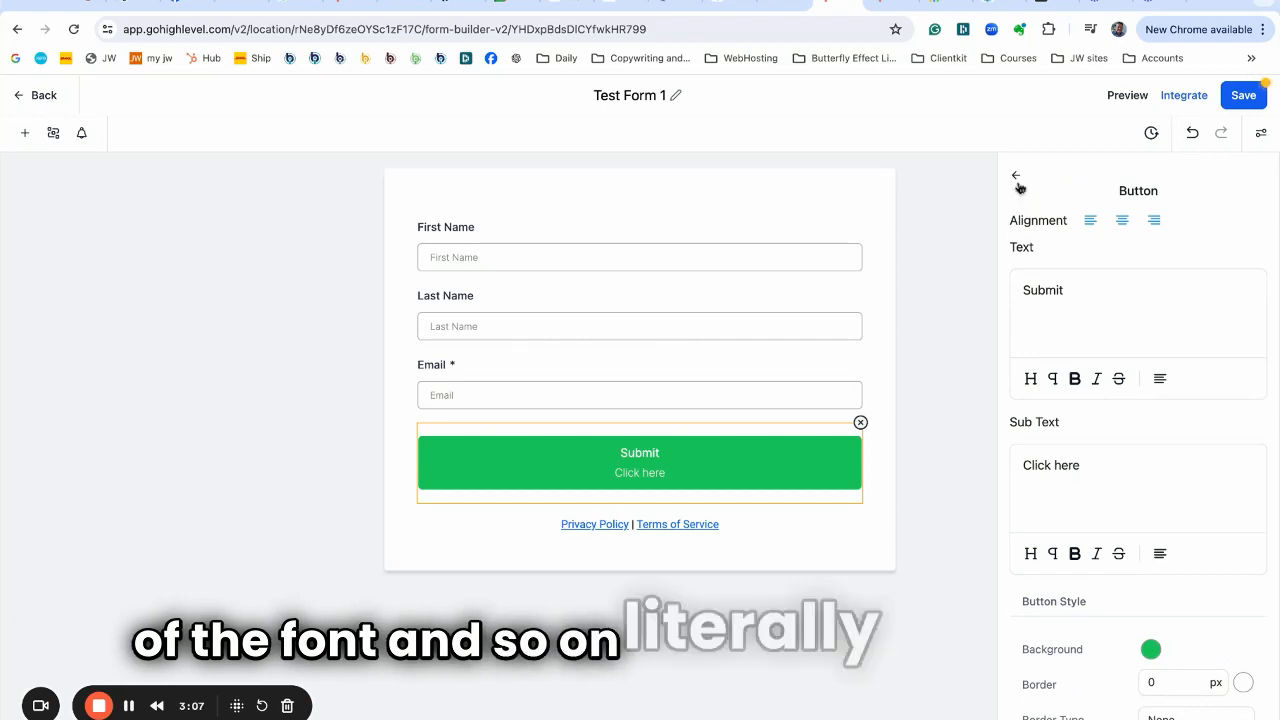
{"action": "left_click", "coordinate": [1017, 182]}
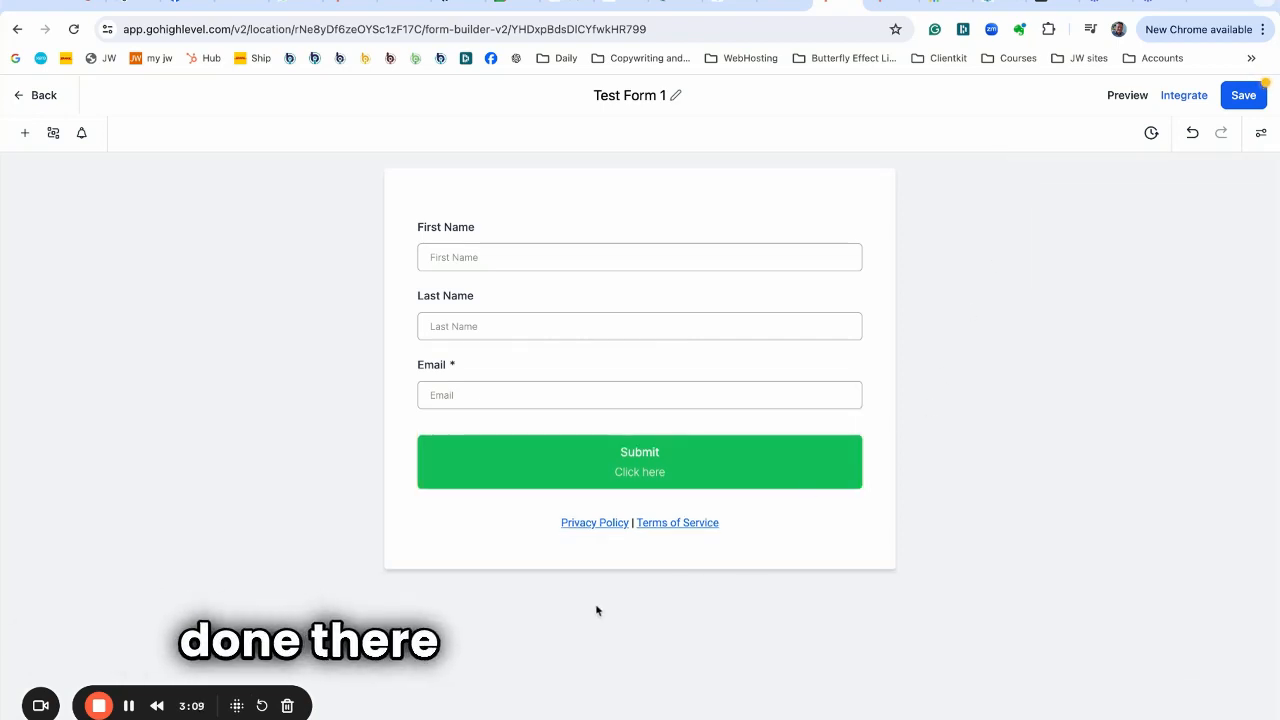
- Follow the form's Privacy Policy link to check its destination, then return to the form builder
{"action": "left_click", "coordinate": [593, 523]}
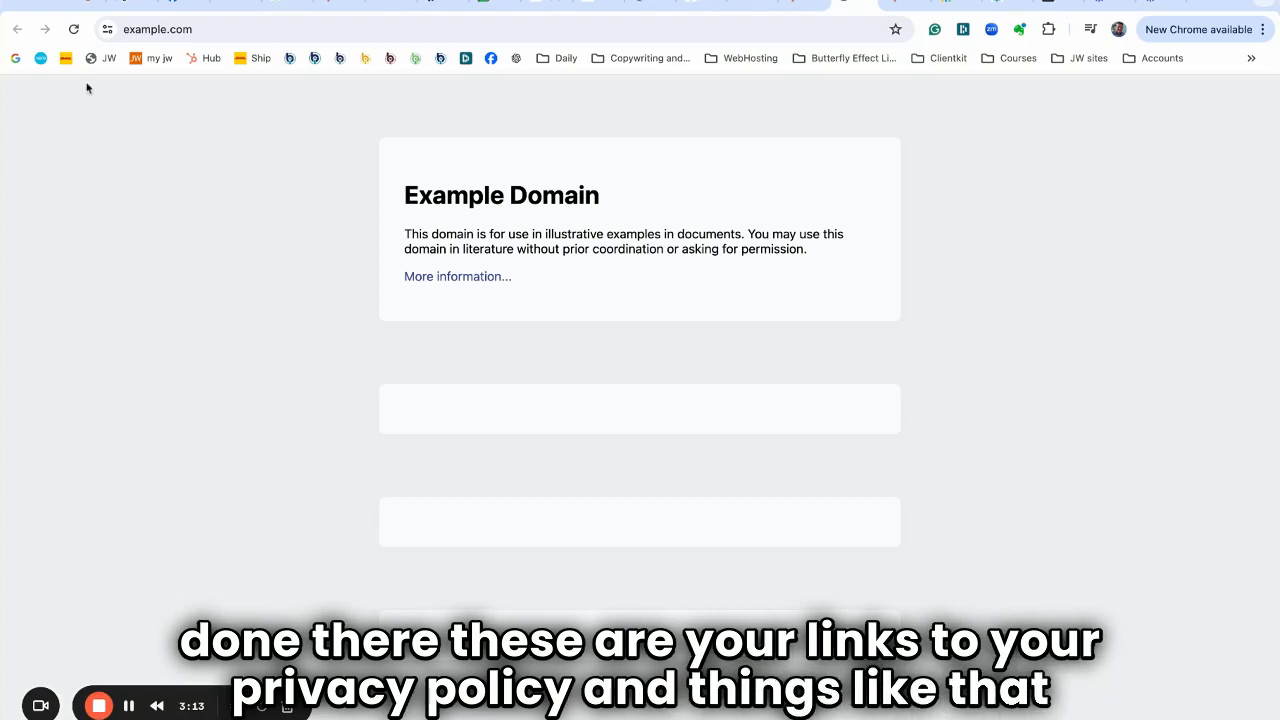
{"action": "left_click", "coordinate": [866, 4]}
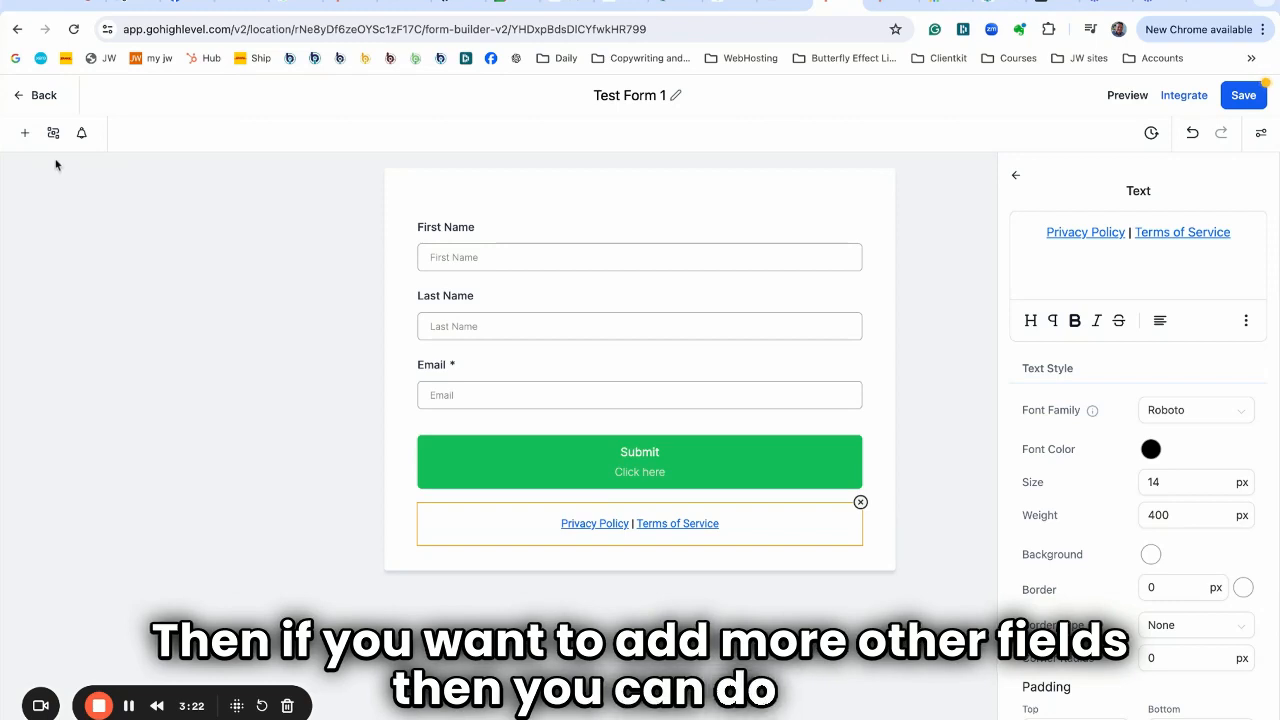
- Add an Organization field from the quick-add form elements between the Email field and the Submit button
{"action": "left_click", "coordinate": [25, 133]}
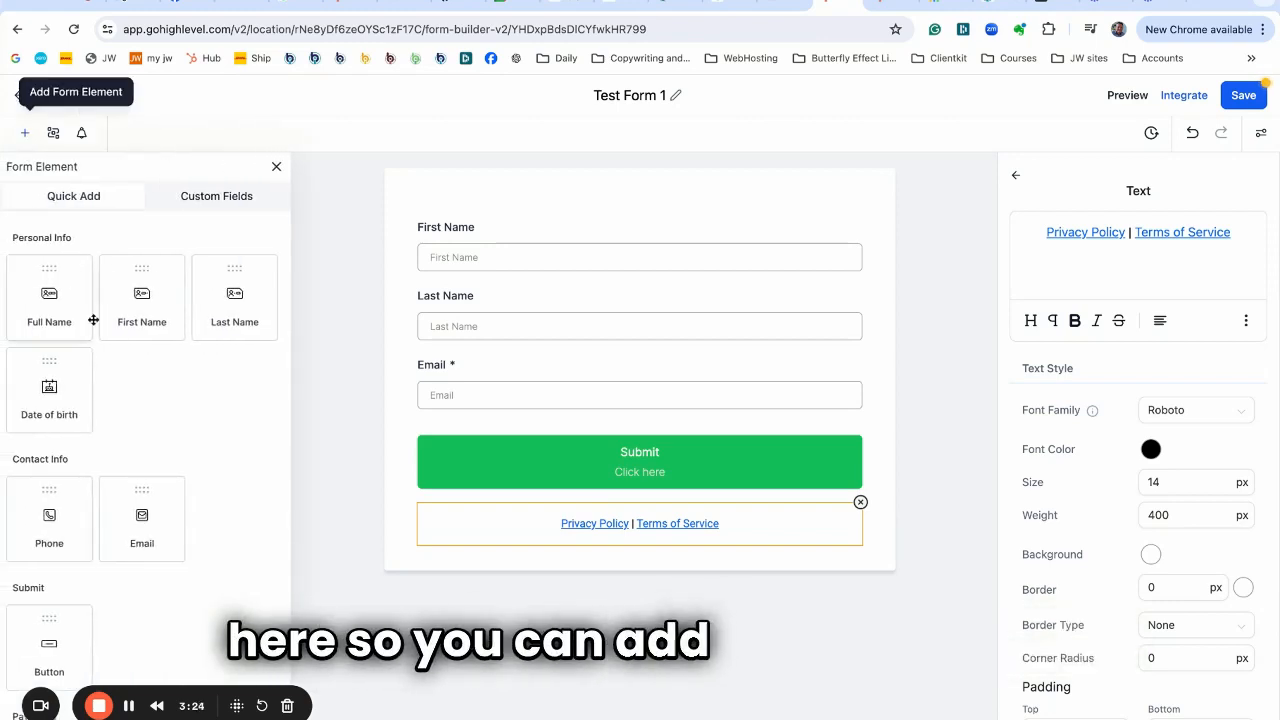
{"action": "scroll", "coordinate": [136, 423], "scroll_direction": "down", "scroll_amount": 1}
{"action": "scroll", "coordinate": [140, 421], "scroll_direction": "down", "scroll_amount": 1}
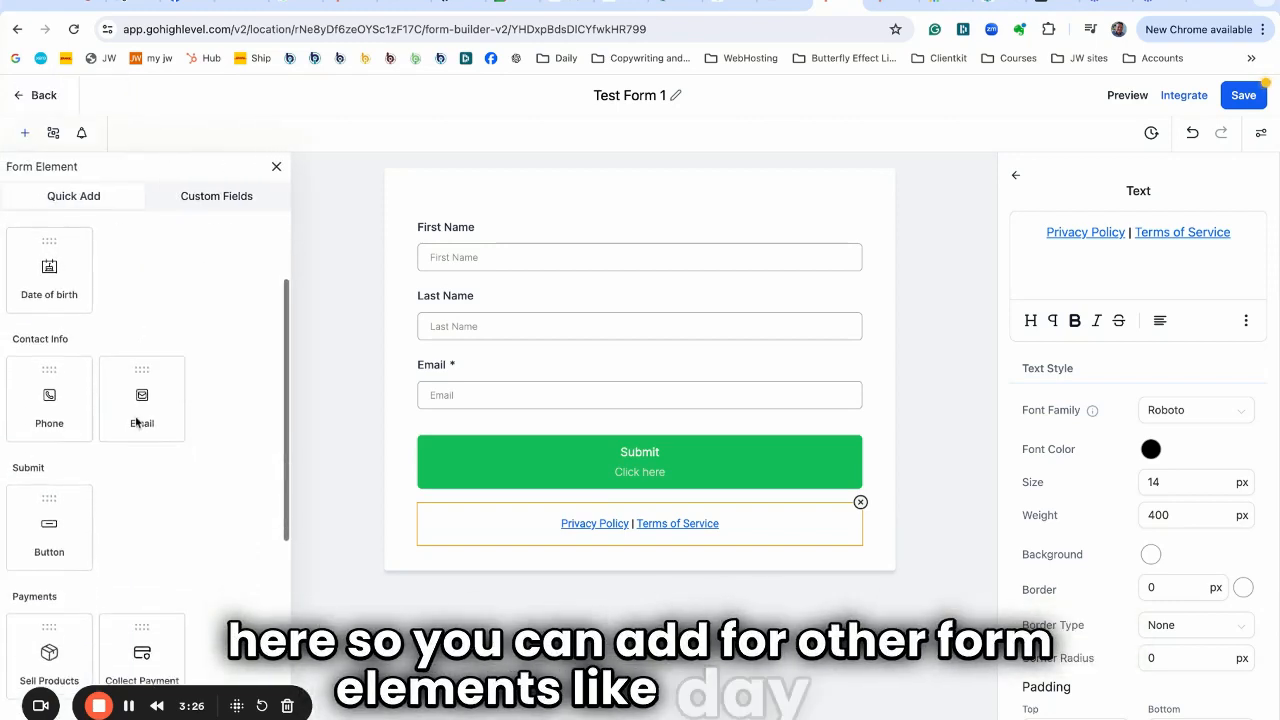
{"action": "scroll", "coordinate": [90, 441], "scroll_direction": "down", "scroll_amount": 3}
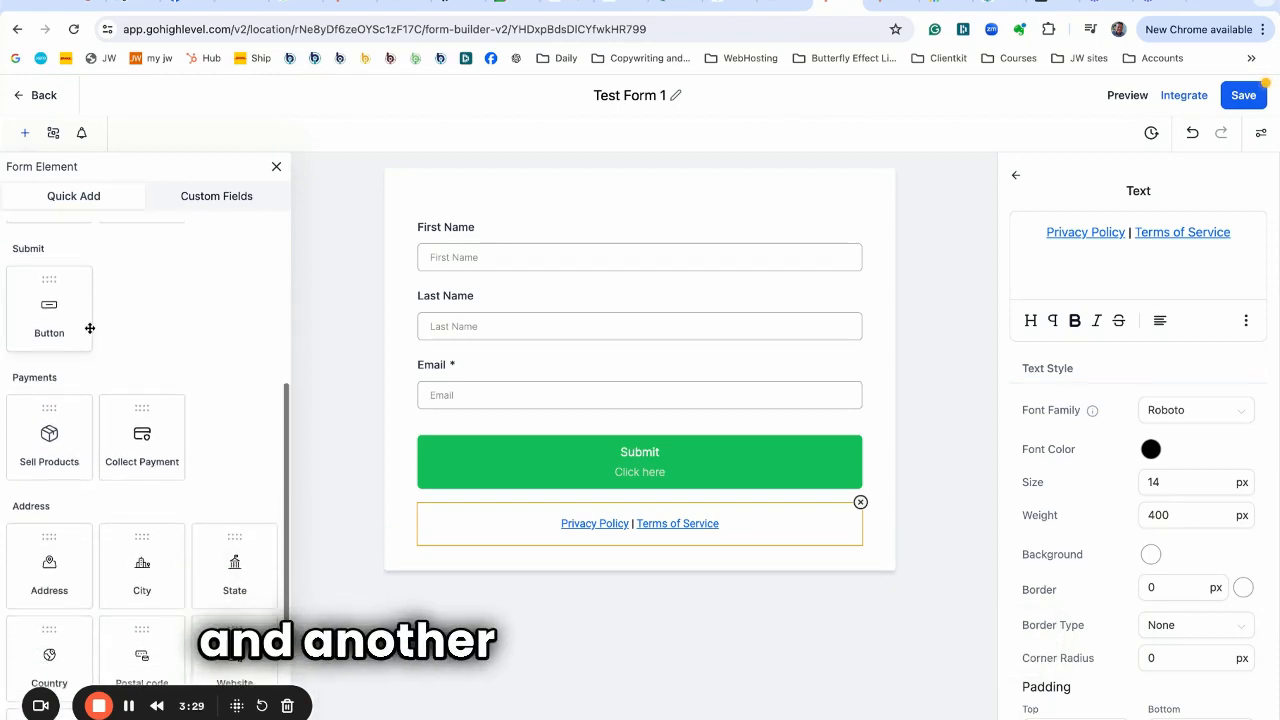
{"action": "scroll", "coordinate": [120, 403], "scroll_direction": "down", "scroll_amount": 1}
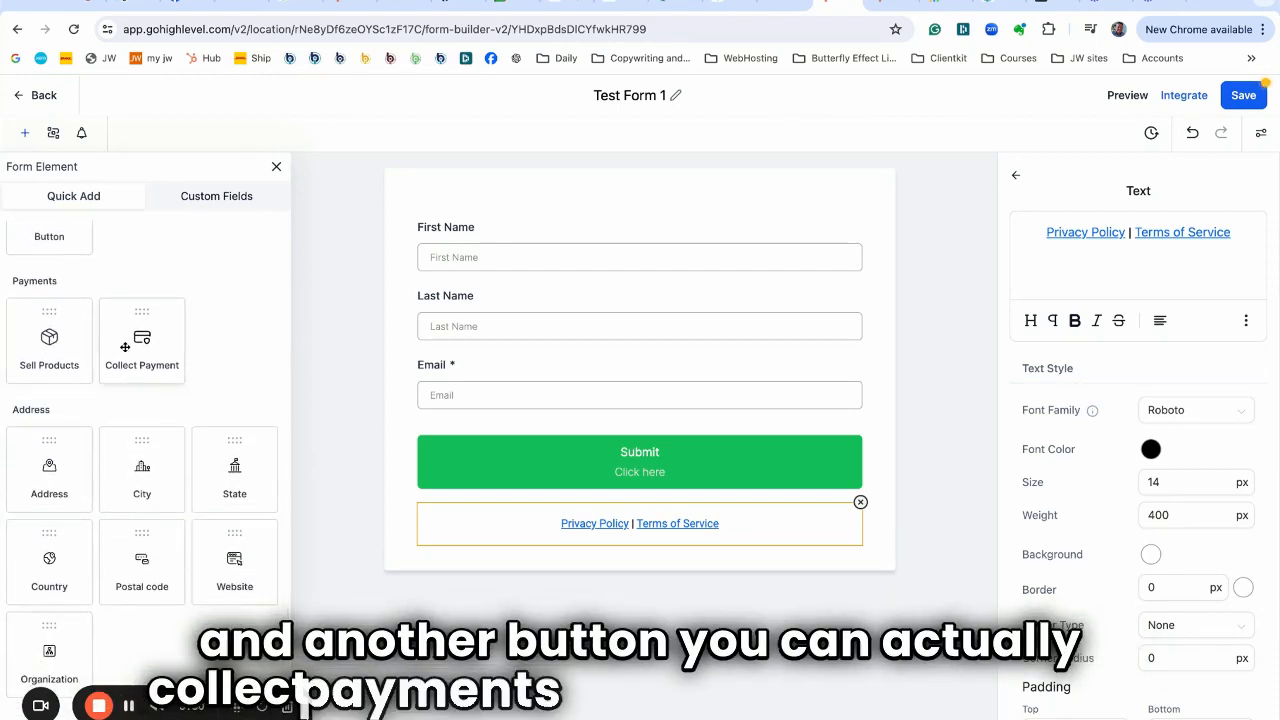
{"action": "scroll", "coordinate": [136, 427], "scroll_direction": "down", "scroll_amount": 4}
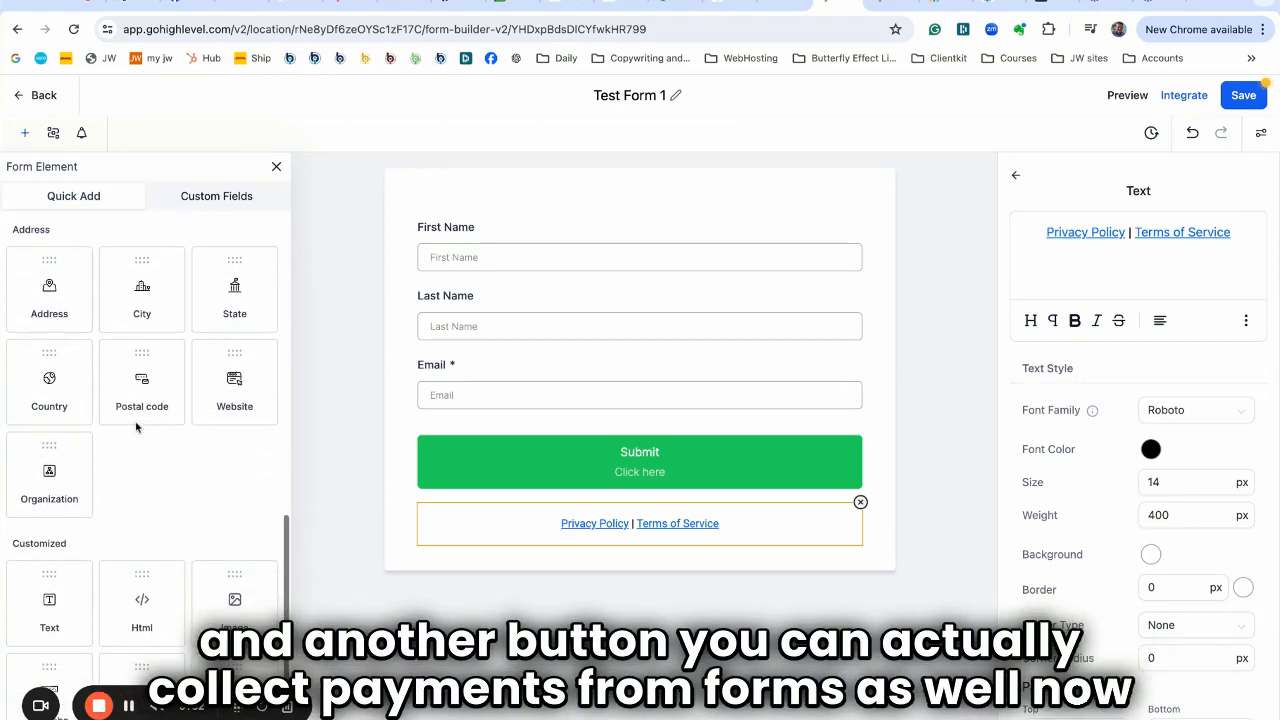
{"action": "left_click_drag", "start_coordinate": [49, 474], "coordinate": [457, 458]}
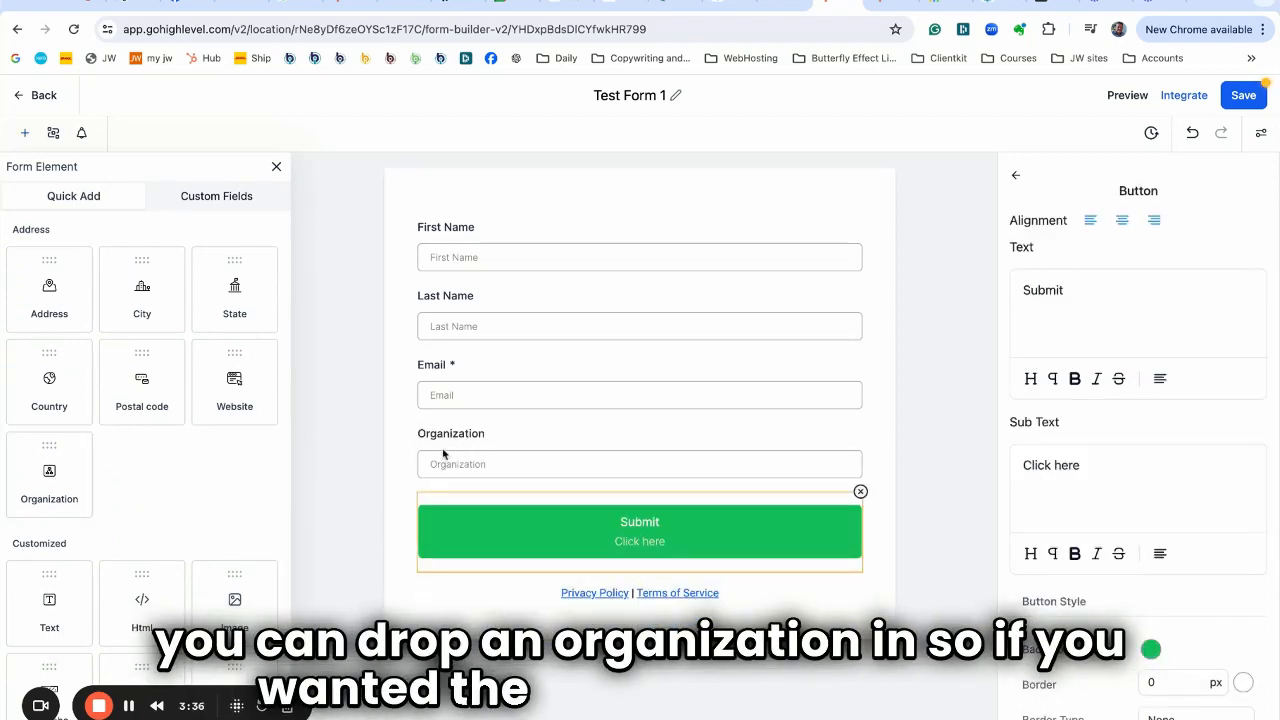
- Change the Organization field's label to Company Name and make the field required
{"action": "left_click", "coordinate": [456, 451]}
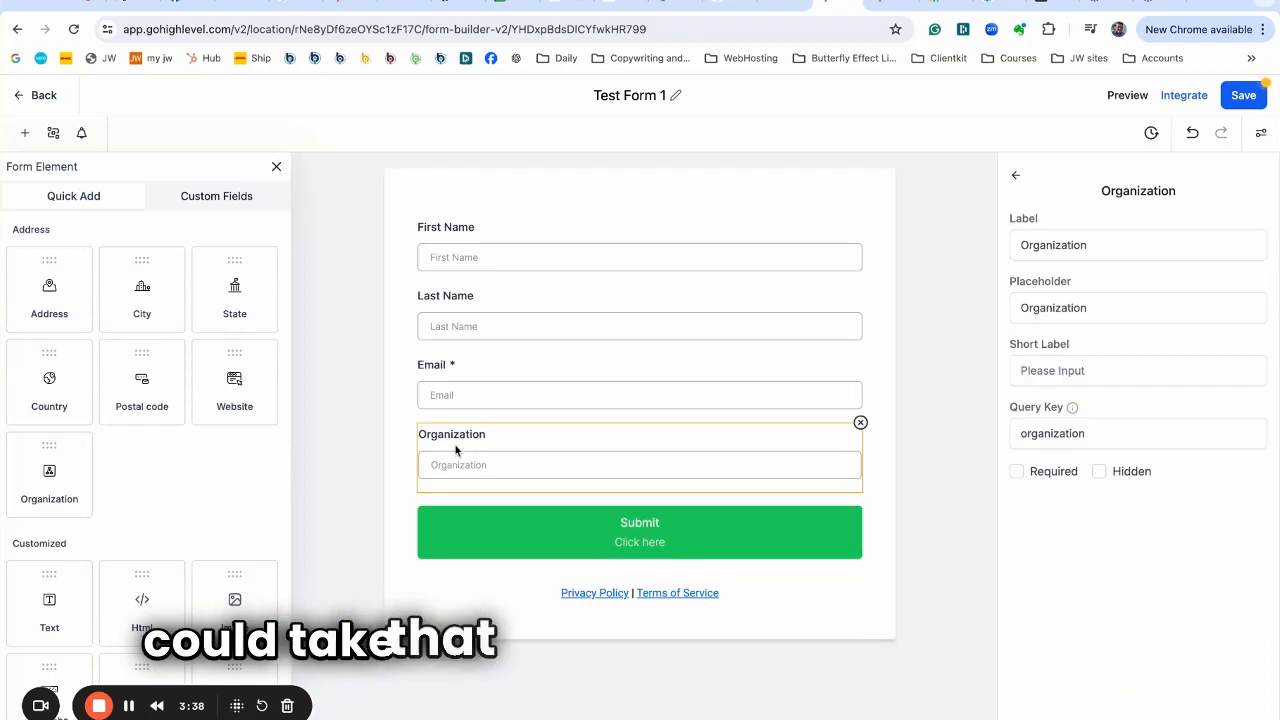
{"action": "left_click", "coordinate": [1097, 249]}
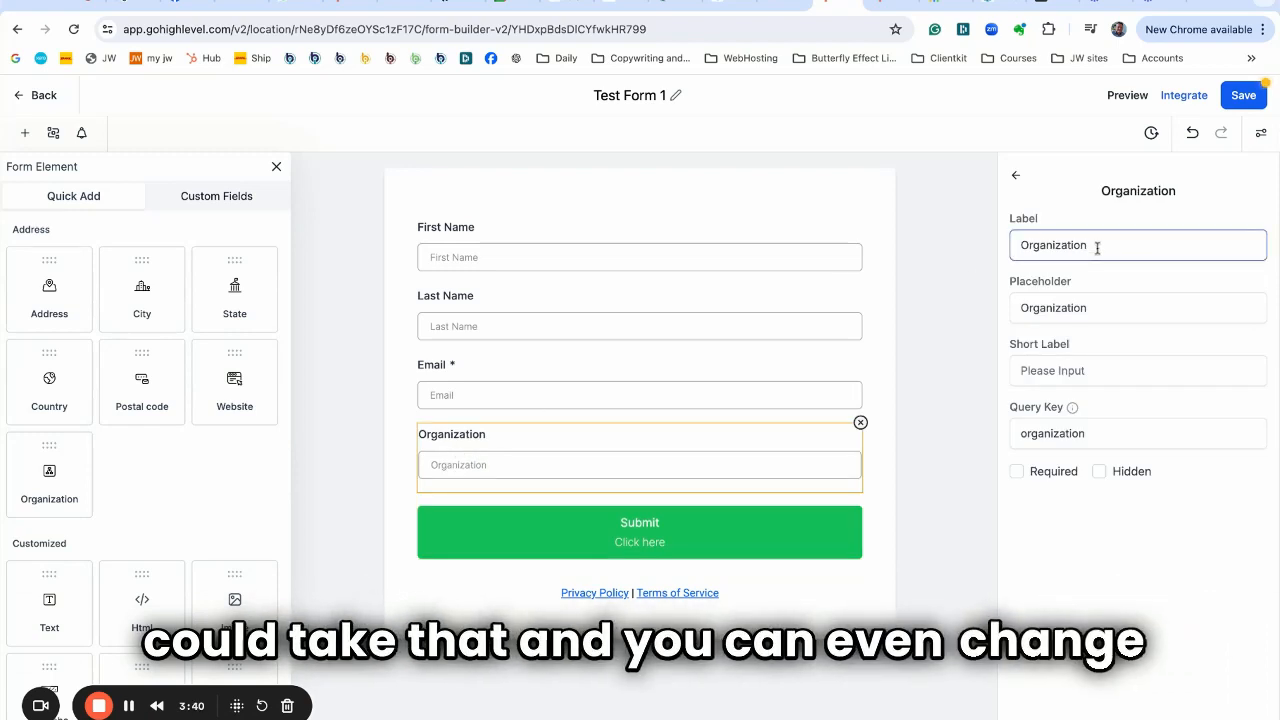
{"action": "type", "text": "C"}
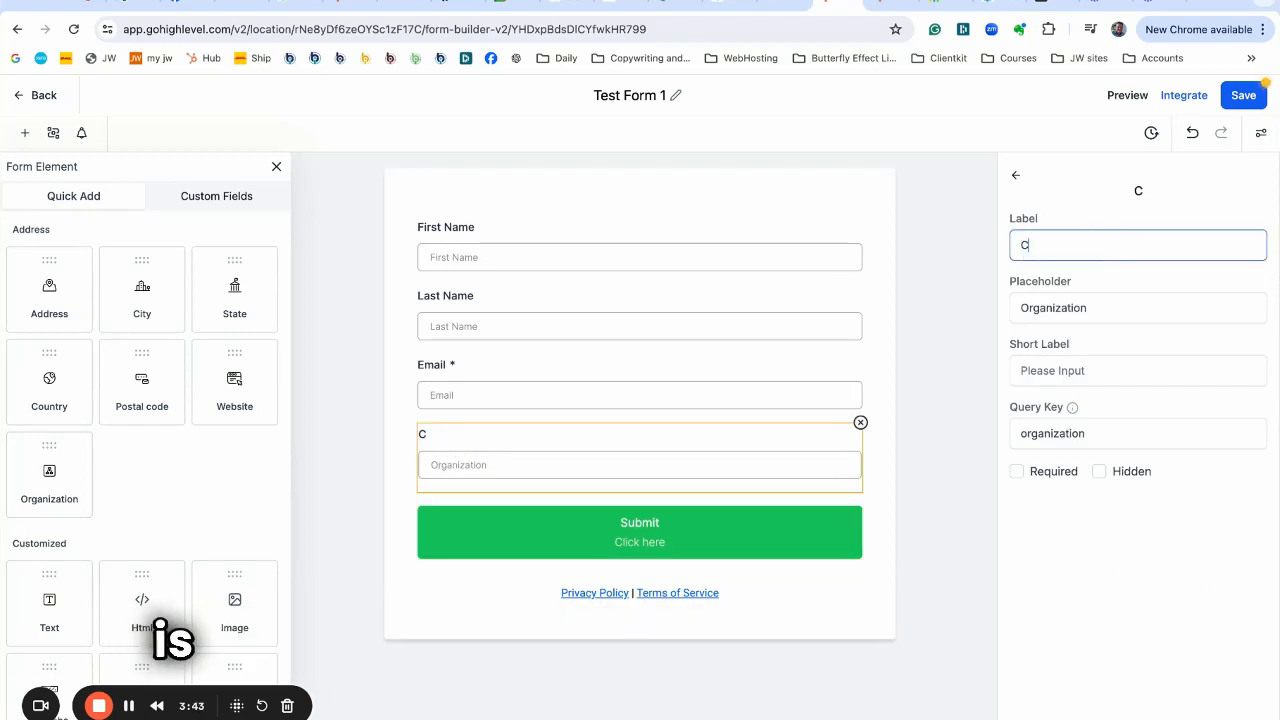
{"action": "type", "text": "om"}
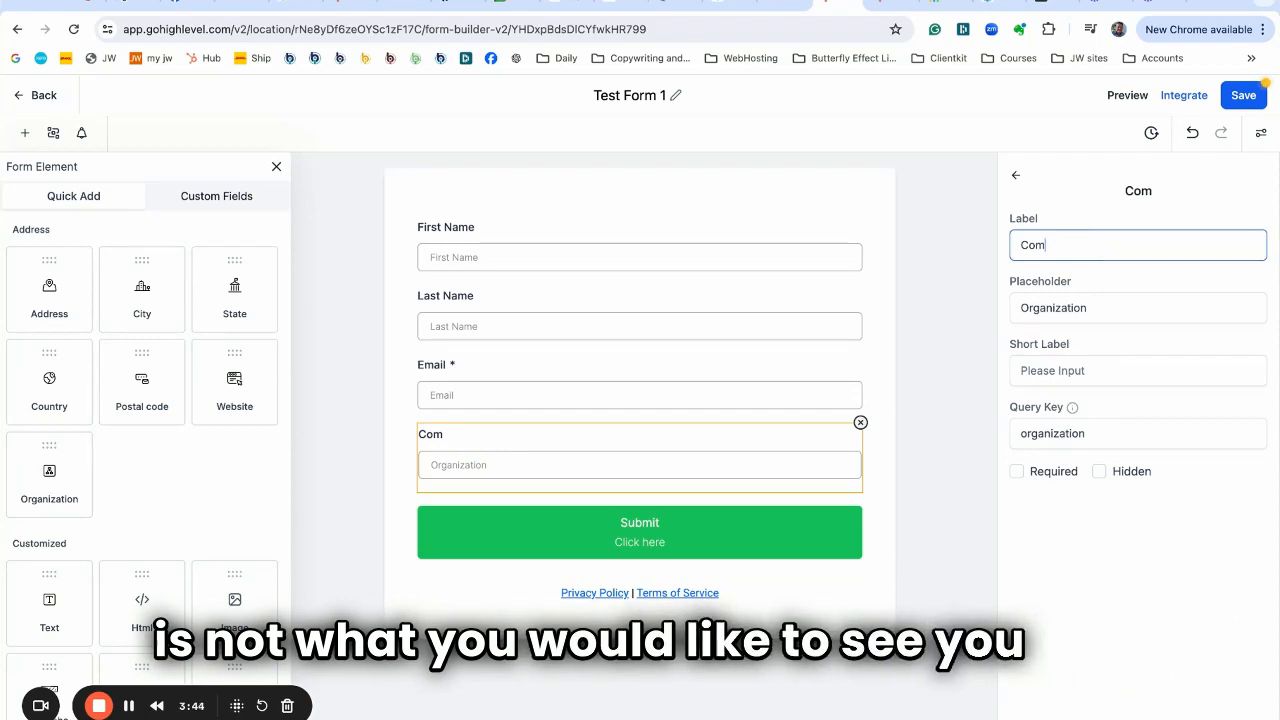
{"action": "type", "text": "pany Name"}
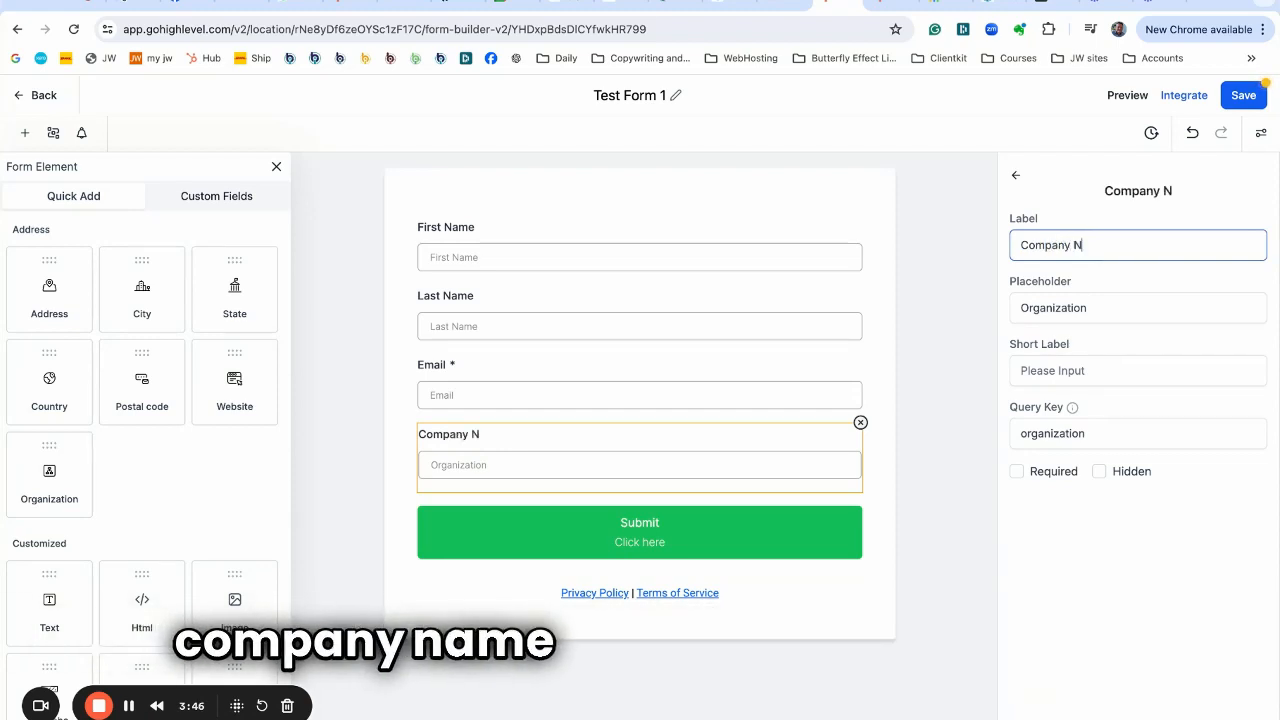
{"action": "left_click", "coordinate": [1090, 360]}
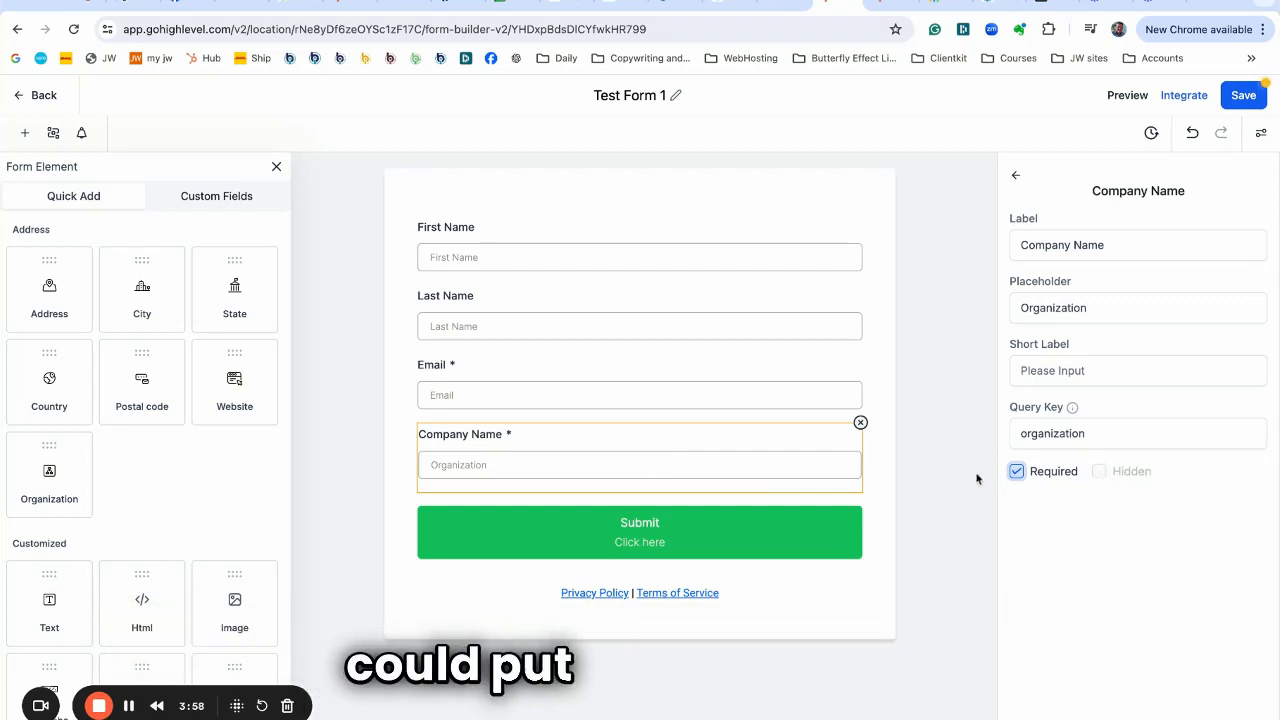
- Reorder the form so Company Name comes first and First Name sits below Email
{"action": "left_click", "coordinate": [575, 450]}
{"action": "left_click_drag", "start_coordinate": [584, 300], "coordinate": [580, 462]}
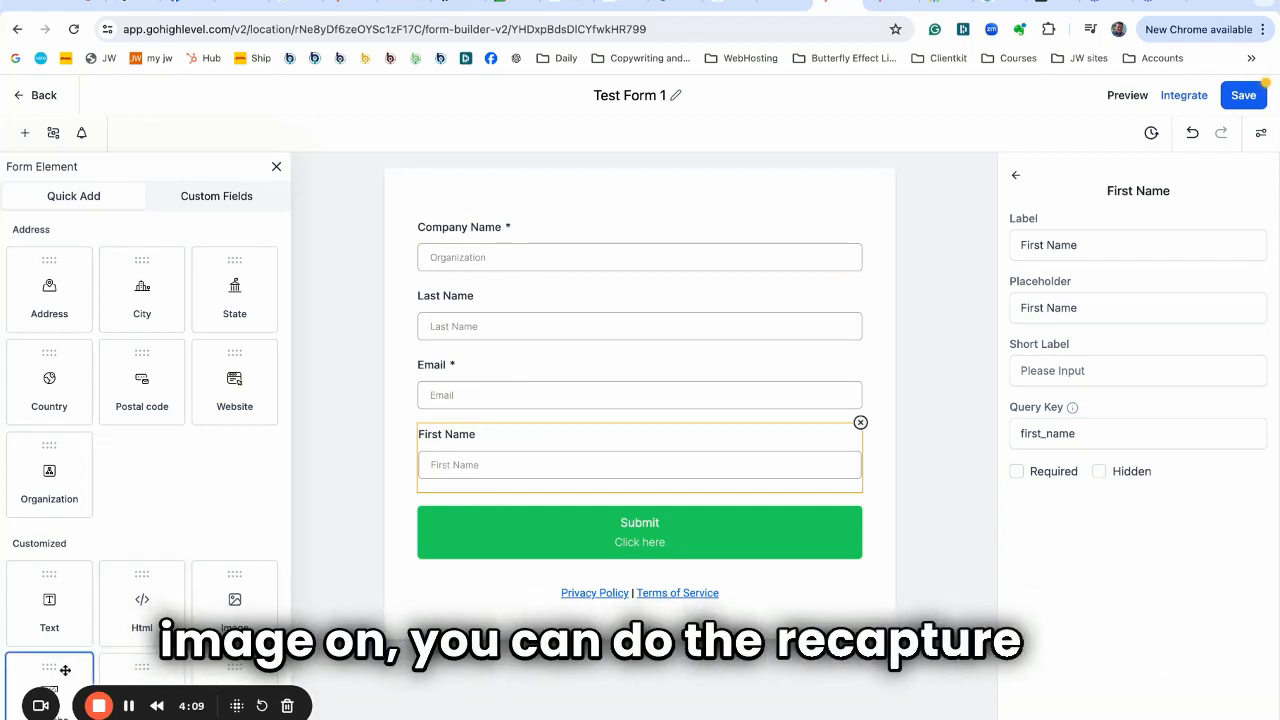
- Add a Captcha element between the First Name field and the Submit button
{"action": "left_click_drag", "start_coordinate": [65, 670], "coordinate": [460, 540]}
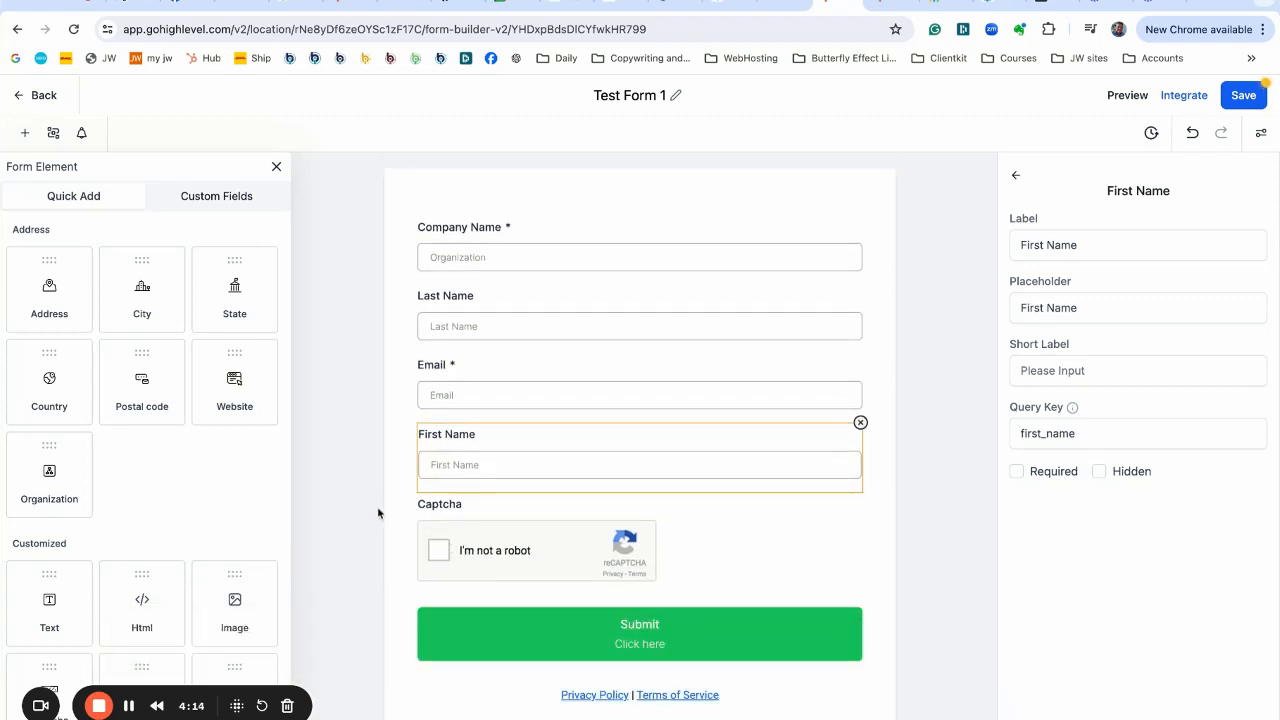
{"action": "scroll", "coordinate": [605, 498], "scroll_direction": "down", "scroll_amount": 1}
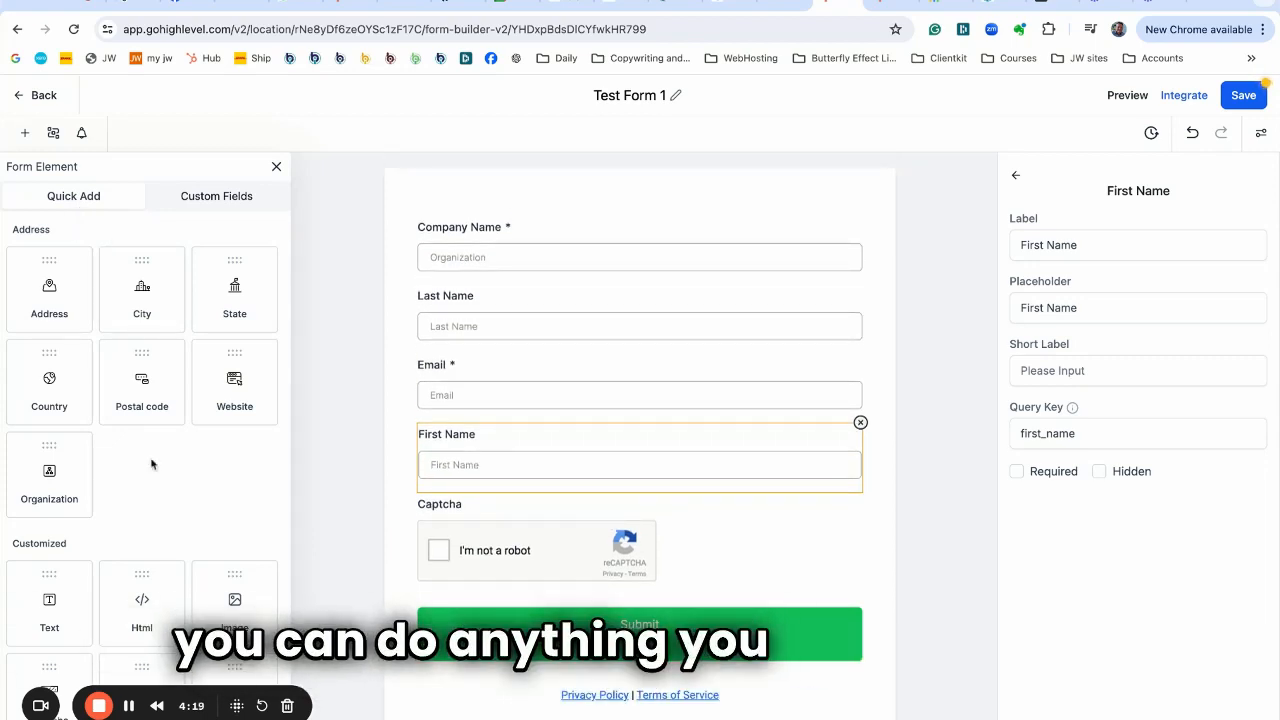
{"action": "scroll", "coordinate": [160, 500], "scroll_direction": "up", "scroll_amount": 5}
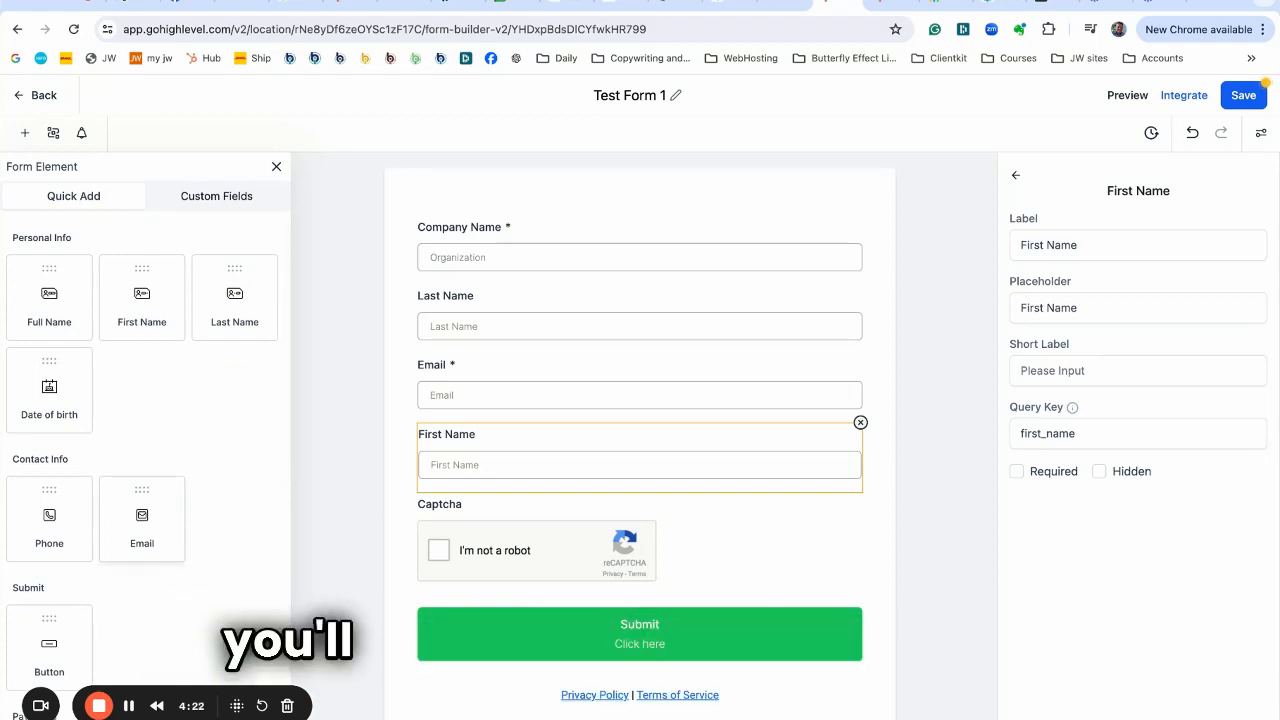
- Switch to the Contacts page, open the first contact's record and expand its General Info section to view the available fields
{"action": "left_click", "coordinate": [897, 6]}
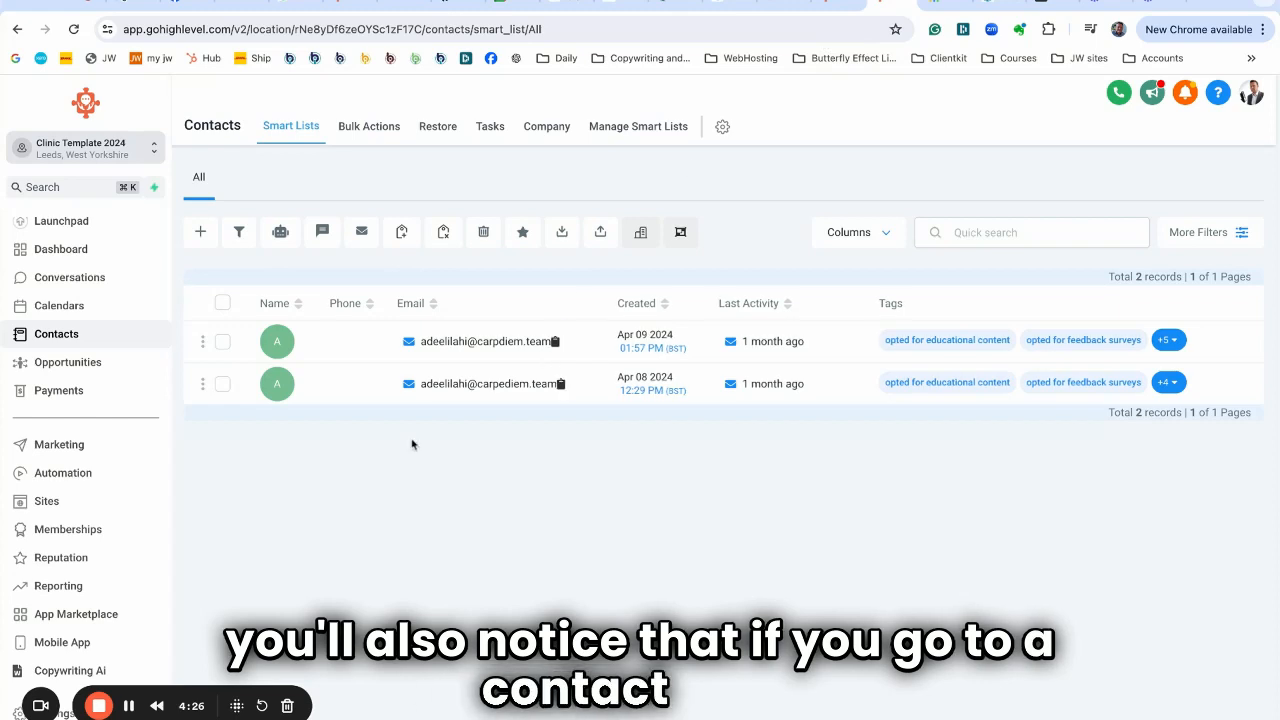
{"action": "left_click", "coordinate": [278, 343]}
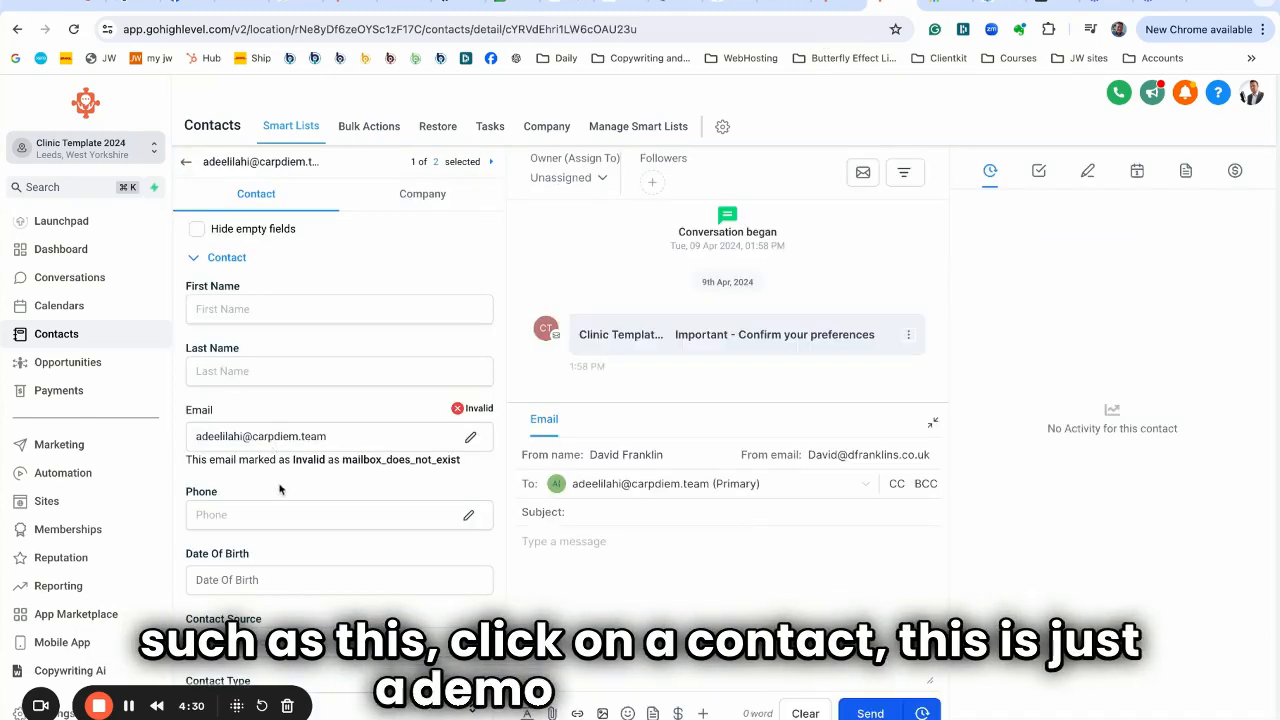
{"action": "scroll", "coordinate": [272, 460], "scroll_direction": "down", "scroll_amount": 3}
{"action": "scroll", "coordinate": [279, 489], "scroll_direction": "down", "scroll_amount": 3}
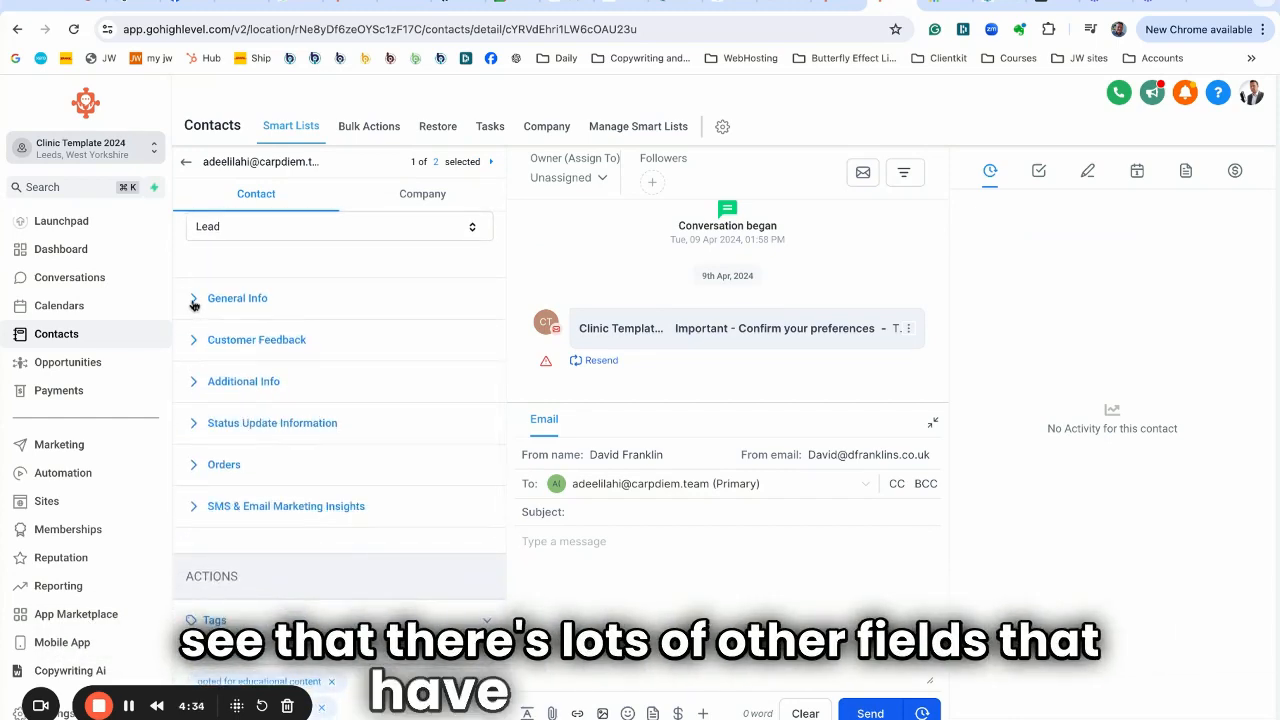
{"action": "left_click", "coordinate": [195, 300]}
{"action": "scroll", "coordinate": [284, 417], "scroll_direction": "down", "scroll_amount": 1}
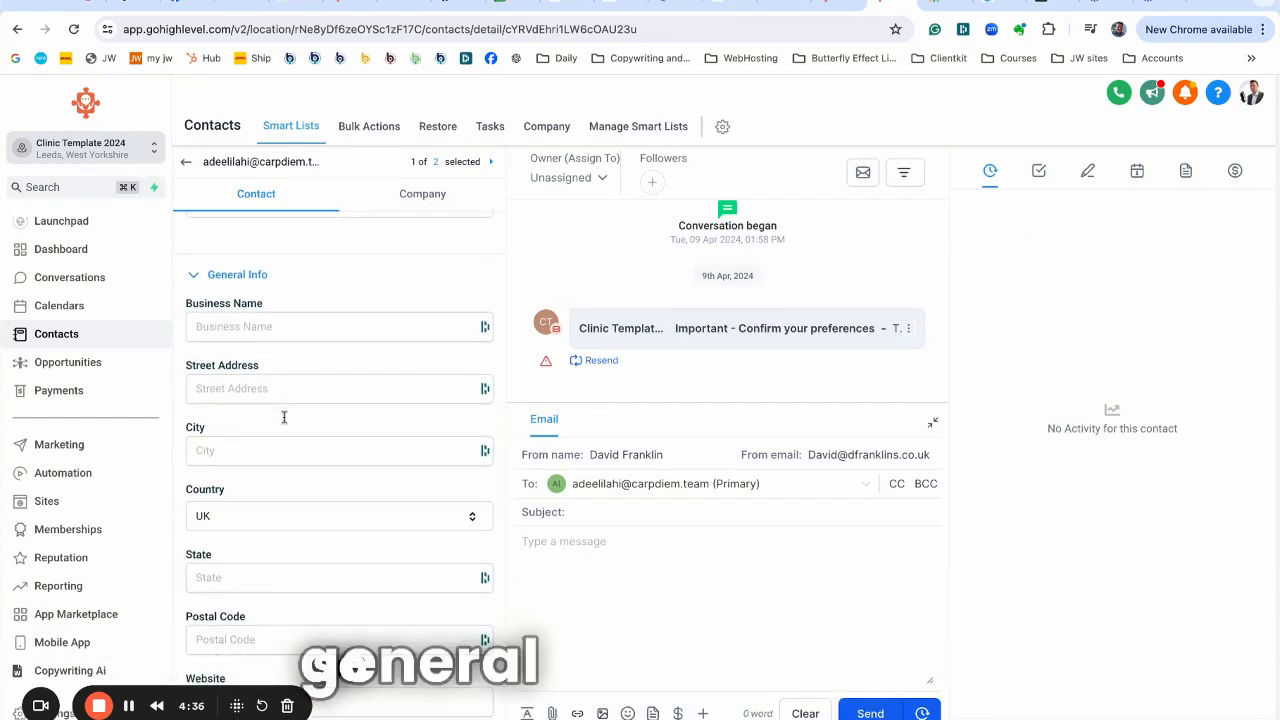
- Review the contact's General Info fields, including the health questionnaire questions at the end of the section
{"action": "scroll", "coordinate": [277, 391], "scroll_direction": "down", "scroll_amount": 10}
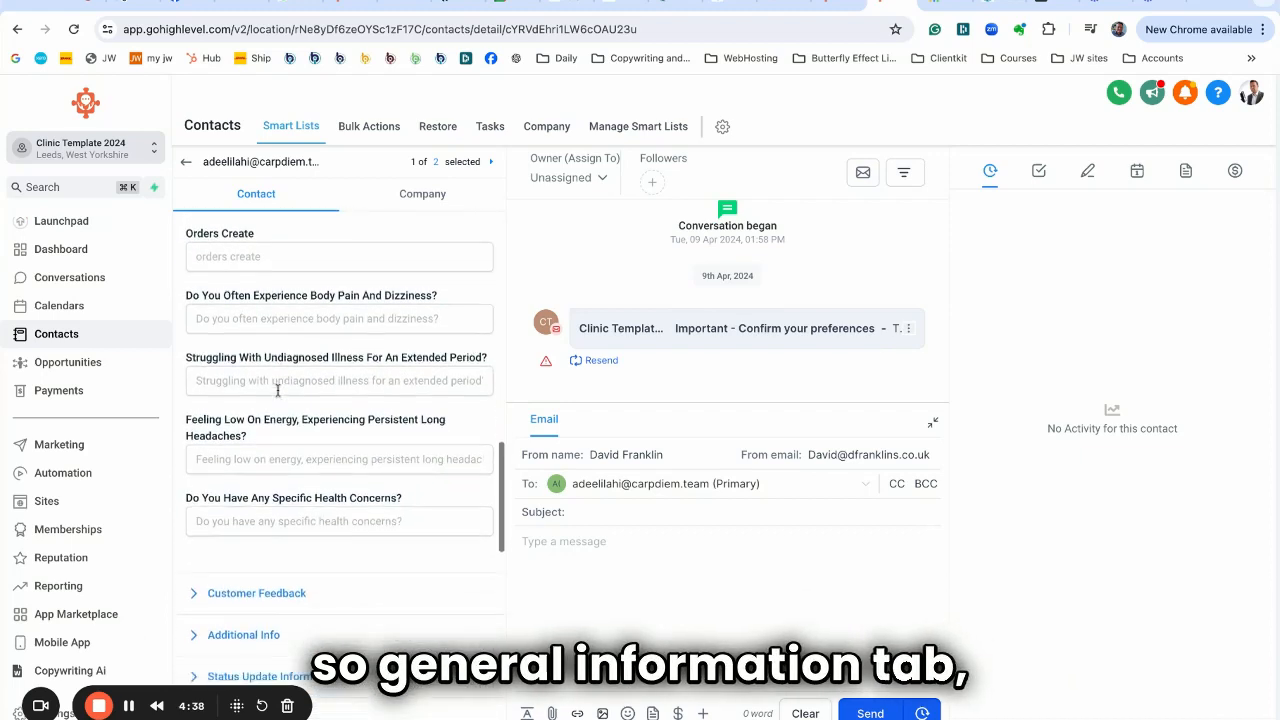
{"action": "scroll", "coordinate": [255, 322], "scroll_direction": "up", "scroll_amount": 2}
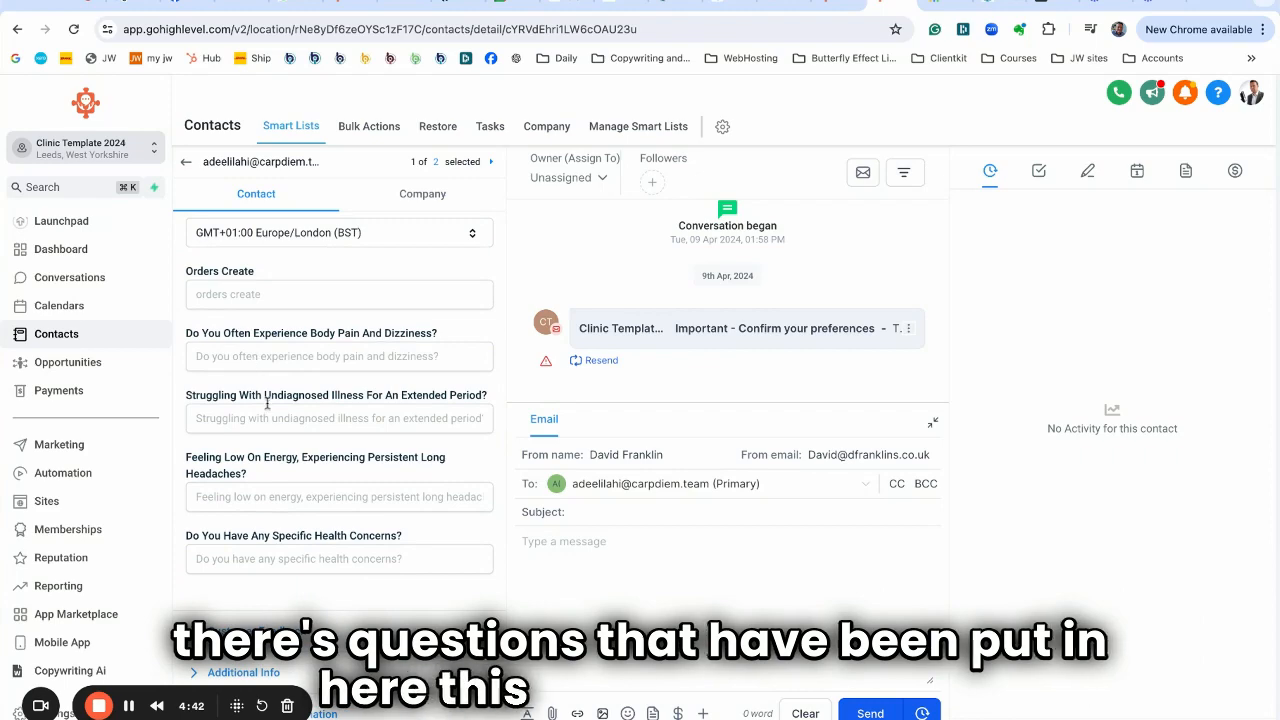
{"action": "scroll", "coordinate": [267, 403], "scroll_direction": "up", "scroll_amount": 1}
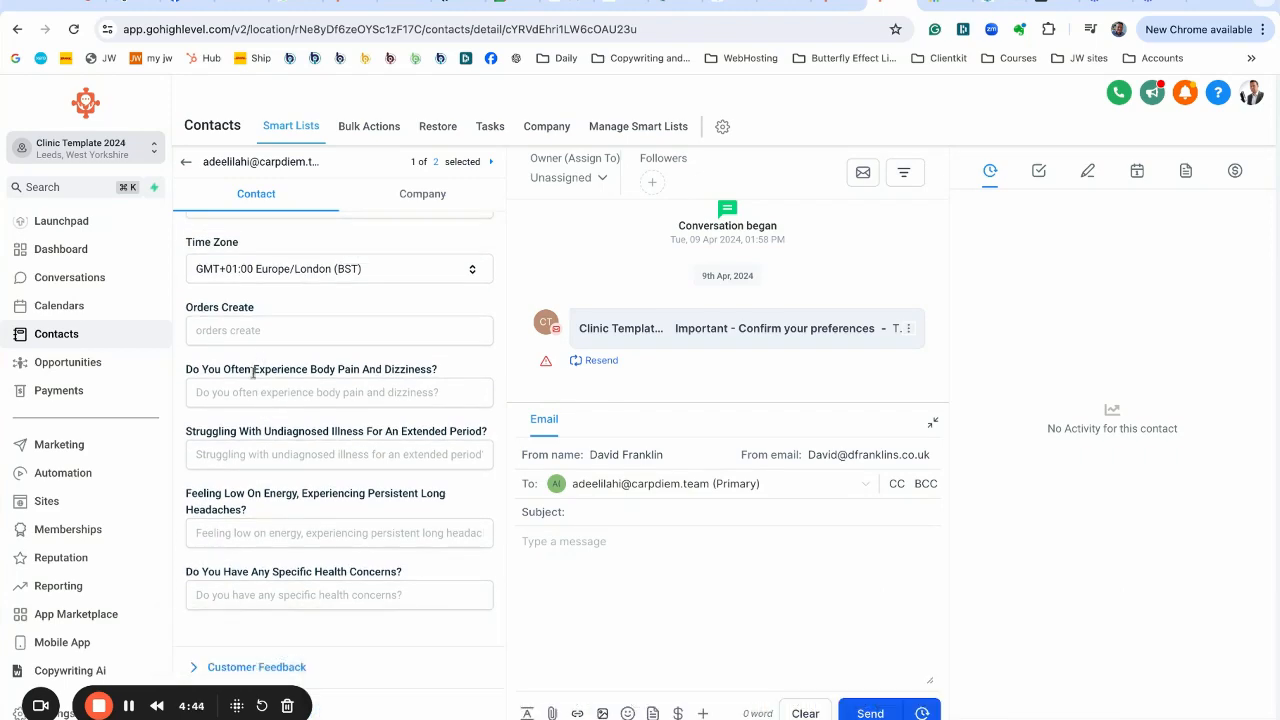
{"action": "scroll", "coordinate": [268, 396], "scroll_direction": "down", "scroll_amount": 6}
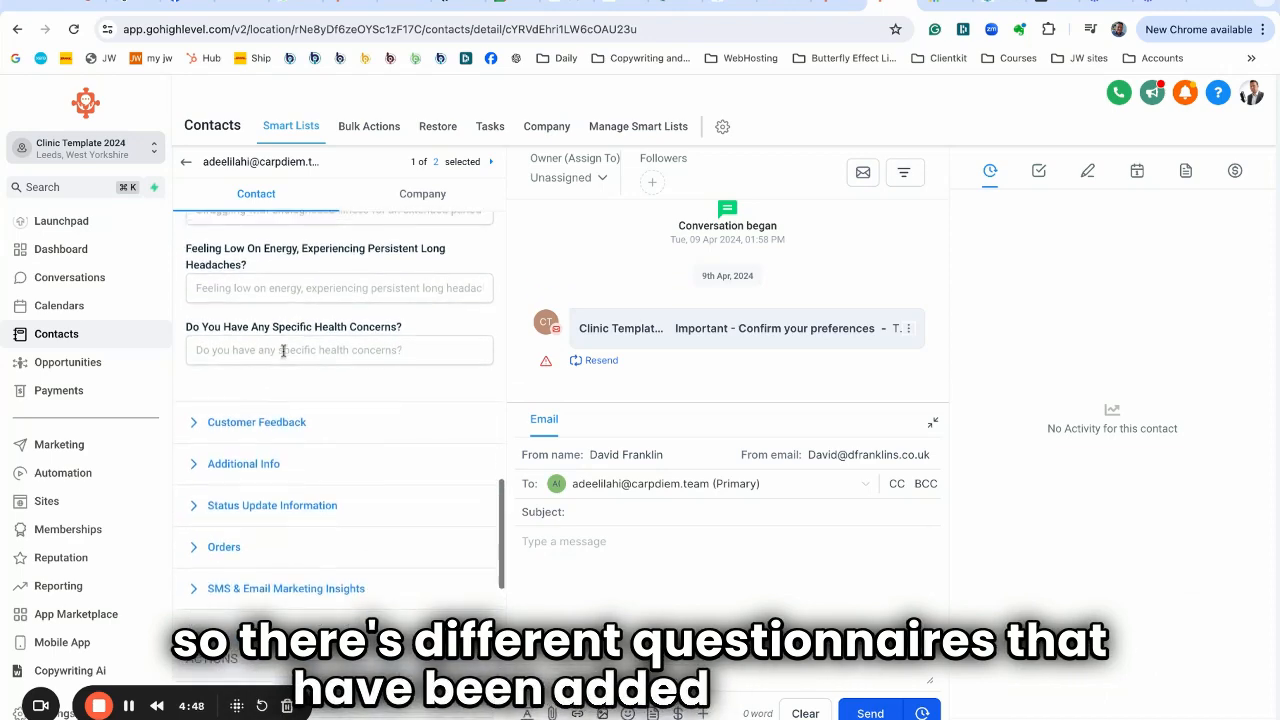
{"action": "scroll", "coordinate": [278, 380], "scroll_direction": "up", "scroll_amount": 7}
{"action": "scroll", "coordinate": [283, 351], "scroll_direction": "up", "scroll_amount": 3}
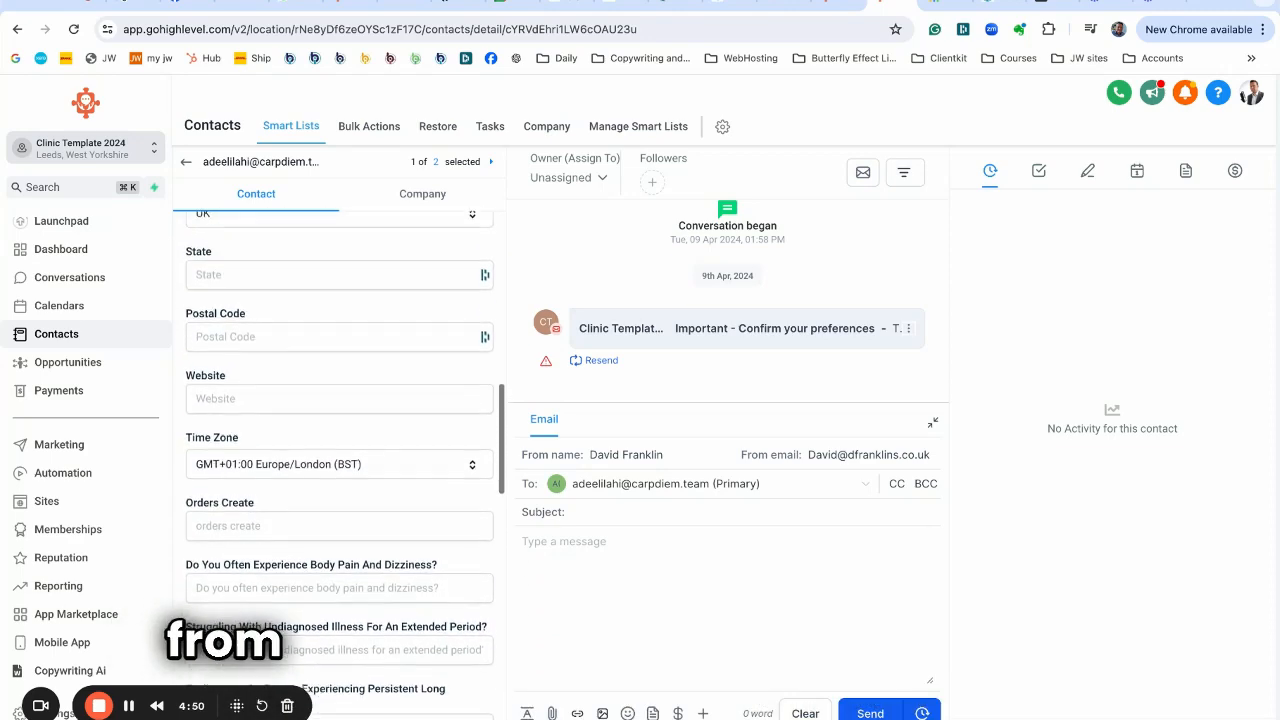
{"action": "scroll", "coordinate": [283, 351], "scroll_direction": "down", "scroll_amount": 7}
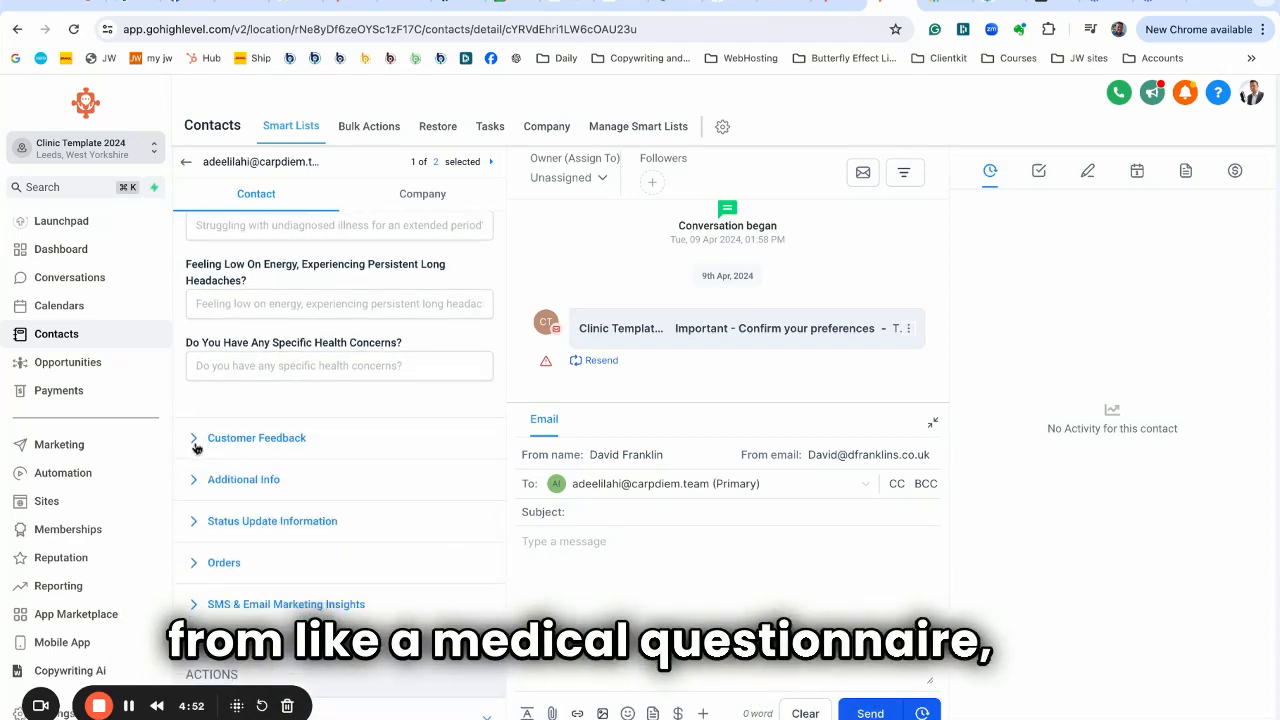
- Expand the contact's Customer Feedback section and review its feedback and Google review fields
{"action": "left_click", "coordinate": [196, 444]}
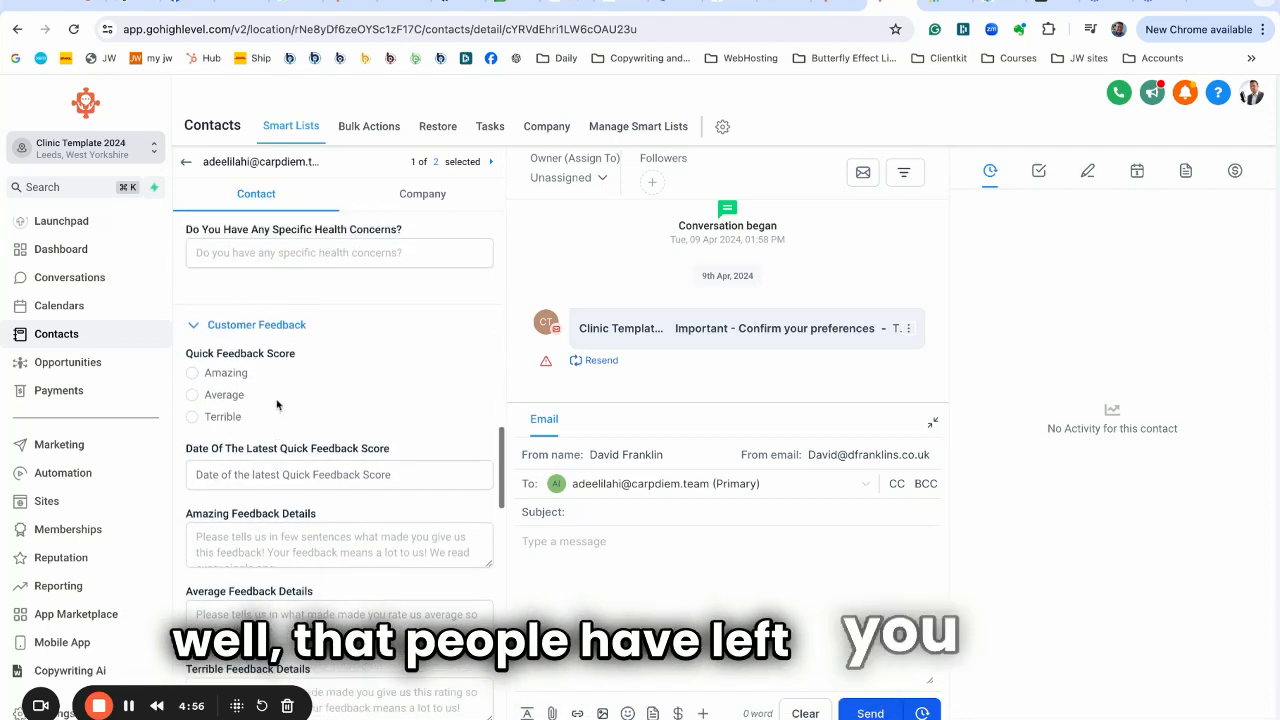
{"action": "scroll", "coordinate": [277, 404], "scroll_direction": "down", "scroll_amount": 8}
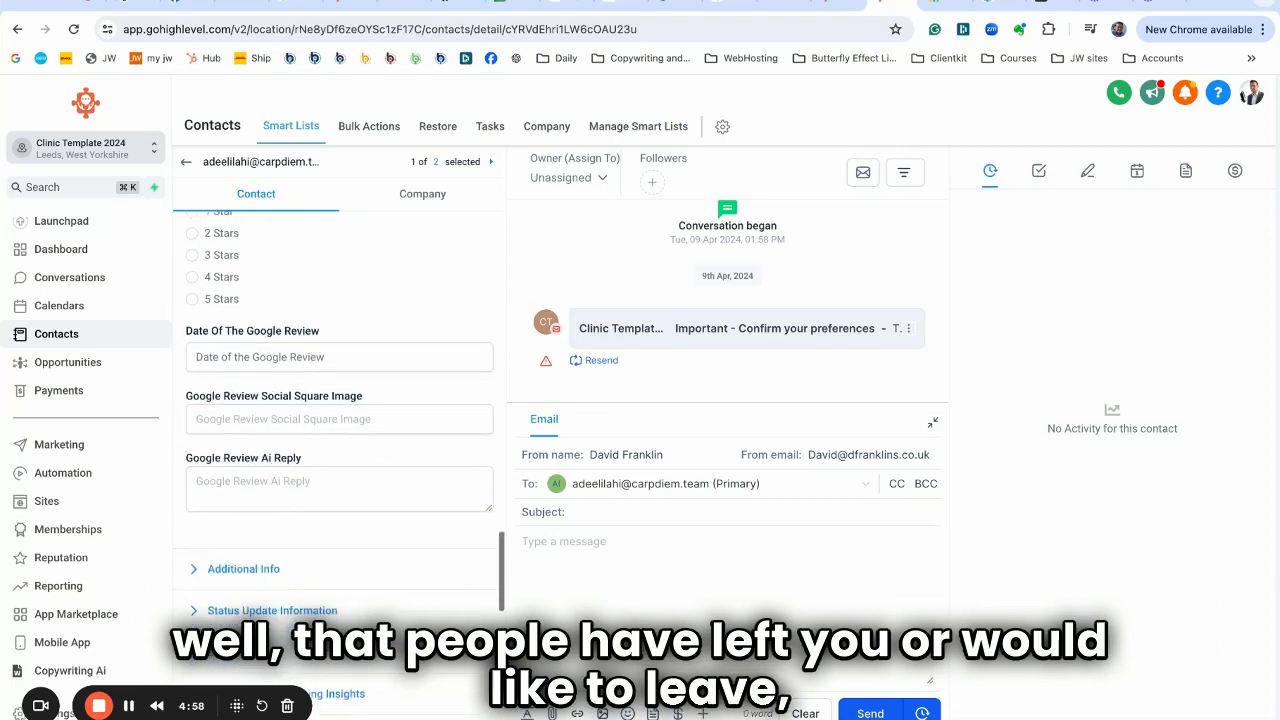
{"action": "scroll", "coordinate": [340, 420], "scroll_direction": "down", "scroll_amount": 3}
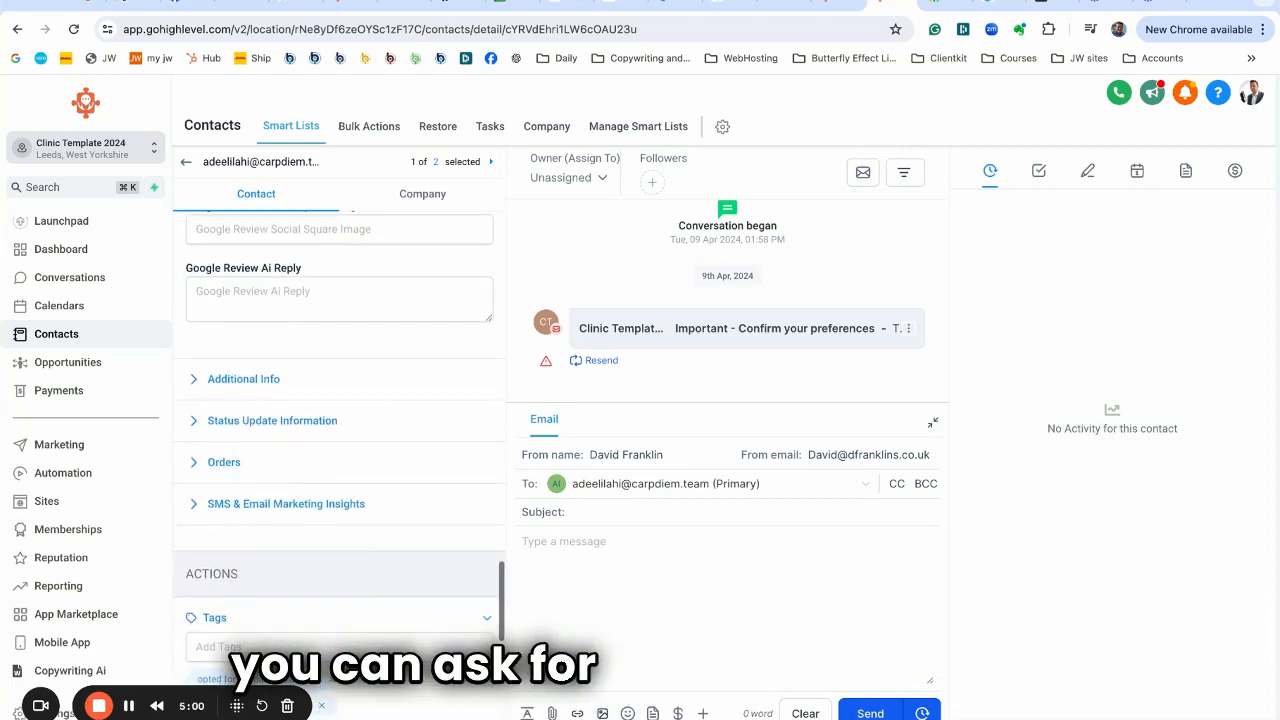
- Expand the contact's Additional Info section and examine its medical questions through to the end of the section
{"action": "left_click", "coordinate": [193, 378]}
{"action": "scroll", "coordinate": [237, 471], "scroll_direction": "down", "scroll_amount": 5}
{"action": "scroll", "coordinate": [240, 471], "scroll_direction": "down", "scroll_amount": 1}
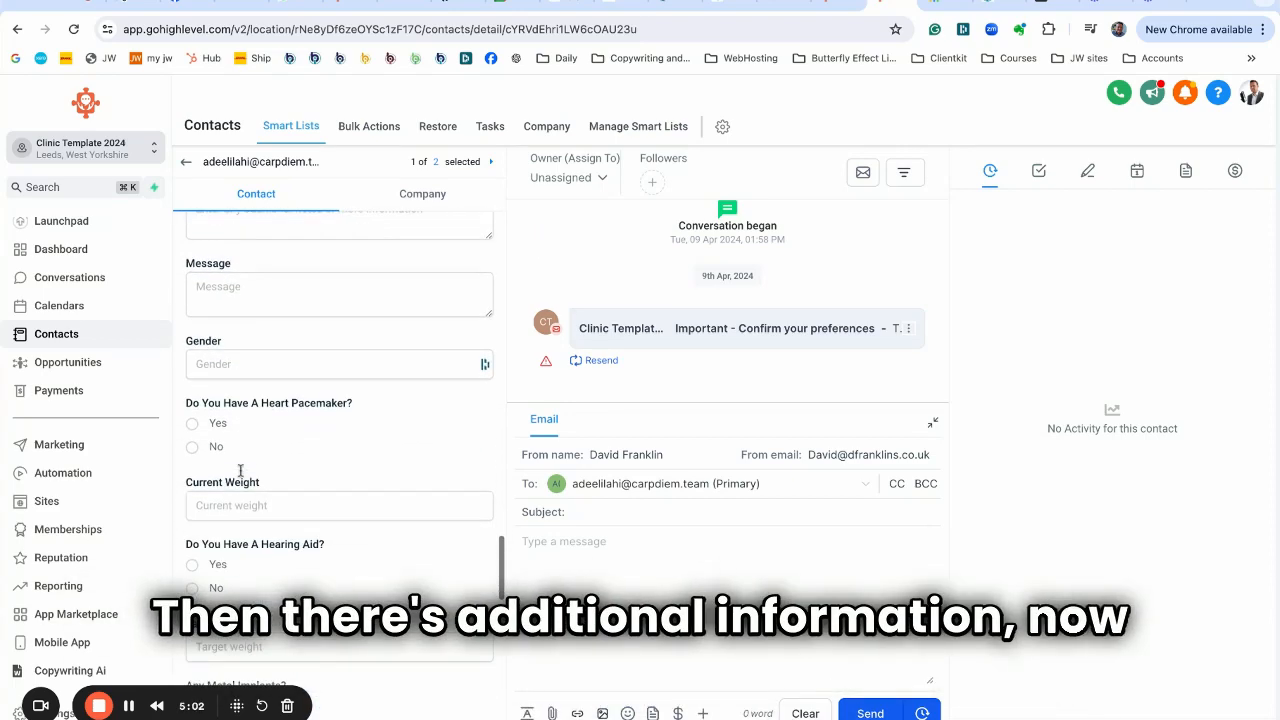
{"action": "scroll", "coordinate": [255, 437], "scroll_direction": "up", "scroll_amount": 1}
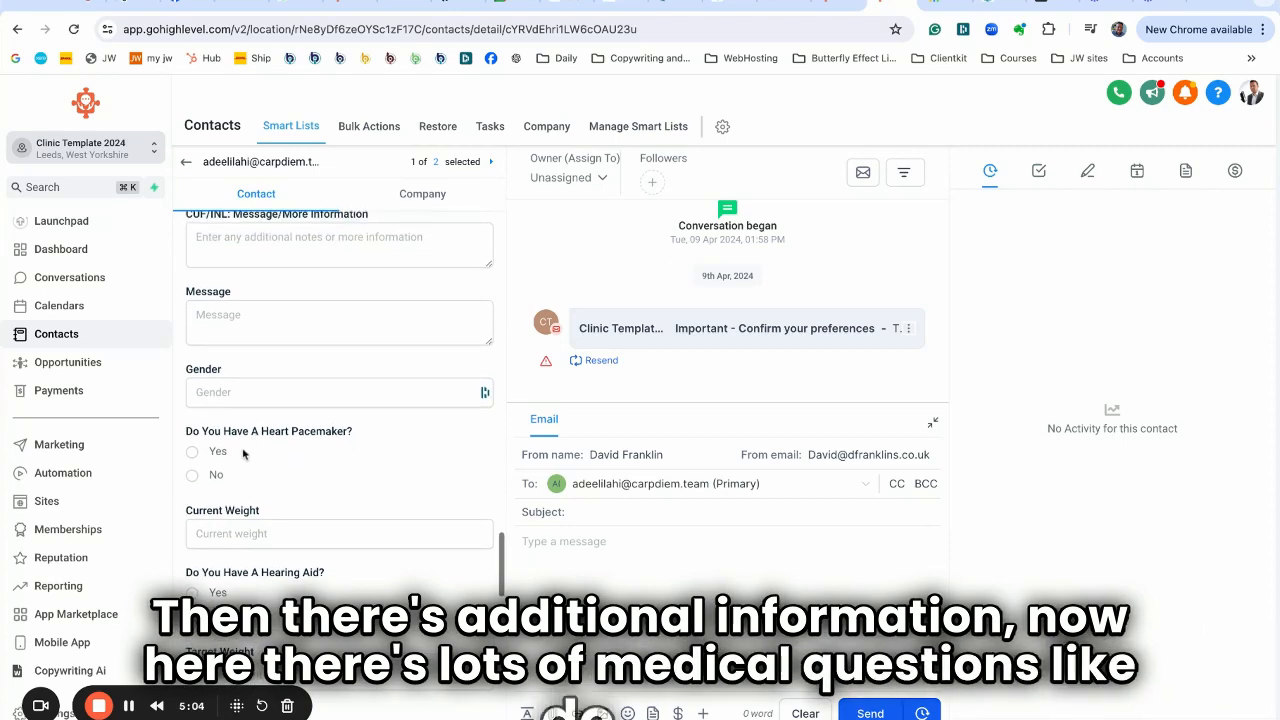
{"action": "scroll", "coordinate": [257, 430], "scroll_direction": "down", "scroll_amount": 2}
{"action": "scroll", "coordinate": [258, 430], "scroll_direction": "down", "scroll_amount": 5}
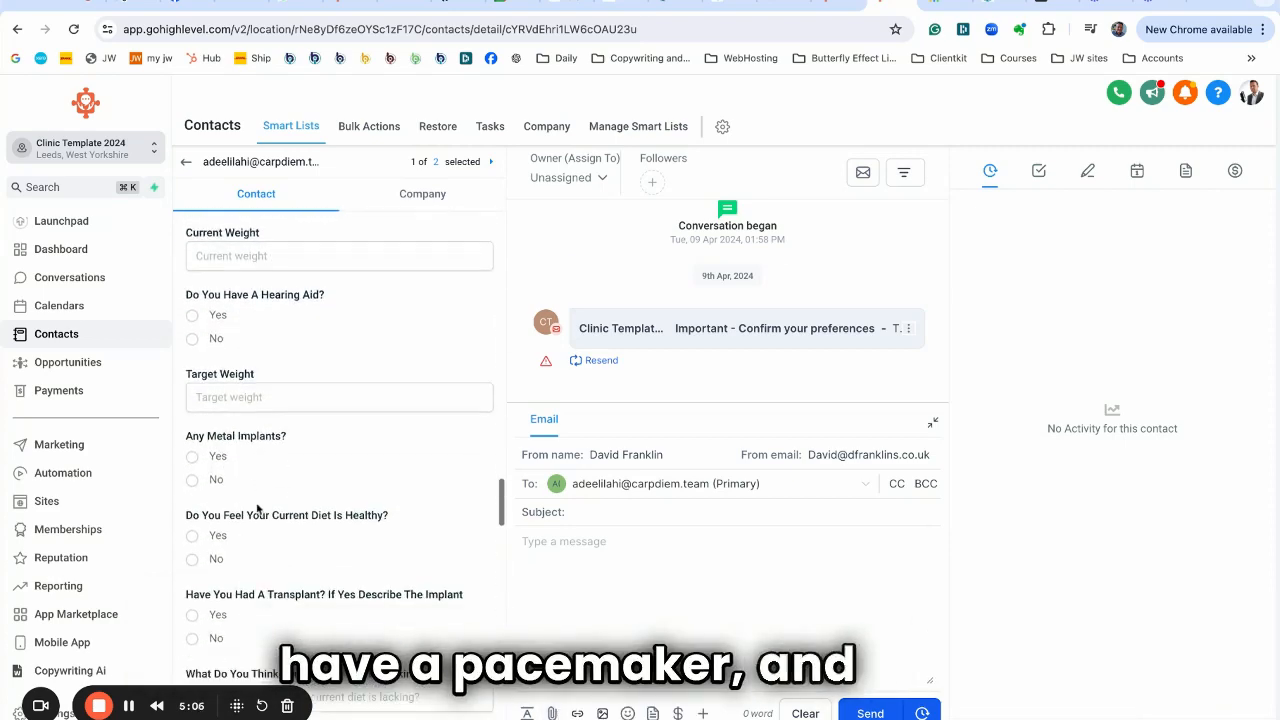
{"action": "scroll", "coordinate": [257, 509], "scroll_direction": "up", "scroll_amount": 10}
{"action": "scroll", "coordinate": [257, 509], "scroll_direction": "up", "scroll_amount": 15}
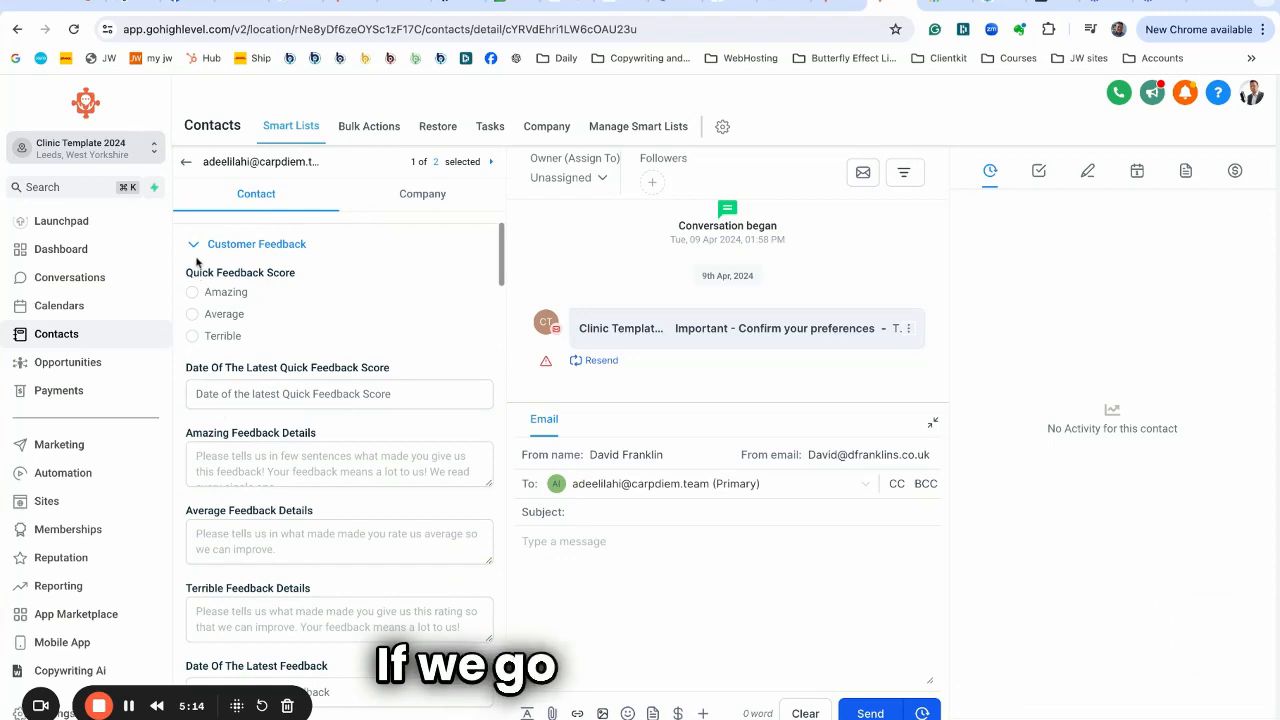
{"action": "scroll", "coordinate": [197, 262], "scroll_direction": "down", "scroll_amount": 10}
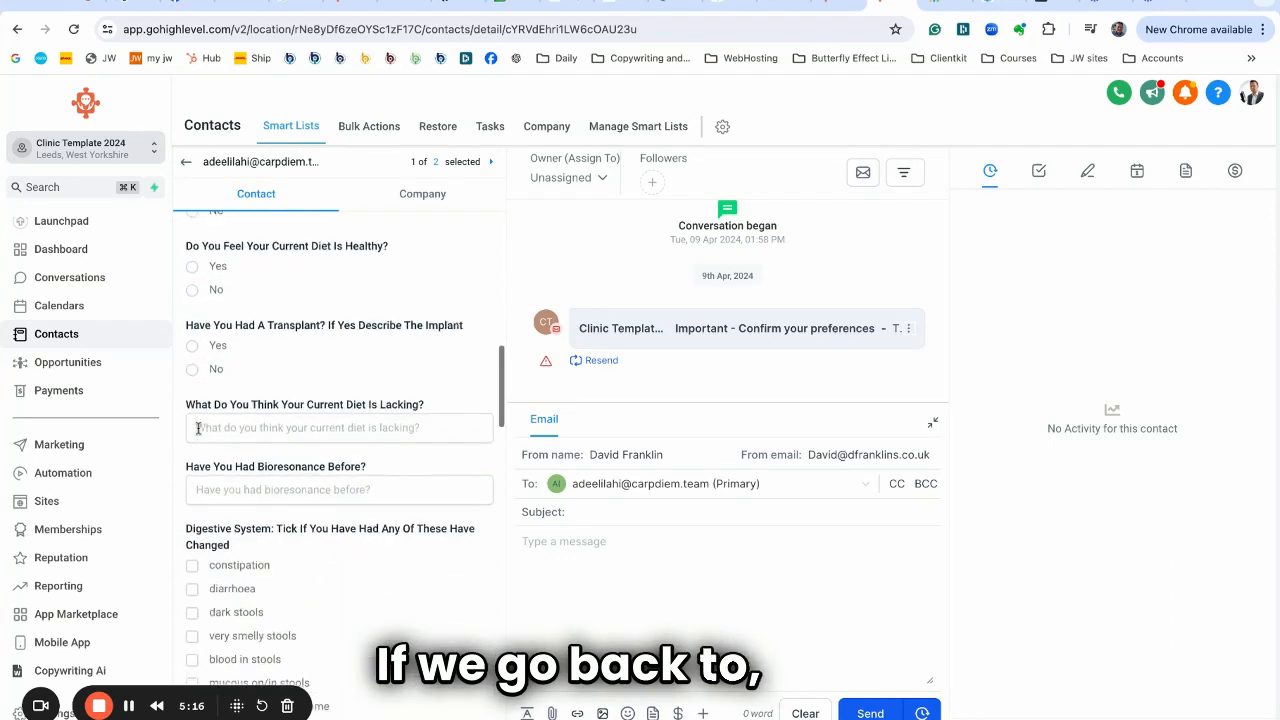
{"action": "scroll", "coordinate": [198, 428], "scroll_direction": "down", "scroll_amount": 20}
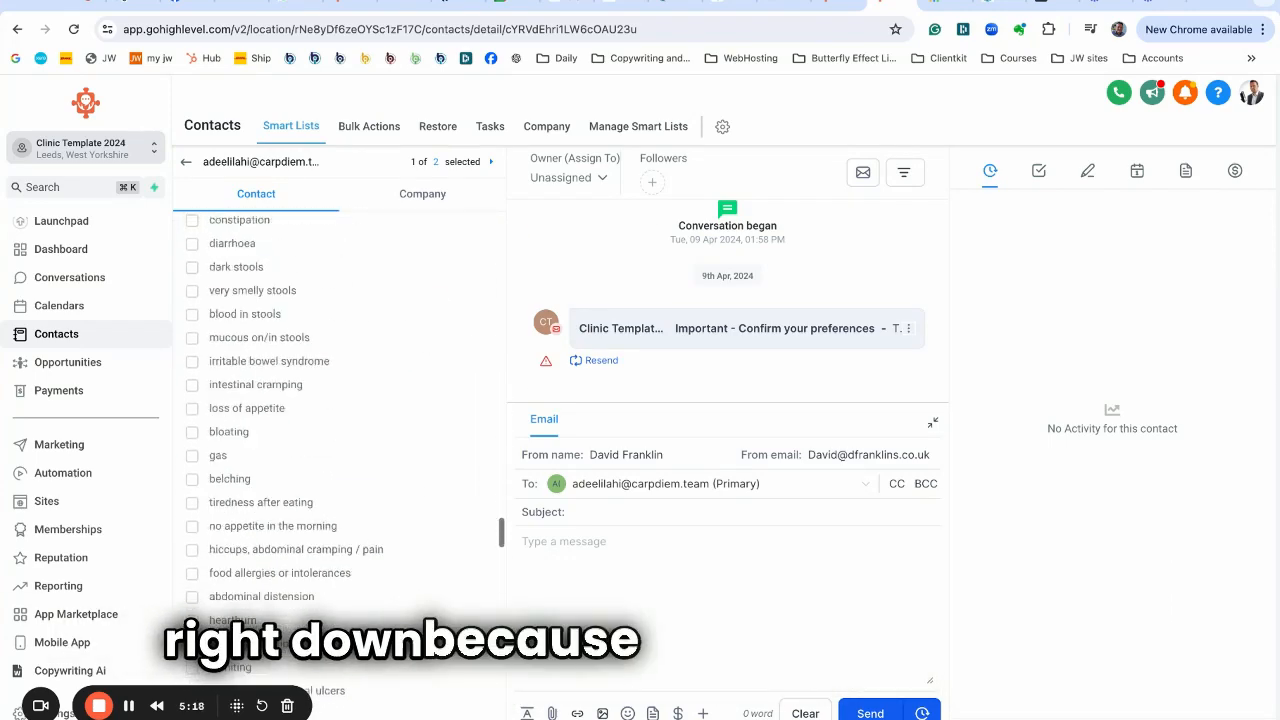
{"action": "scroll", "coordinate": [340, 430], "scroll_direction": "down", "scroll_amount": 20}
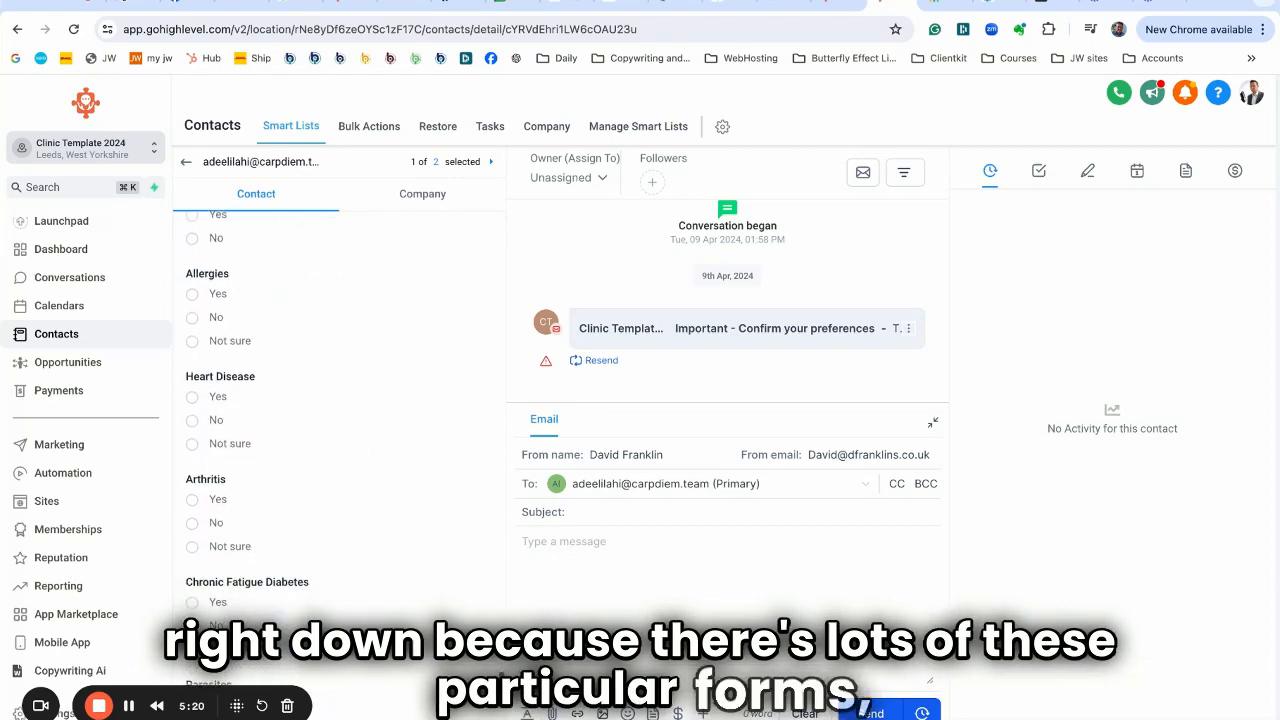
{"action": "scroll", "coordinate": [340, 430], "scroll_direction": "down", "scroll_amount": 5}
{"action": "scroll", "coordinate": [340, 430], "scroll_direction": "down", "scroll_amount": 5}
{"action": "scroll", "coordinate": [340, 430], "scroll_direction": "up", "scroll_amount": 10}
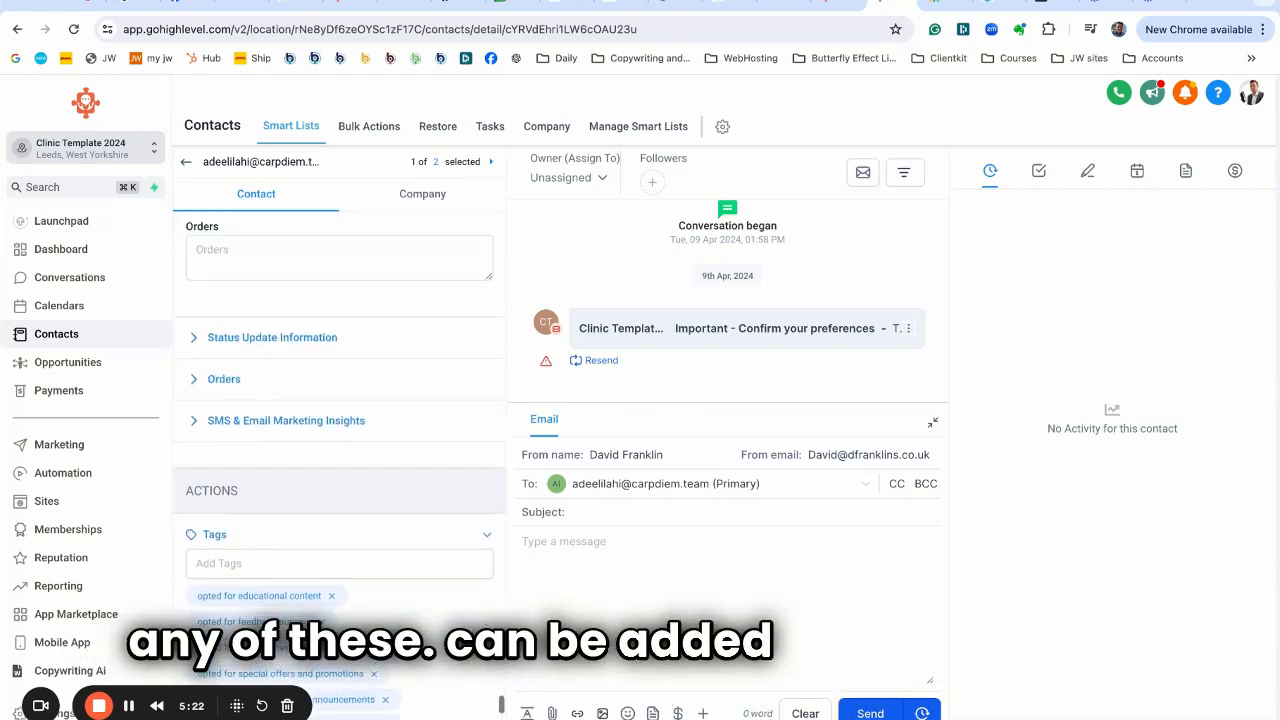
- Expand the contact's Status Update Information, Orders, and SMS & Email Marketing Insights sections and look through their fields
{"action": "scroll", "coordinate": [340, 430], "scroll_direction": "down", "scroll_amount": 5}
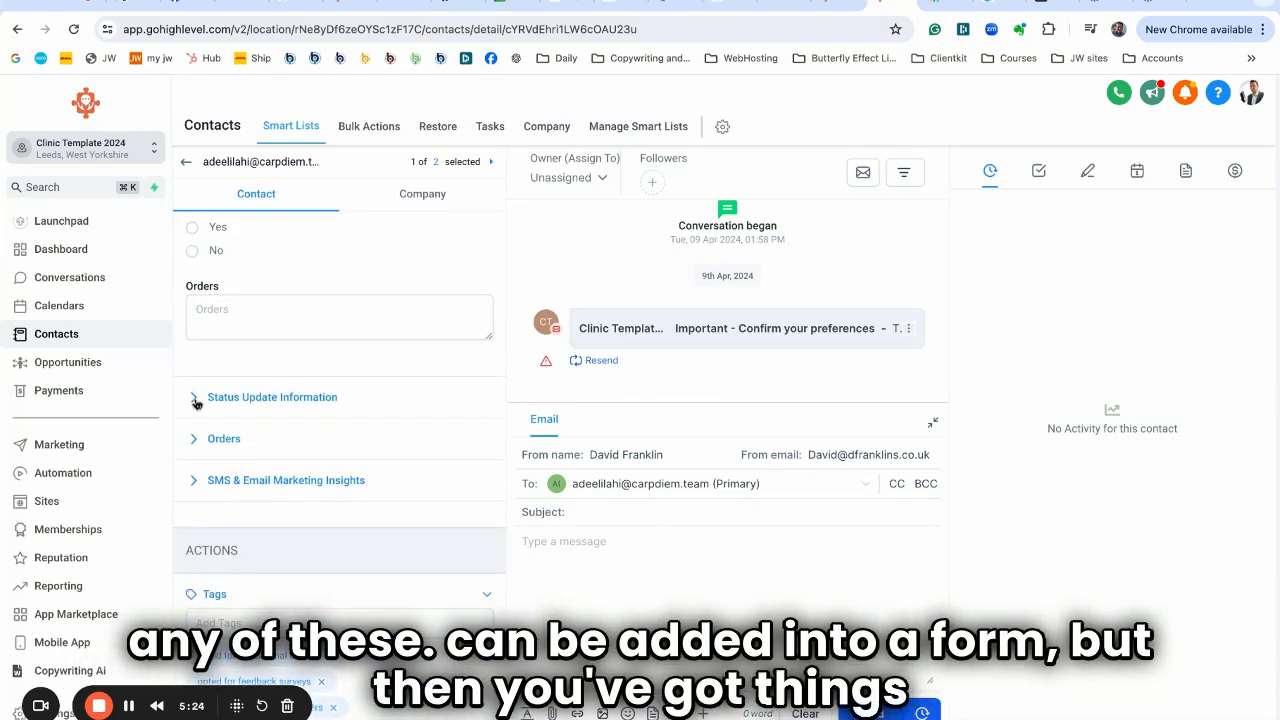
{"action": "left_click", "coordinate": [194, 394]}
{"action": "scroll", "coordinate": [197, 457], "scroll_direction": "down", "scroll_amount": 2}
{"action": "scroll", "coordinate": [197, 457], "scroll_direction": "down", "scroll_amount": 2}
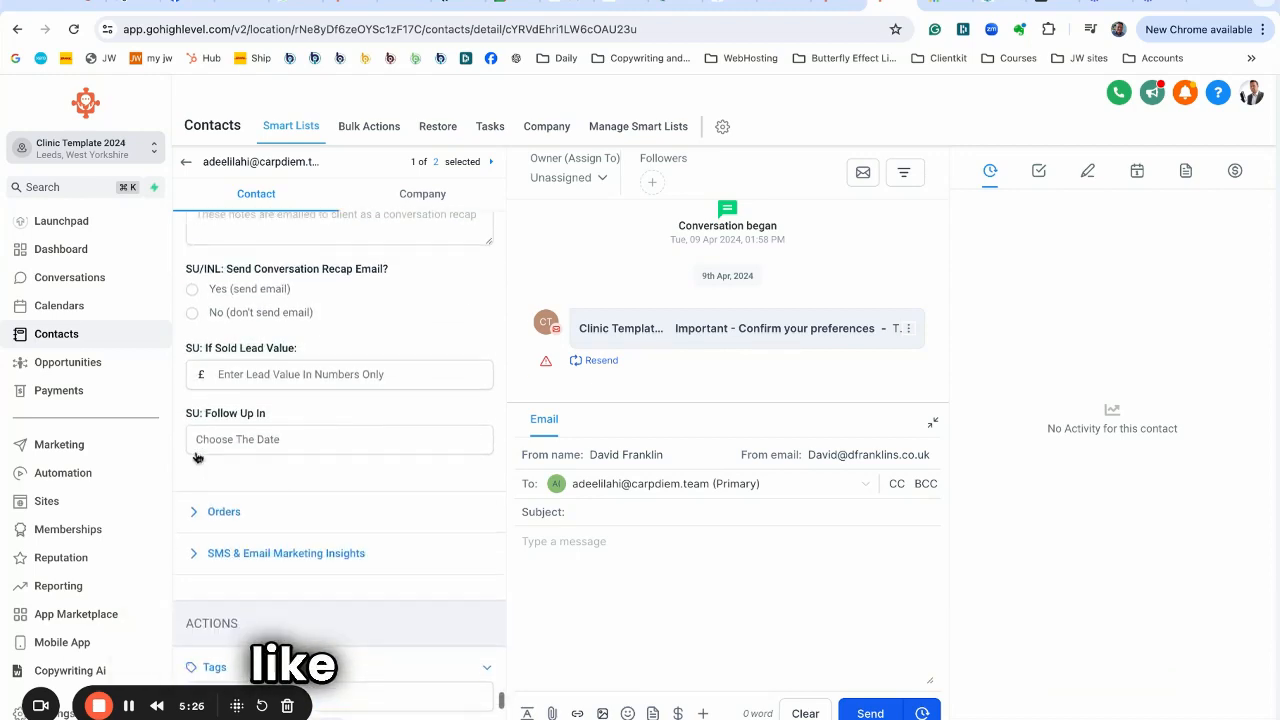
{"action": "left_click", "coordinate": [193, 511]}
{"action": "scroll", "coordinate": [189, 358], "scroll_direction": "down", "scroll_amount": 3}
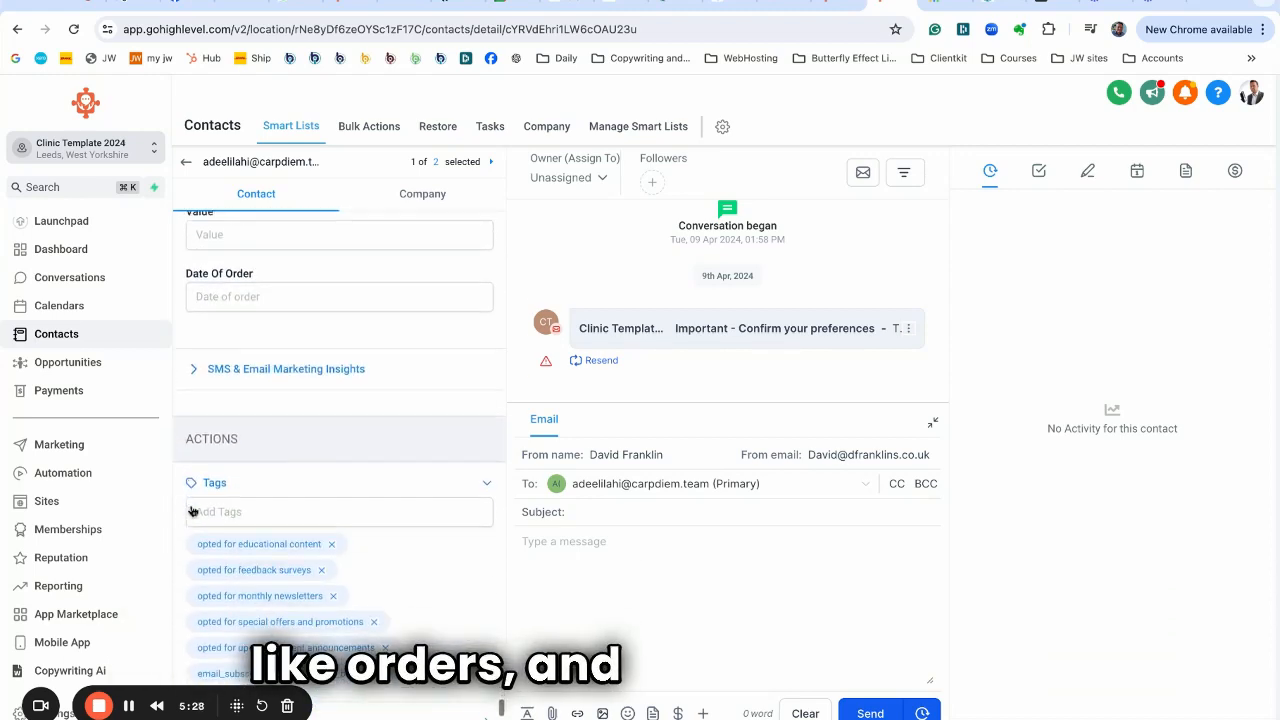
{"action": "left_click", "coordinate": [193, 358]}
{"action": "scroll", "coordinate": [250, 500], "scroll_direction": "down", "scroll_amount": 6}
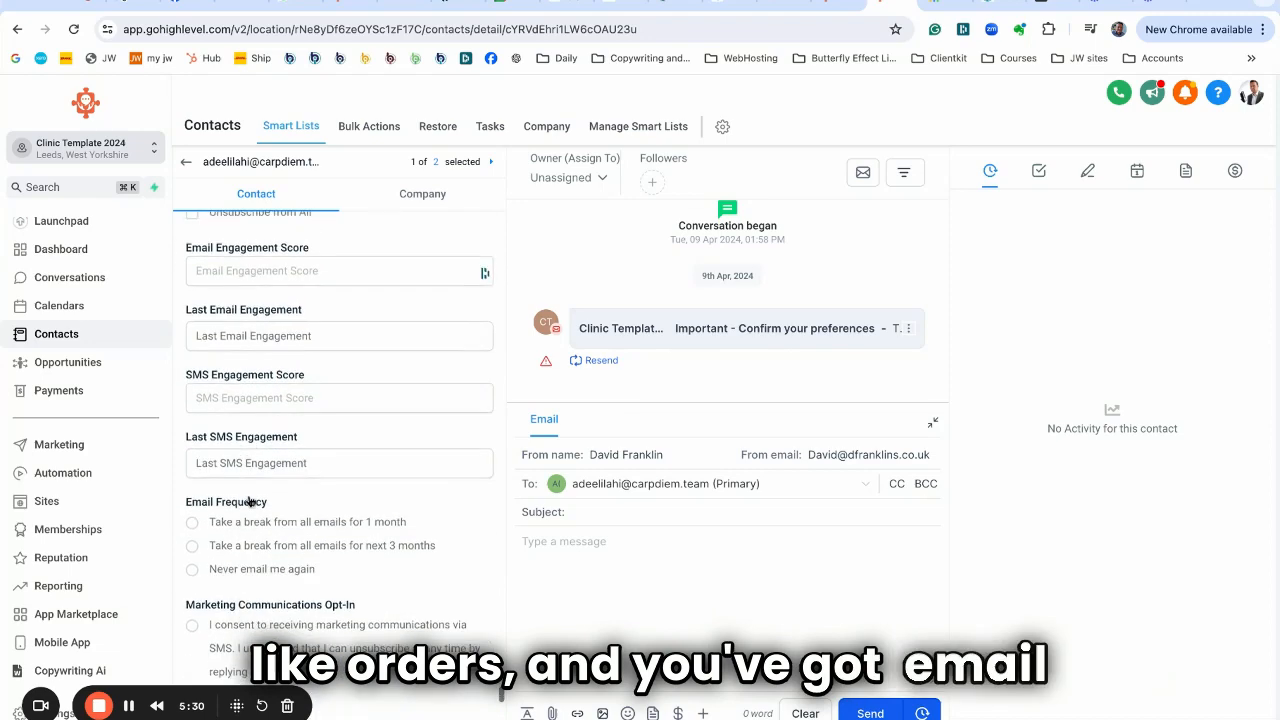
{"action": "scroll", "coordinate": [250, 500], "scroll_direction": "down", "scroll_amount": 3}
{"action": "scroll", "coordinate": [250, 500], "scroll_direction": "up", "scroll_amount": 7}
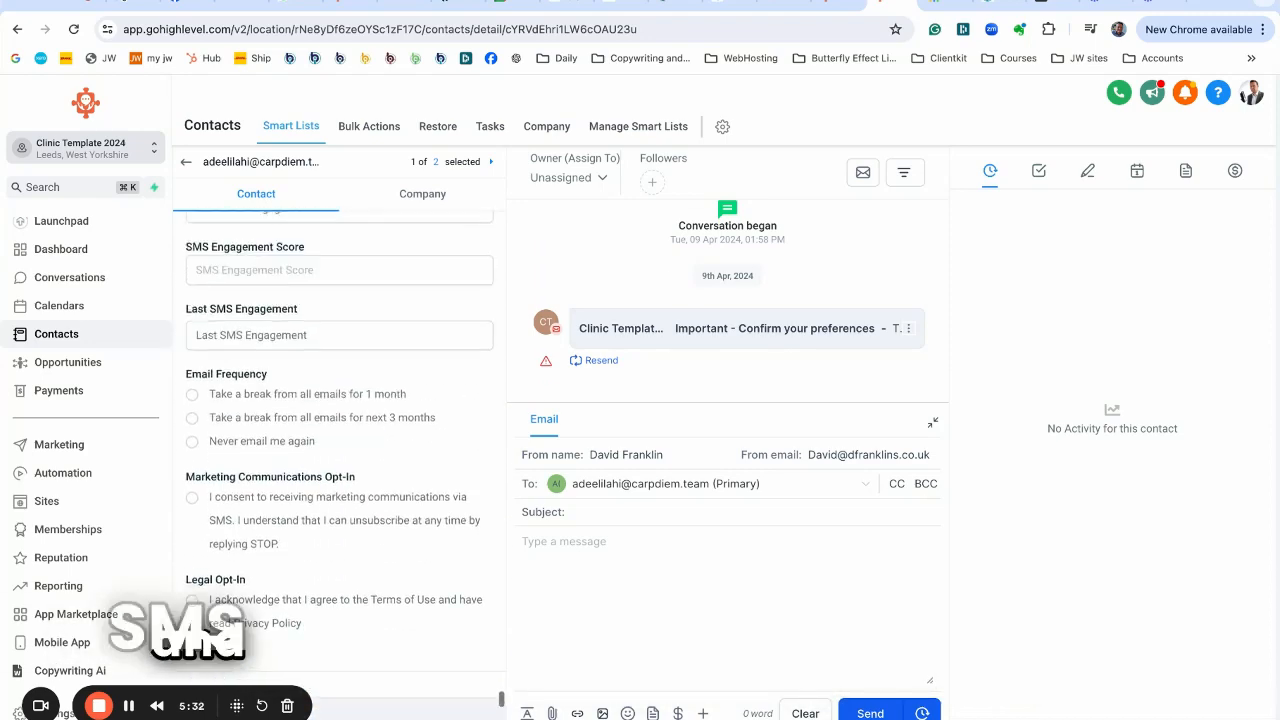
{"action": "scroll", "coordinate": [340, 450], "scroll_direction": "up", "scroll_amount": 5}
{"action": "scroll", "coordinate": [239, 380], "scroll_direction": "up", "scroll_amount": 15}
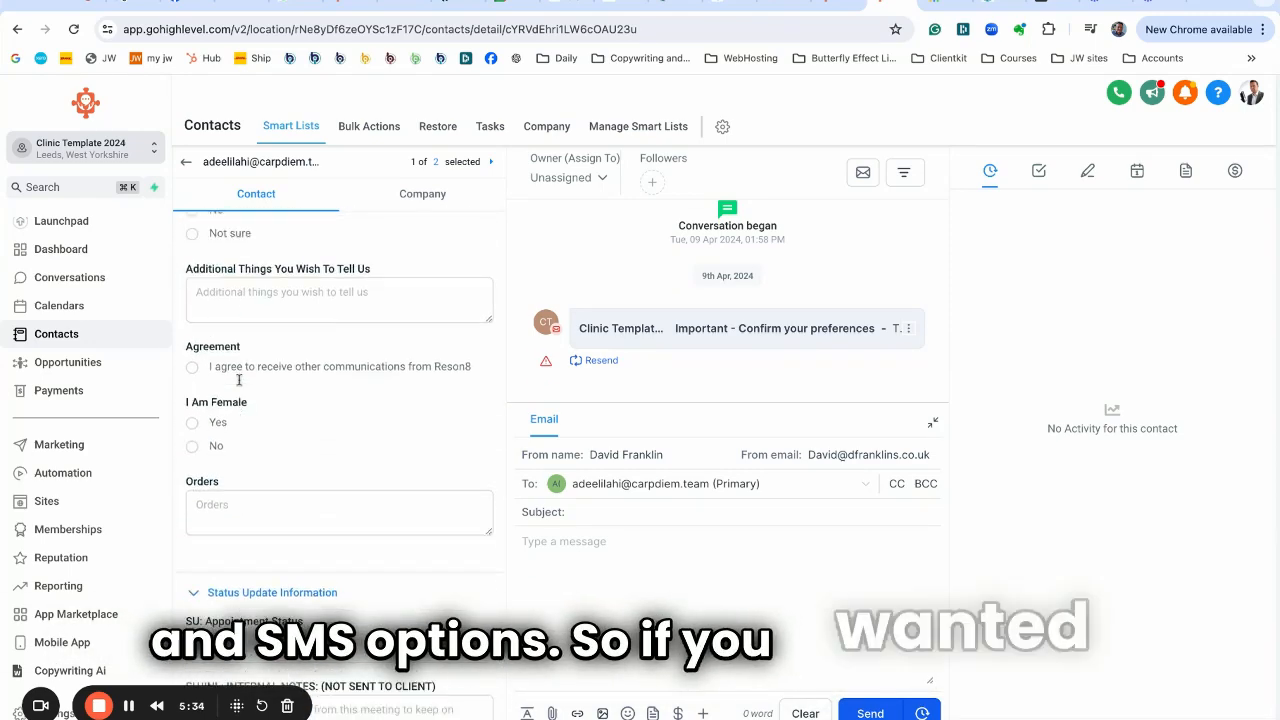
{"action": "scroll", "coordinate": [239, 380], "scroll_direction": "up", "scroll_amount": 20}
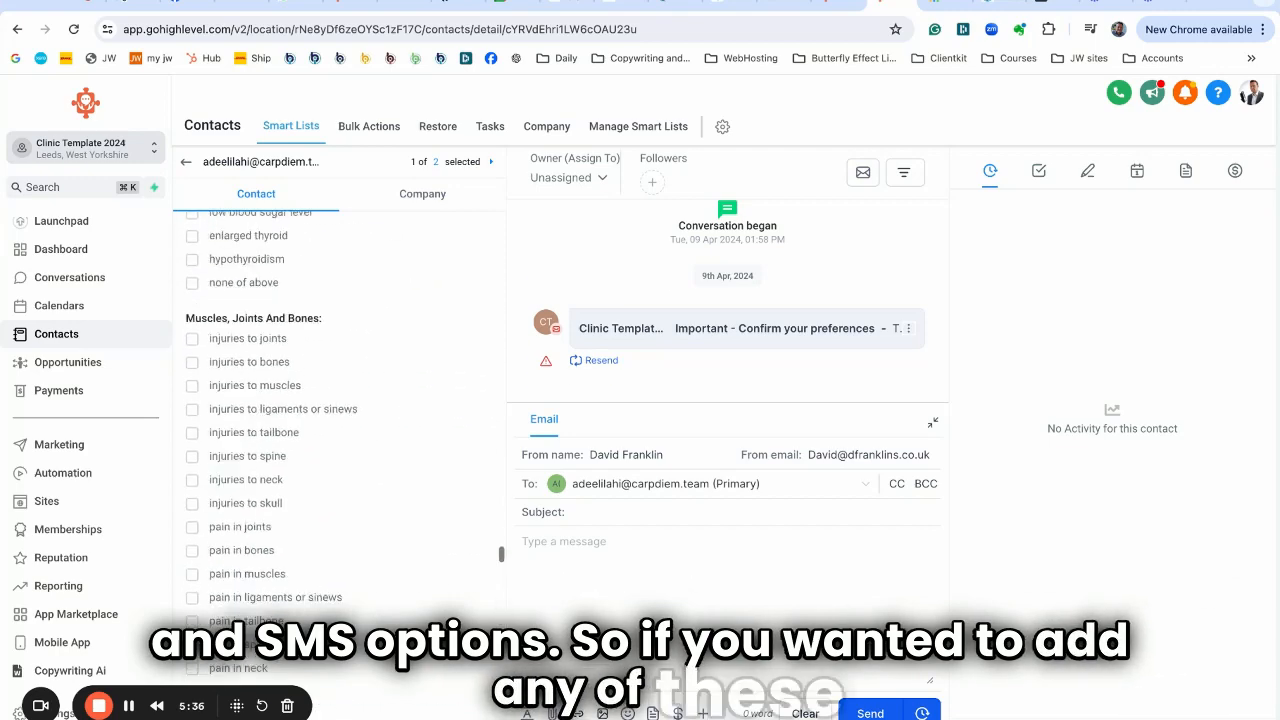
- Return to Test Form 1 and add the Quick Feedback Score custom field from Customer Feedback between First Name and Captcha
{"action": "left_click", "coordinate": [829, 5]}
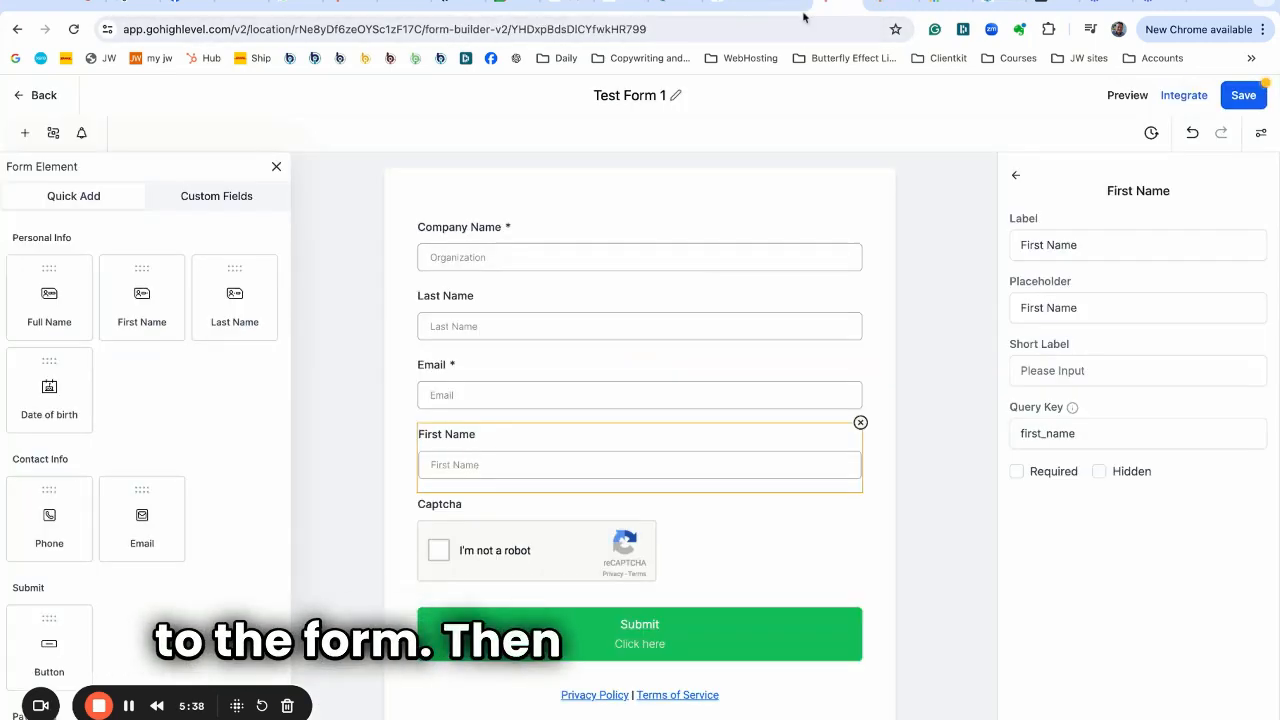
{"action": "left_click", "coordinate": [220, 200]}
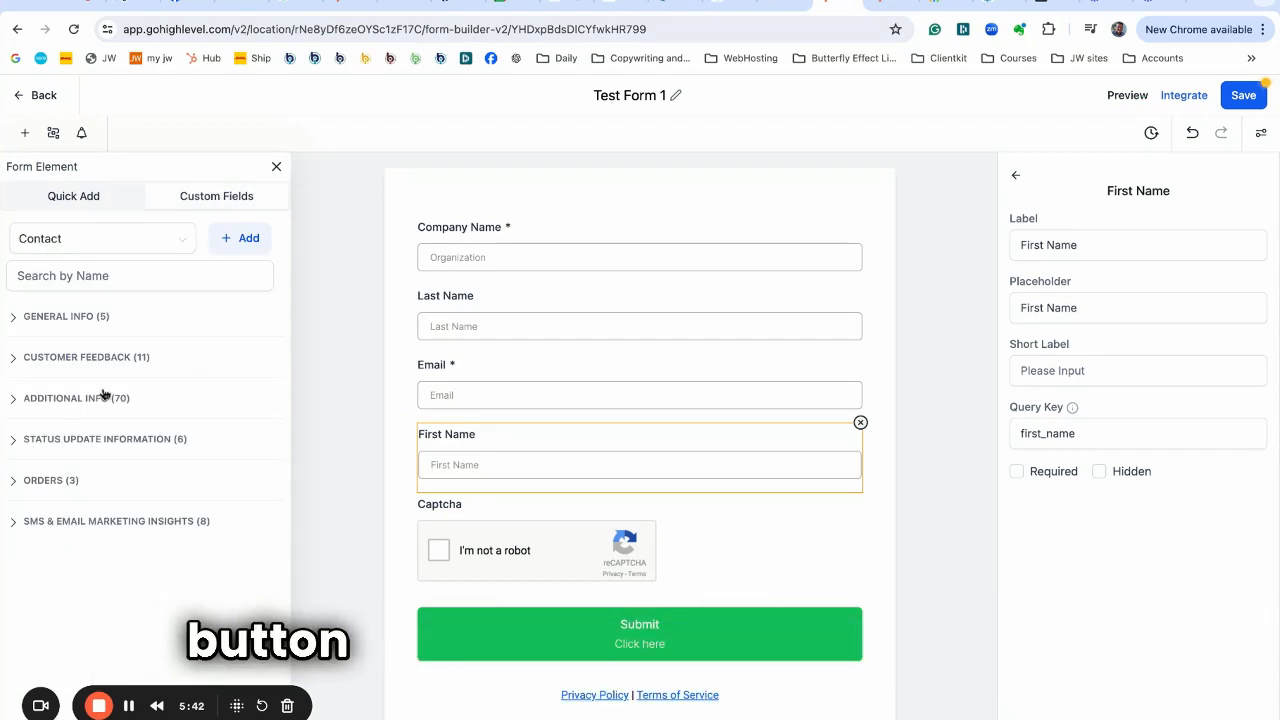
{"action": "left_click", "coordinate": [13, 362]}
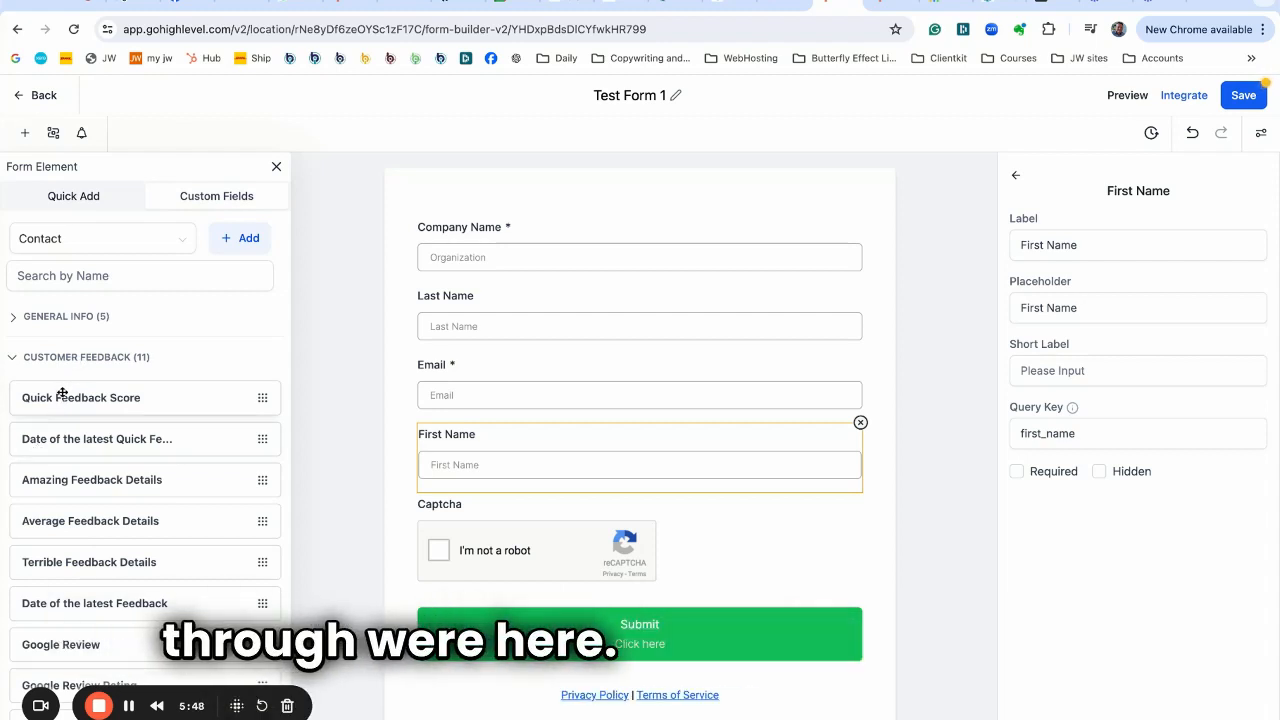
{"action": "left_click", "coordinate": [62, 397]}
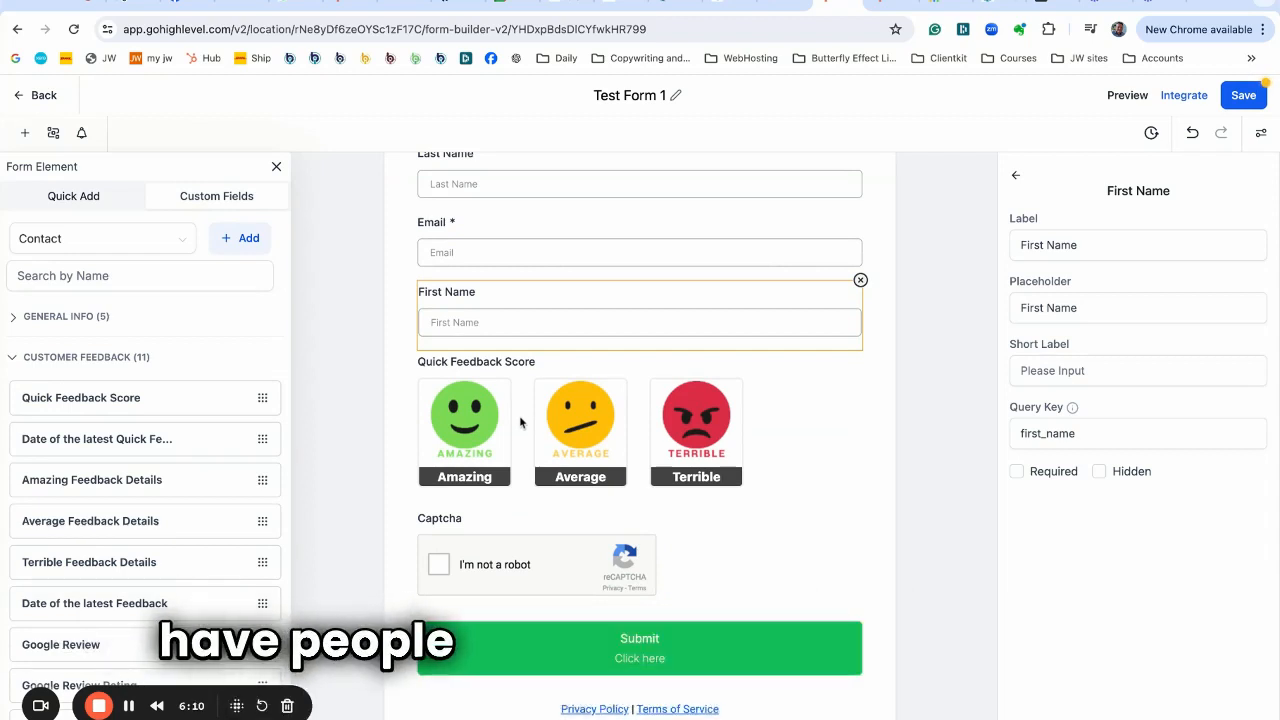
- Select the Quick Feedback Score field on the form and examine its label, placeholder and Required settings
{"action": "left_click", "coordinate": [520, 423]}
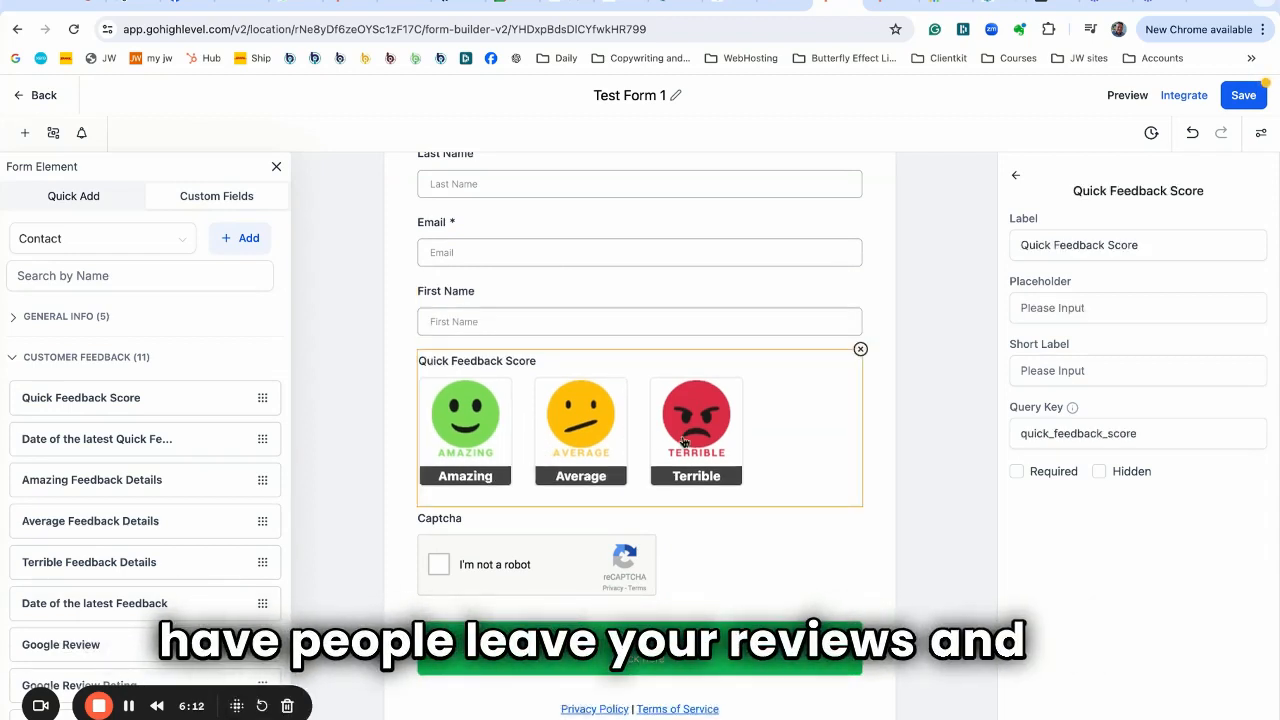
{"action": "scroll", "coordinate": [788, 433], "scroll_direction": "up", "scroll_amount": 1}
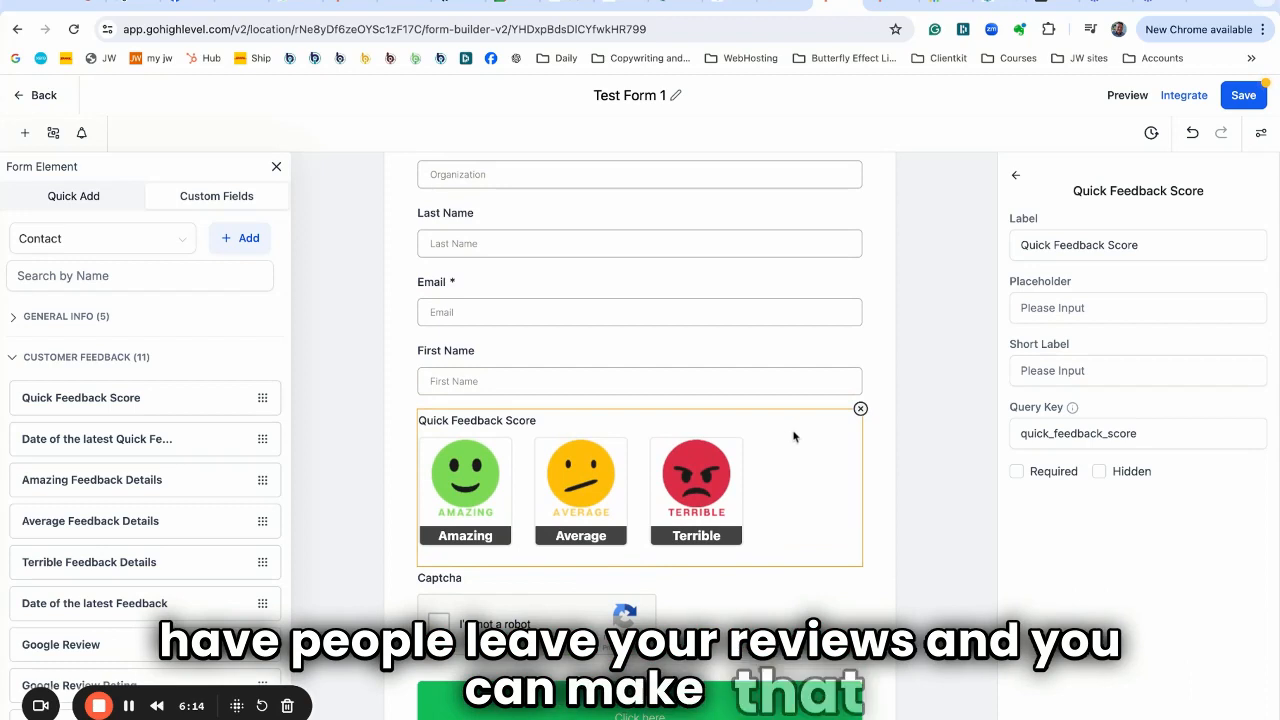
{"action": "scroll", "coordinate": [829, 463], "scroll_direction": "down", "scroll_amount": 2}
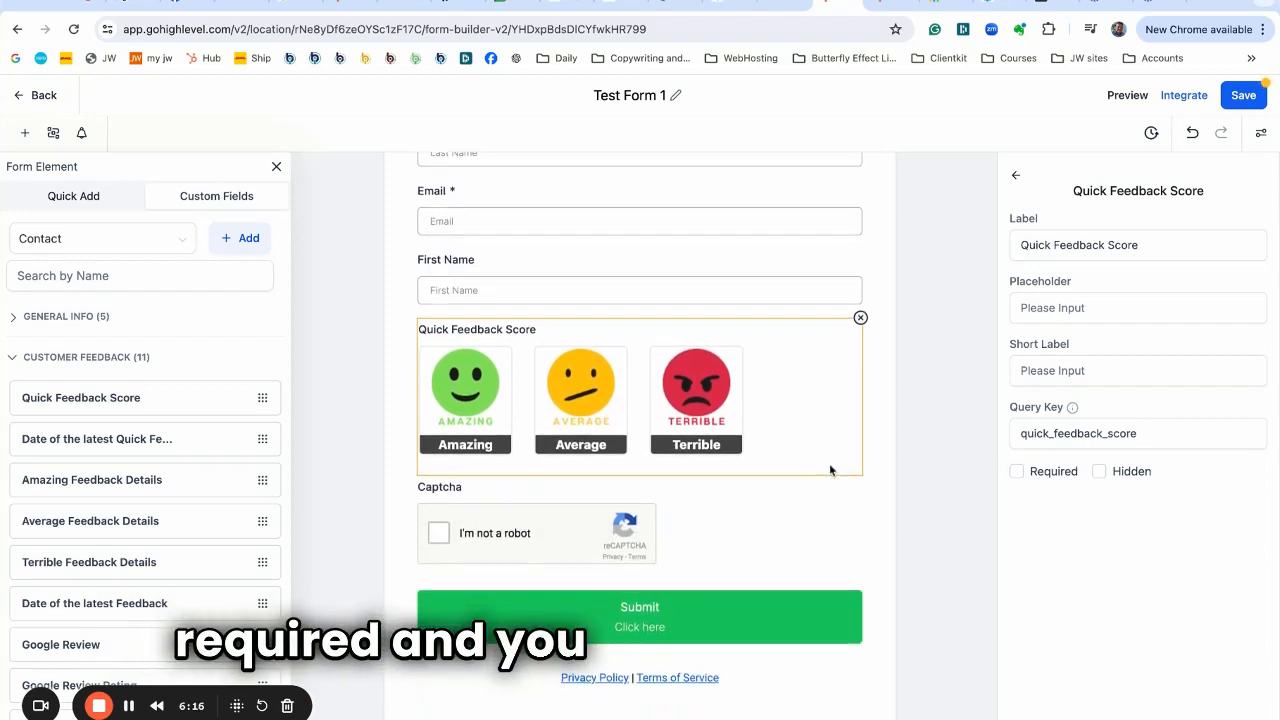
{"action": "scroll", "coordinate": [791, 437], "scroll_direction": "up", "scroll_amount": 1}
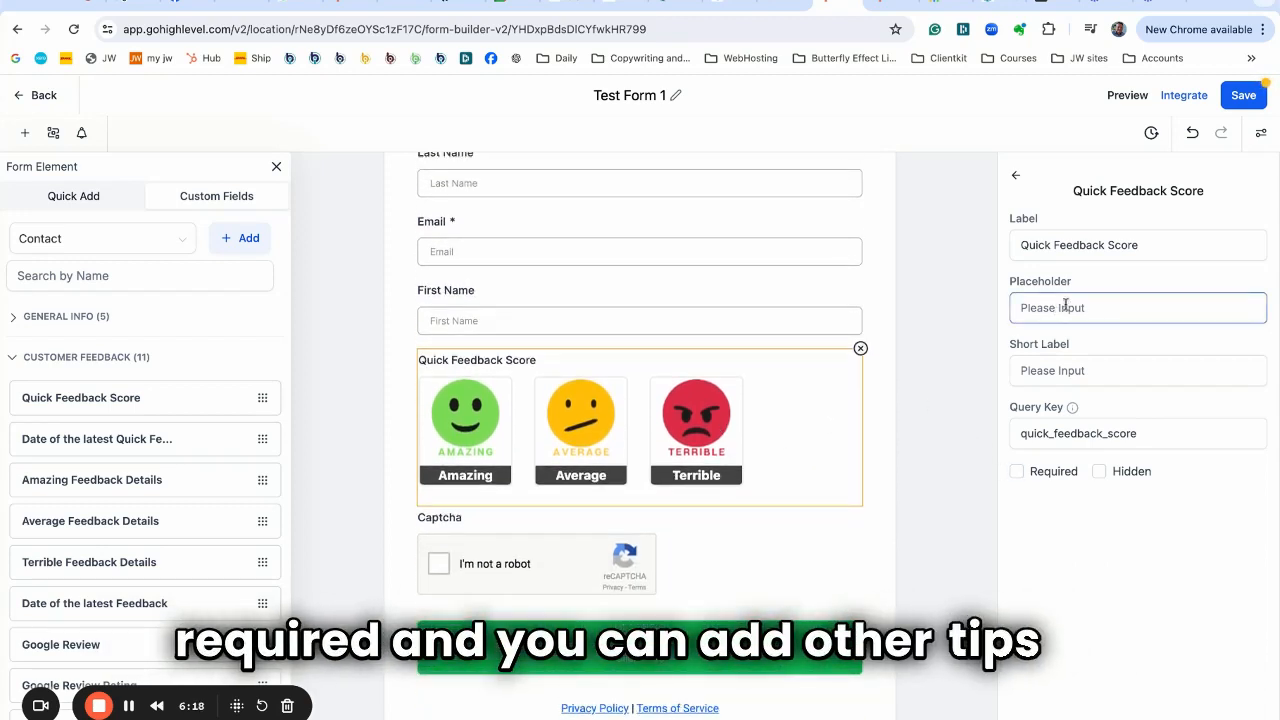
{"action": "scroll", "coordinate": [833, 464], "scroll_direction": "down", "scroll_amount": 1}
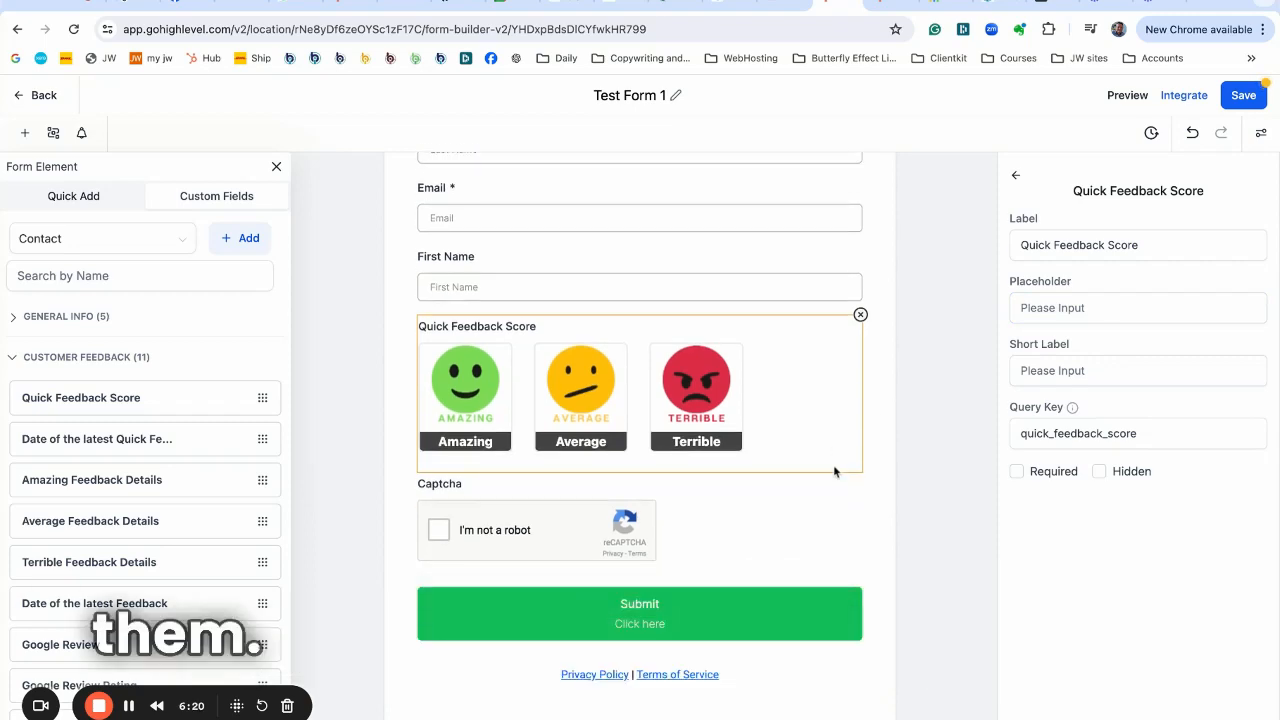
- Browse the remaining Customer Feedback custom fields and expand the Additional Info group to view its available fields
{"action": "scroll", "coordinate": [833, 464], "scroll_direction": "up", "scroll_amount": 2}
{"action": "scroll", "coordinate": [835, 471], "scroll_direction": "up", "scroll_amount": 1}
{"action": "scroll", "coordinate": [182, 549], "scroll_direction": "down", "scroll_amount": 4}
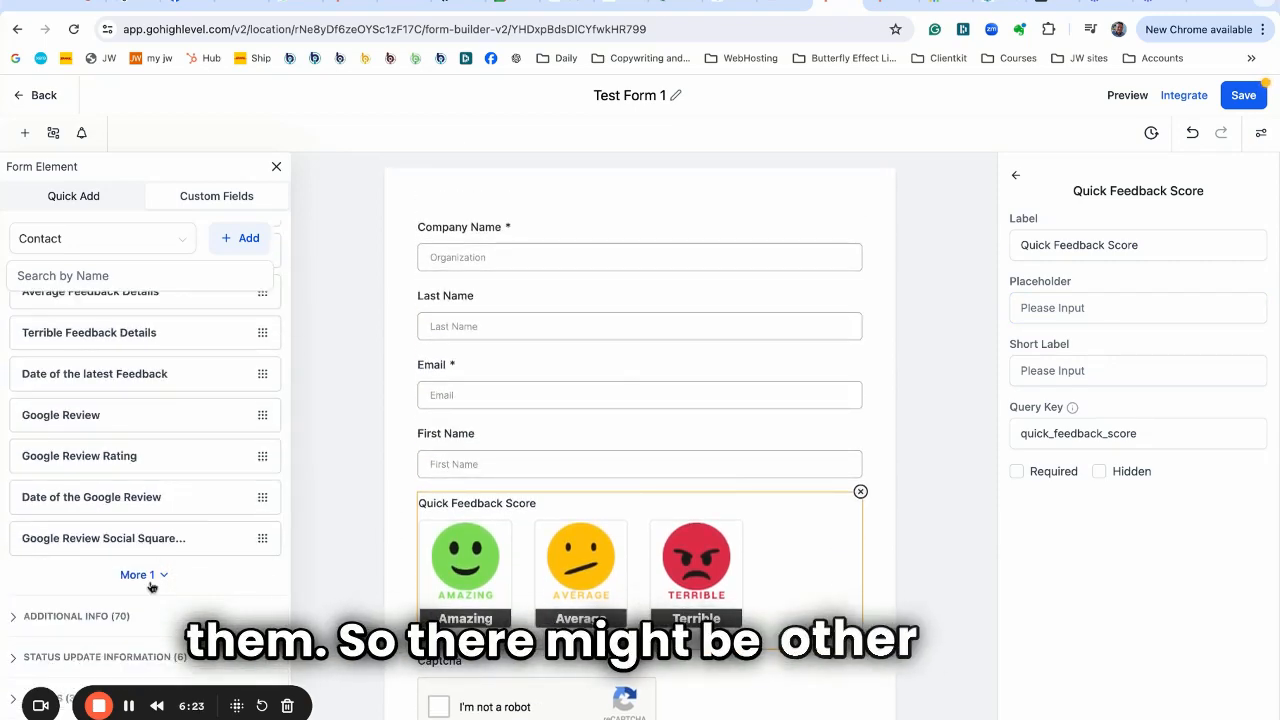
{"action": "left_click", "coordinate": [15, 618]}
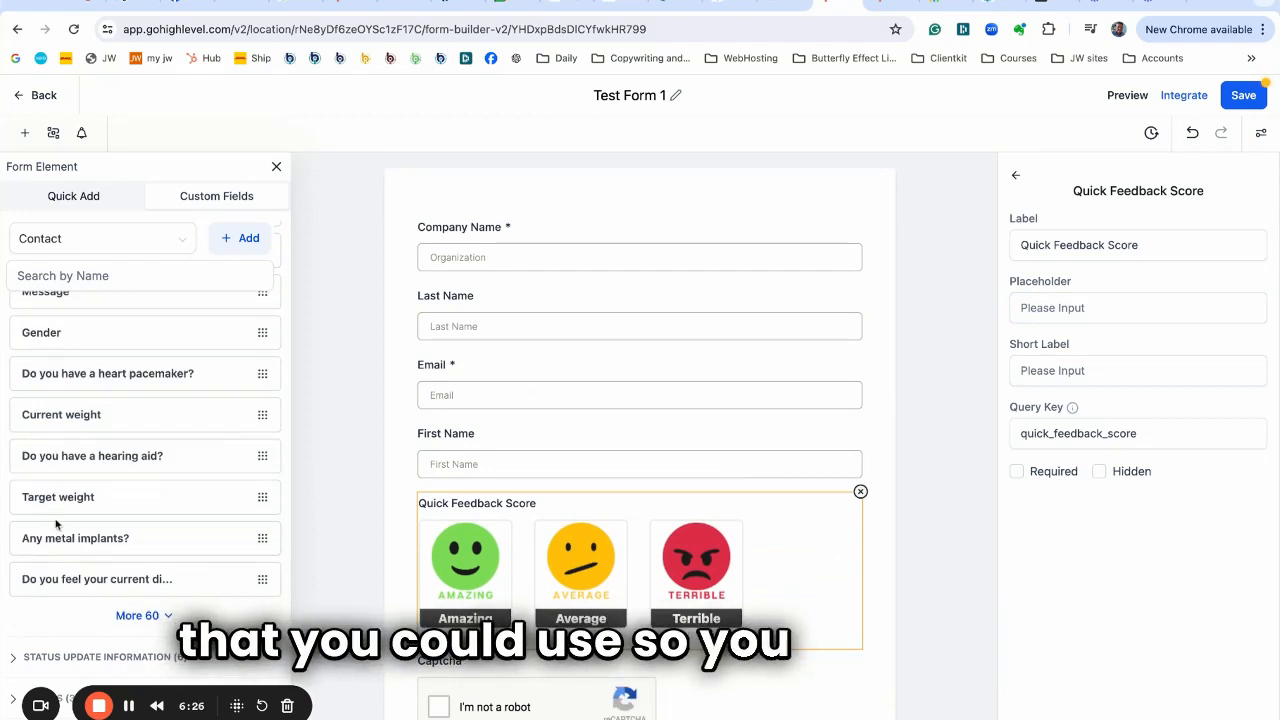
- Add the "Any metal implants?" custom field to the form between Quick Feedback Score and Captcha
{"action": "scroll", "coordinate": [415, 452], "scroll_direction": "down", "scroll_amount": 2}
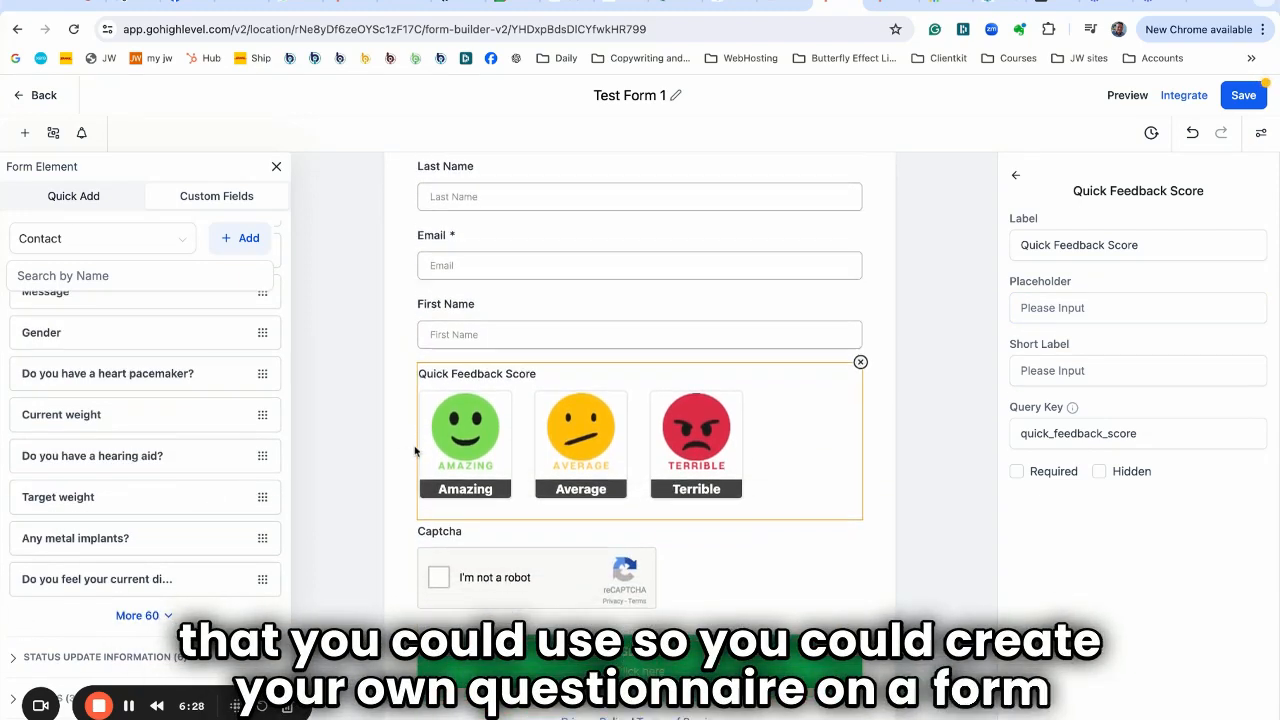
{"action": "scroll", "coordinate": [415, 452], "scroll_direction": "down", "scroll_amount": 1}
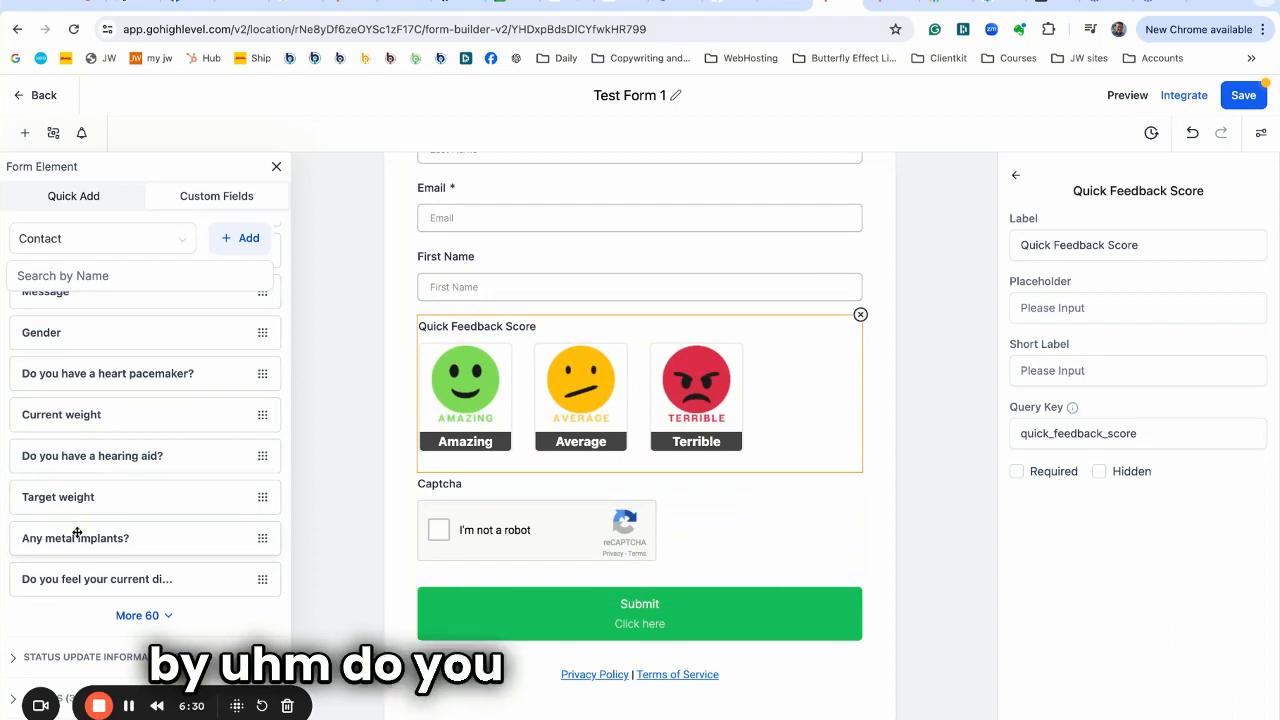
{"action": "left_click_drag", "start_coordinate": [77, 537], "coordinate": [514, 514]}
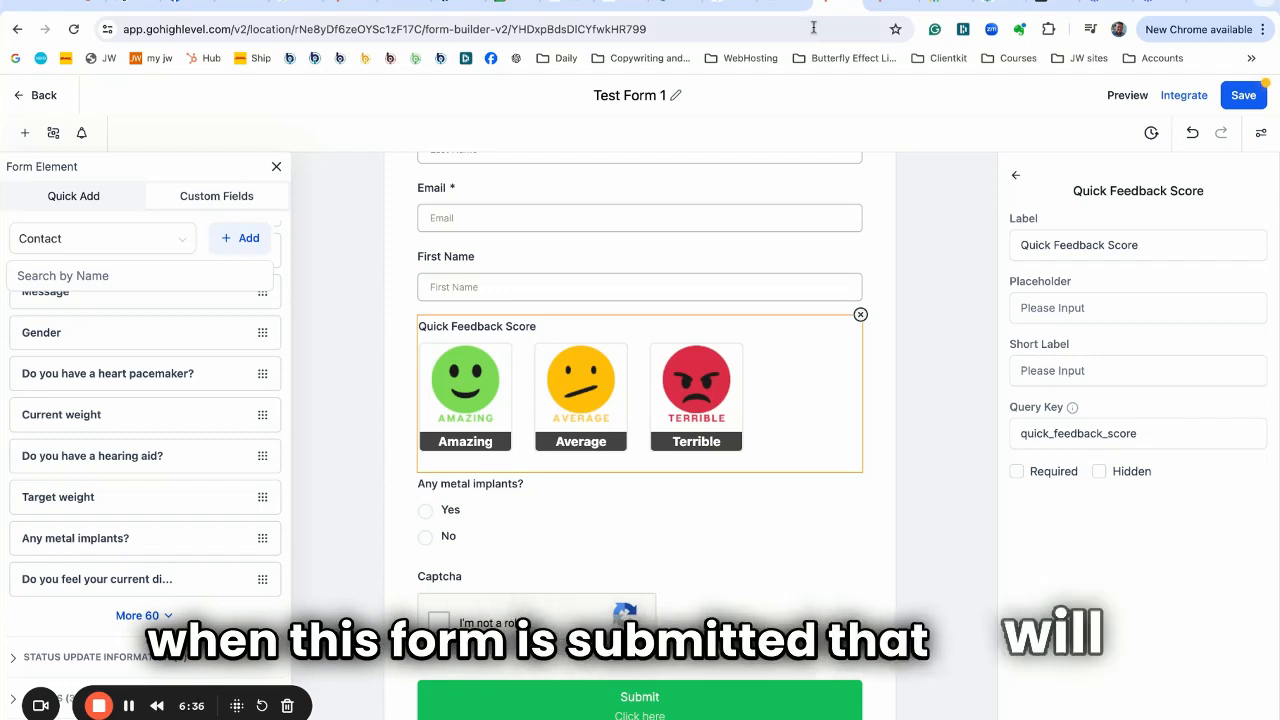
- Switch to the contact record and look through its Skin, Mental / Emotional / Nervous System and Head checkbox fields
{"action": "left_click", "coordinate": [884, 4]}
{"action": "scroll", "coordinate": [253, 458], "scroll_direction": "up", "scroll_amount": 10}
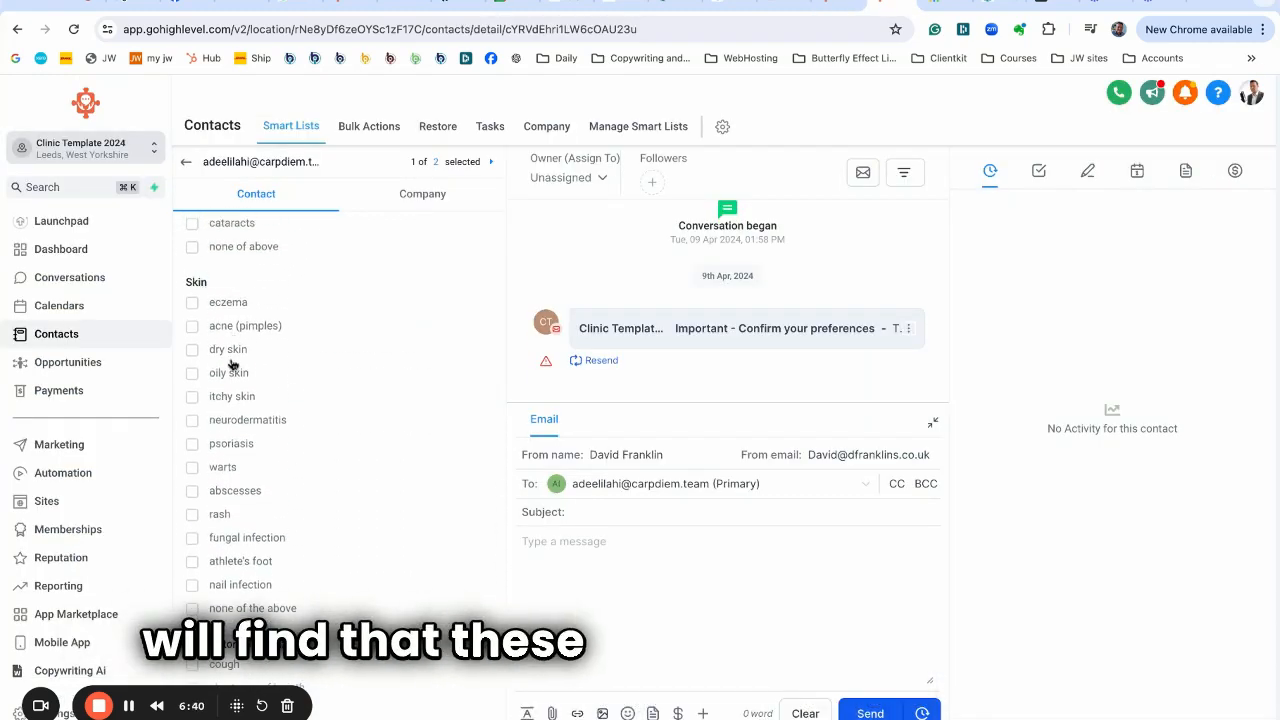
{"action": "scroll", "coordinate": [231, 364], "scroll_direction": "up", "scroll_amount": 15}
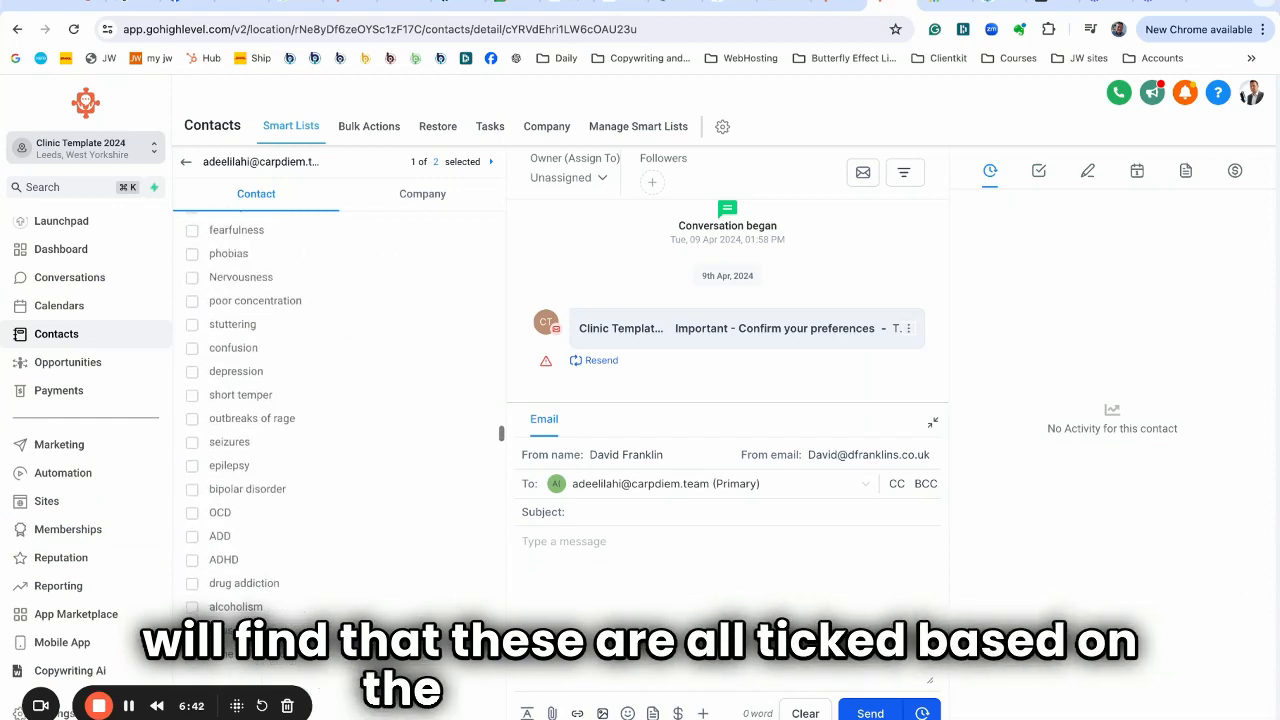
{"action": "scroll", "coordinate": [232, 283], "scroll_direction": "up", "scroll_amount": 6}
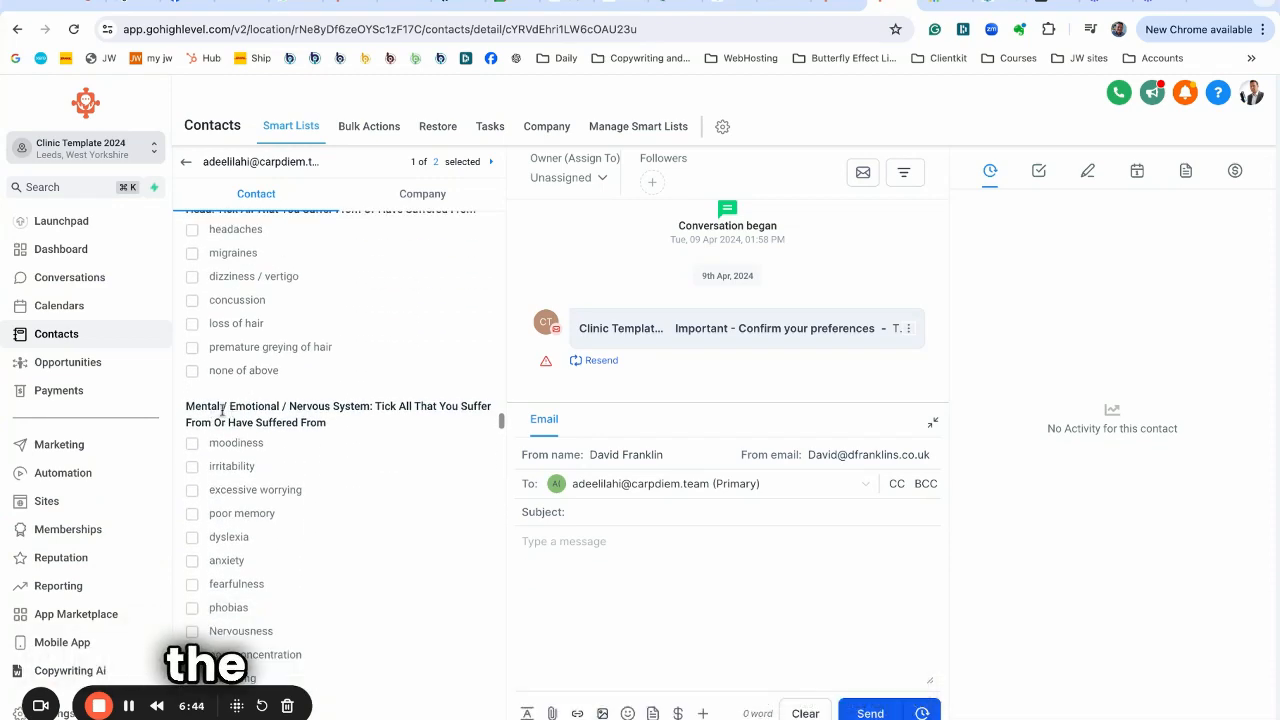
- Return to Test Form 1 and collapse the Additional Info group of custom fields
{"action": "left_click", "coordinate": [835, 7]}
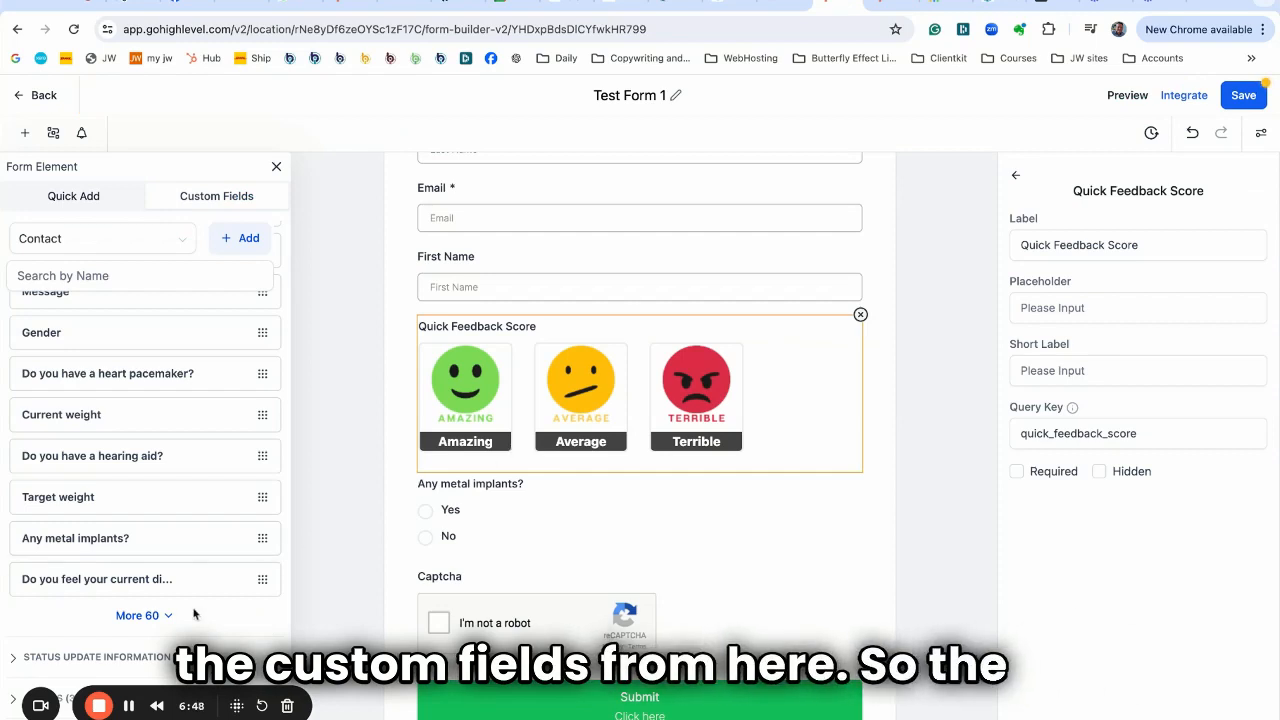
{"action": "scroll", "coordinate": [29, 407], "scroll_direction": "up", "scroll_amount": 3}
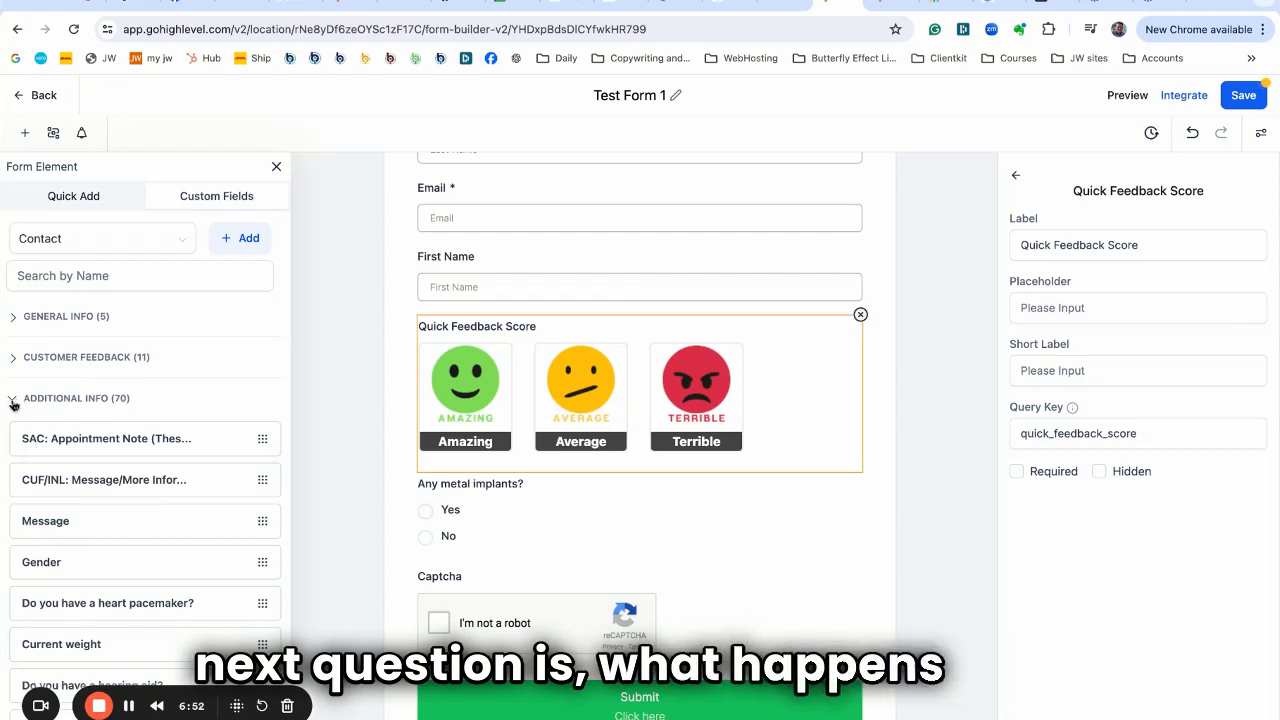
{"action": "left_click", "coordinate": [13, 401]}
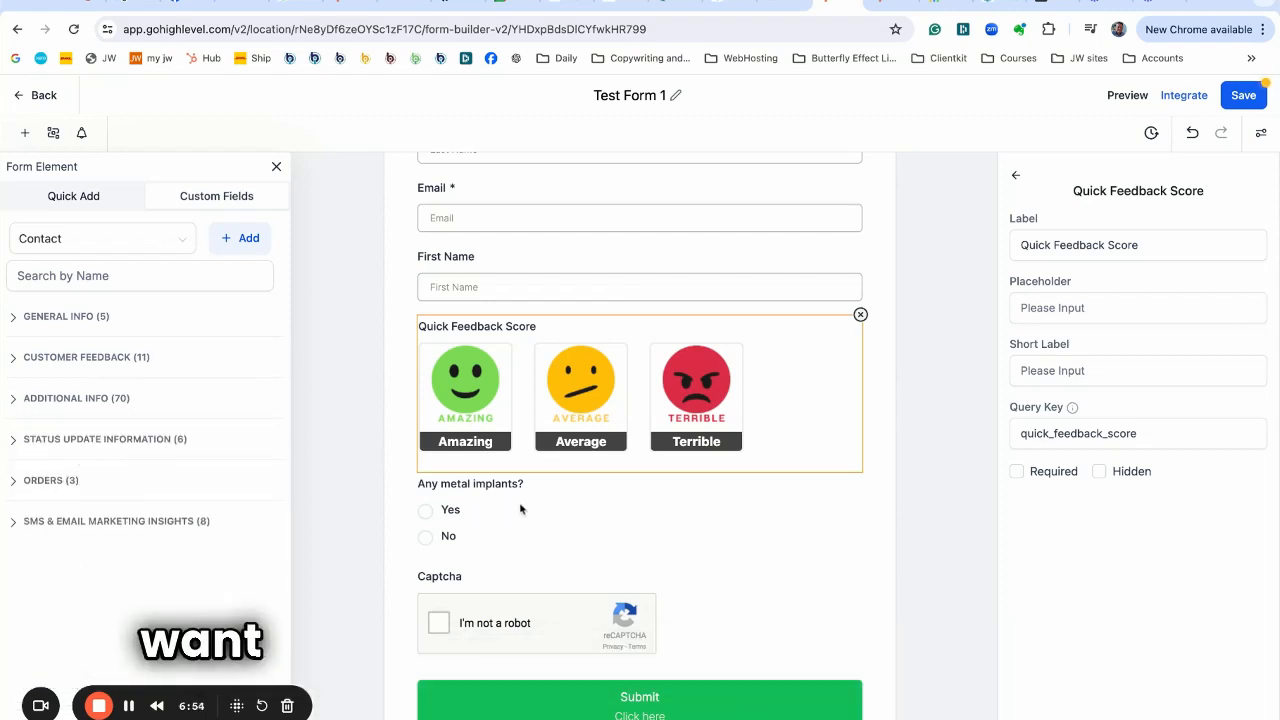
{"action": "scroll", "coordinate": [520, 507], "scroll_direction": "down", "scroll_amount": 1}
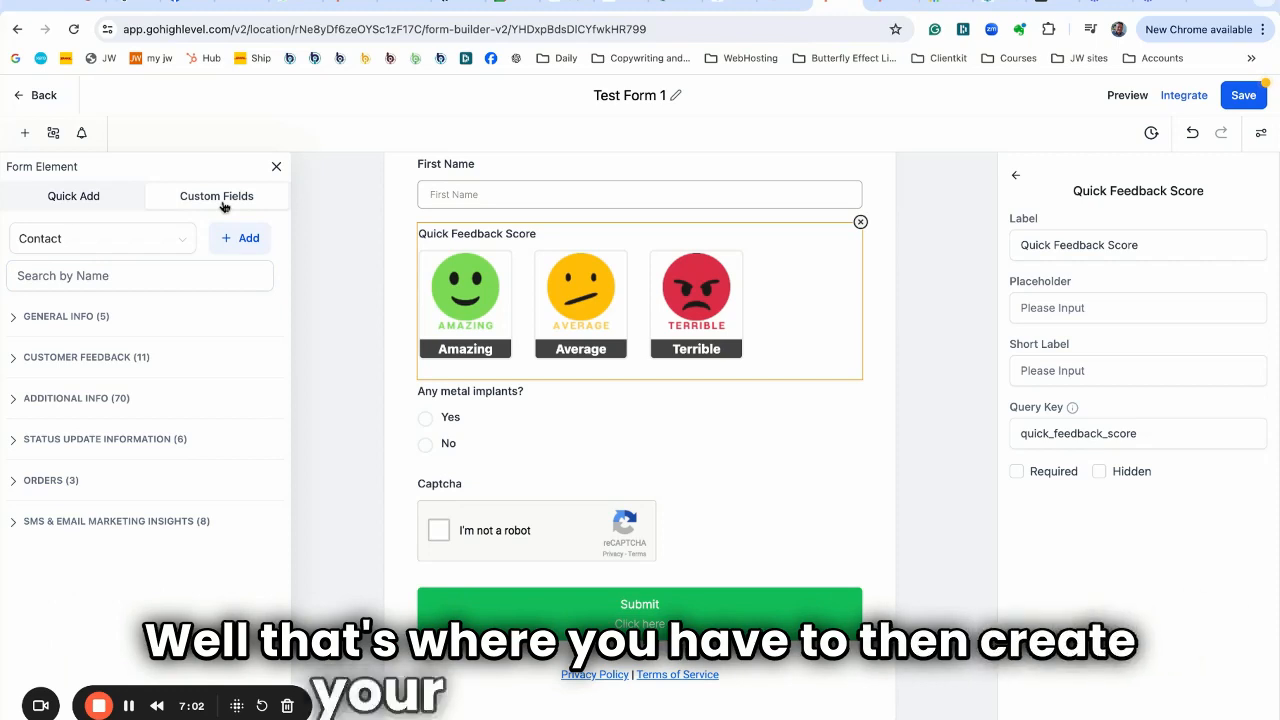
- Switch to the contacts page, go to the Custom Fields settings and open the Contact folder
{"action": "left_click", "coordinate": [888, 7]}
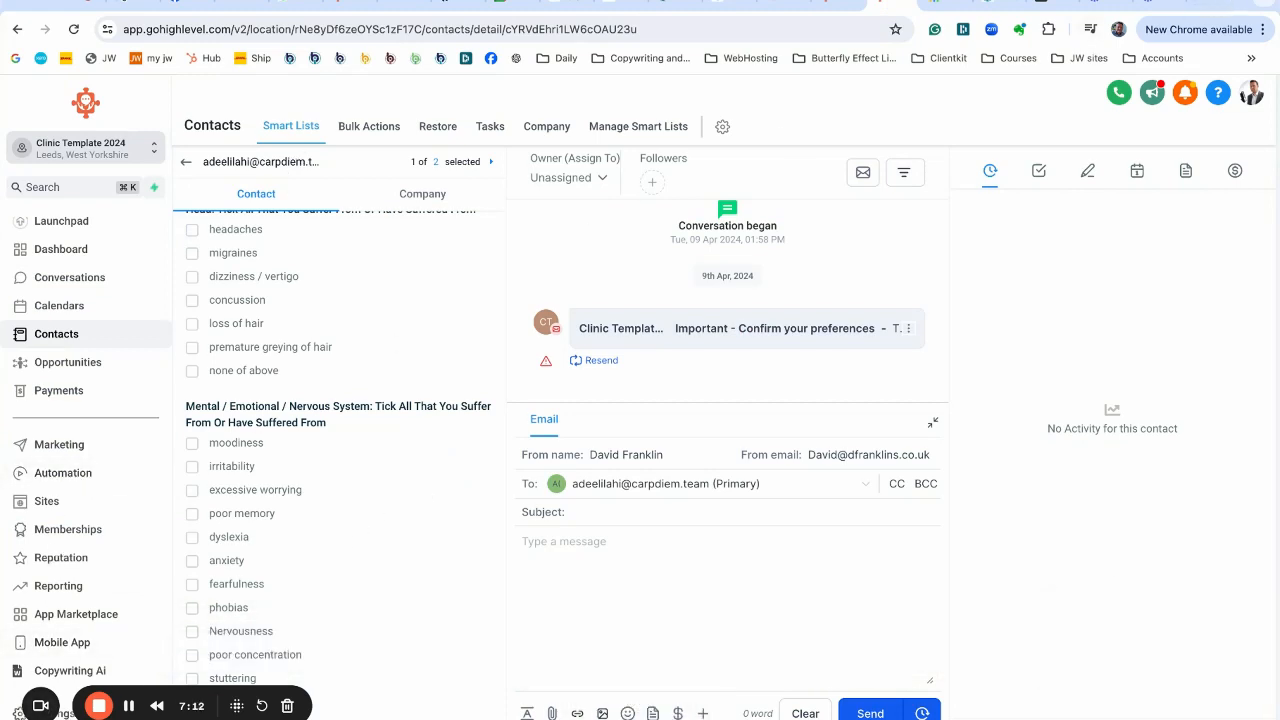
{"action": "left_click", "coordinate": [66, 713]}
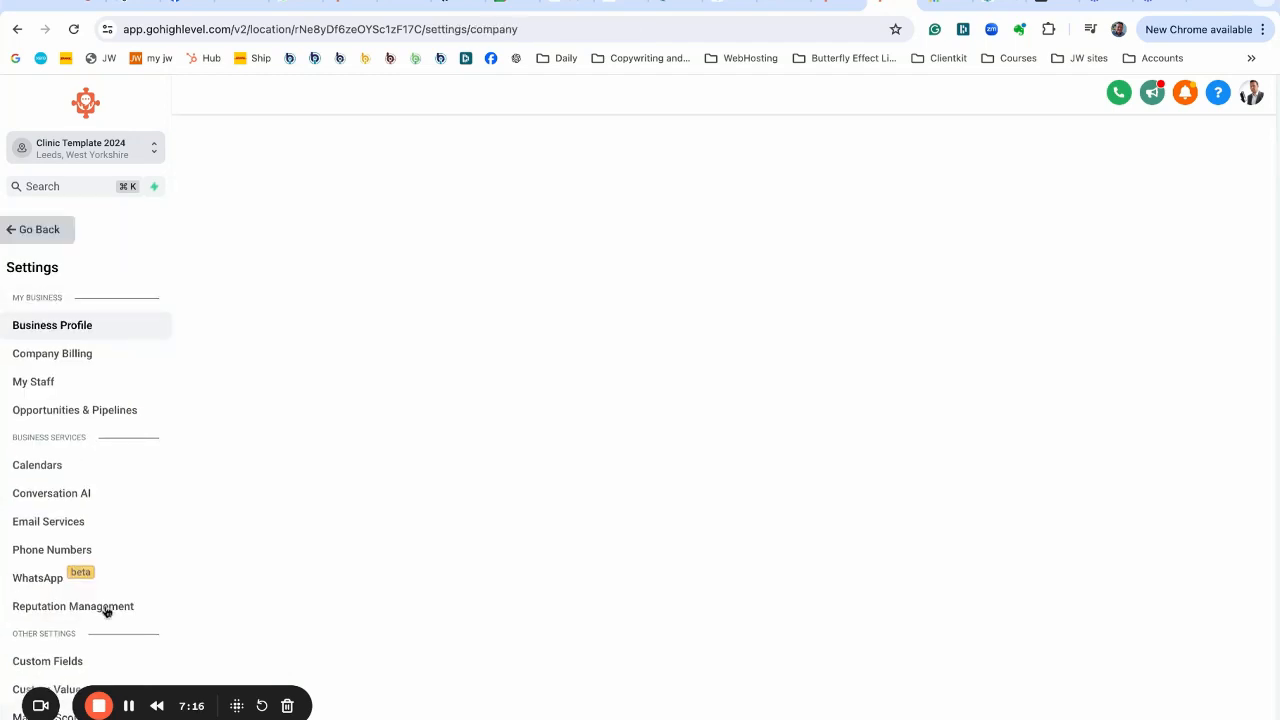
{"action": "left_click", "coordinate": [26, 665]}
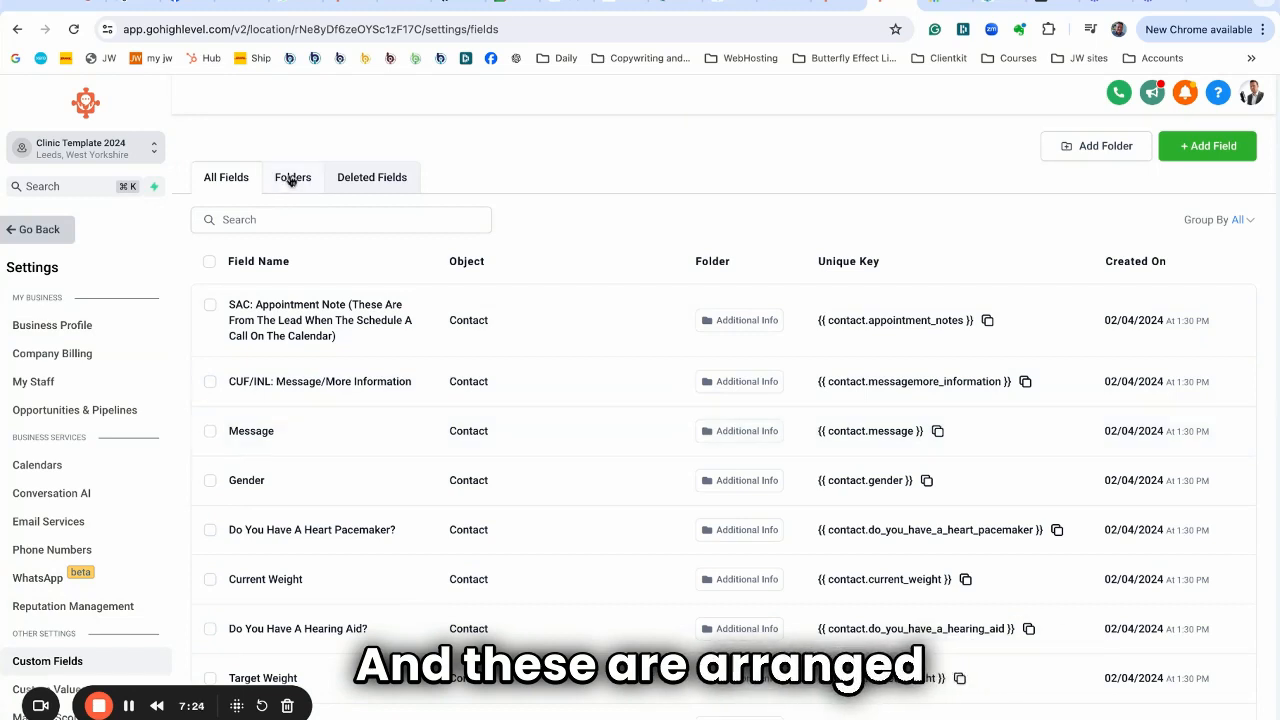
{"action": "left_click", "coordinate": [291, 180]}
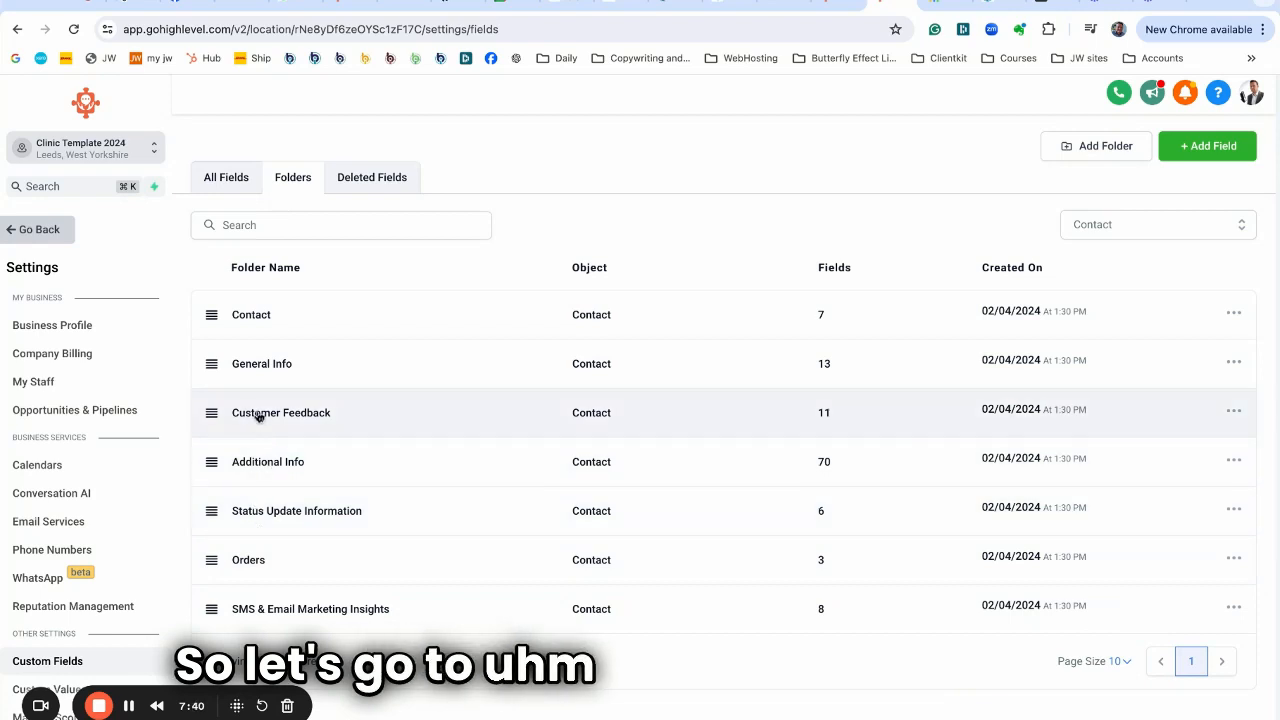
{"action": "left_click", "coordinate": [255, 315]}
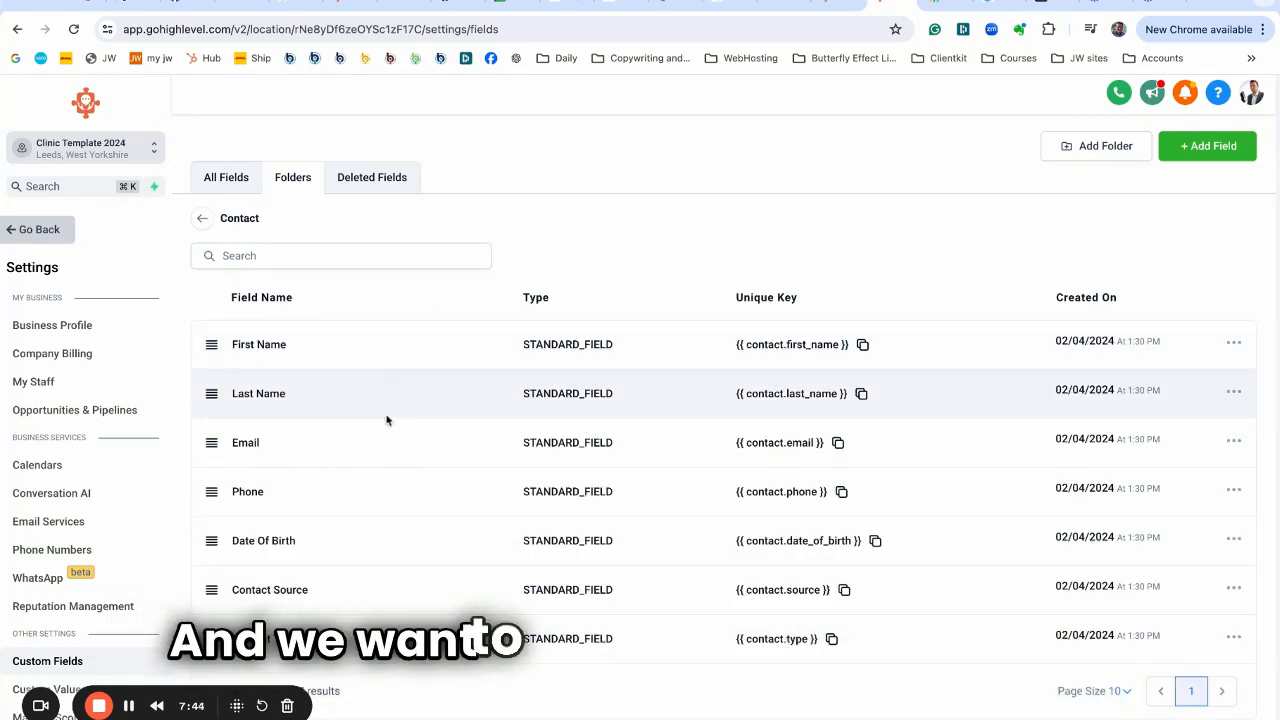
- Create and save a Single Line custom field named Notes for the Contact object in the Contact group
{"action": "left_click", "coordinate": [1195, 150]}
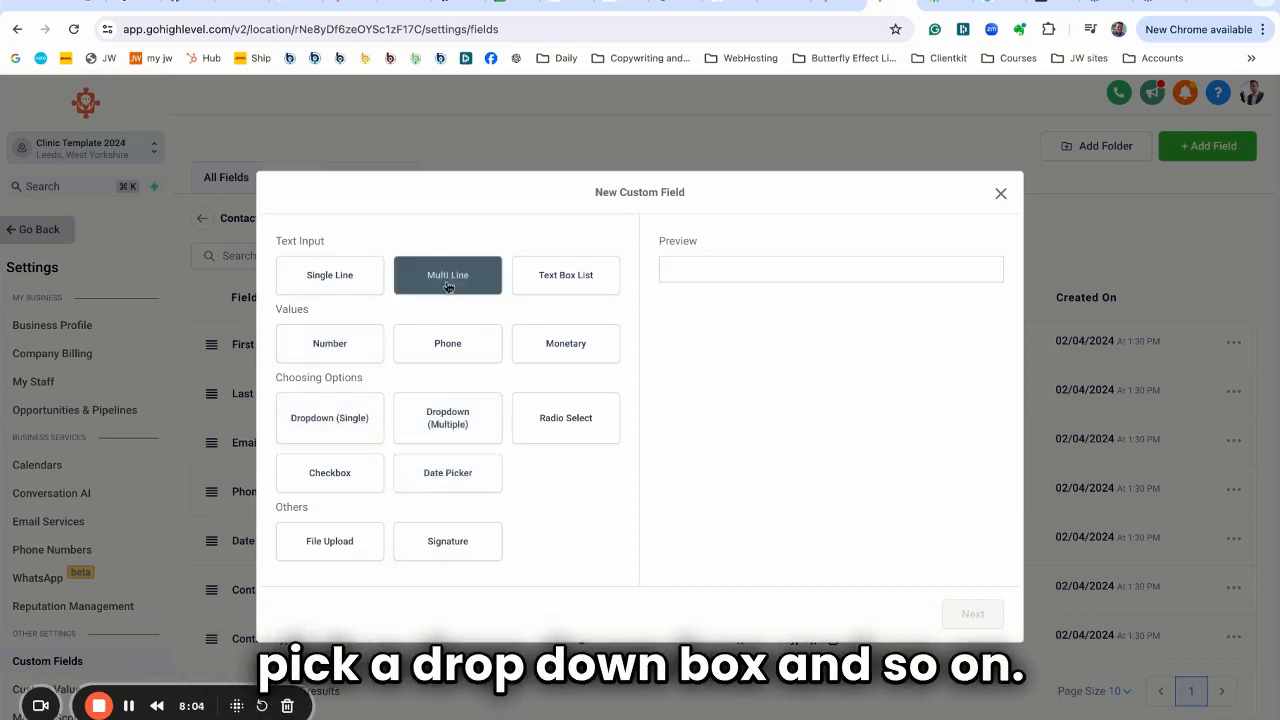
{"action": "left_click", "coordinate": [352, 285]}
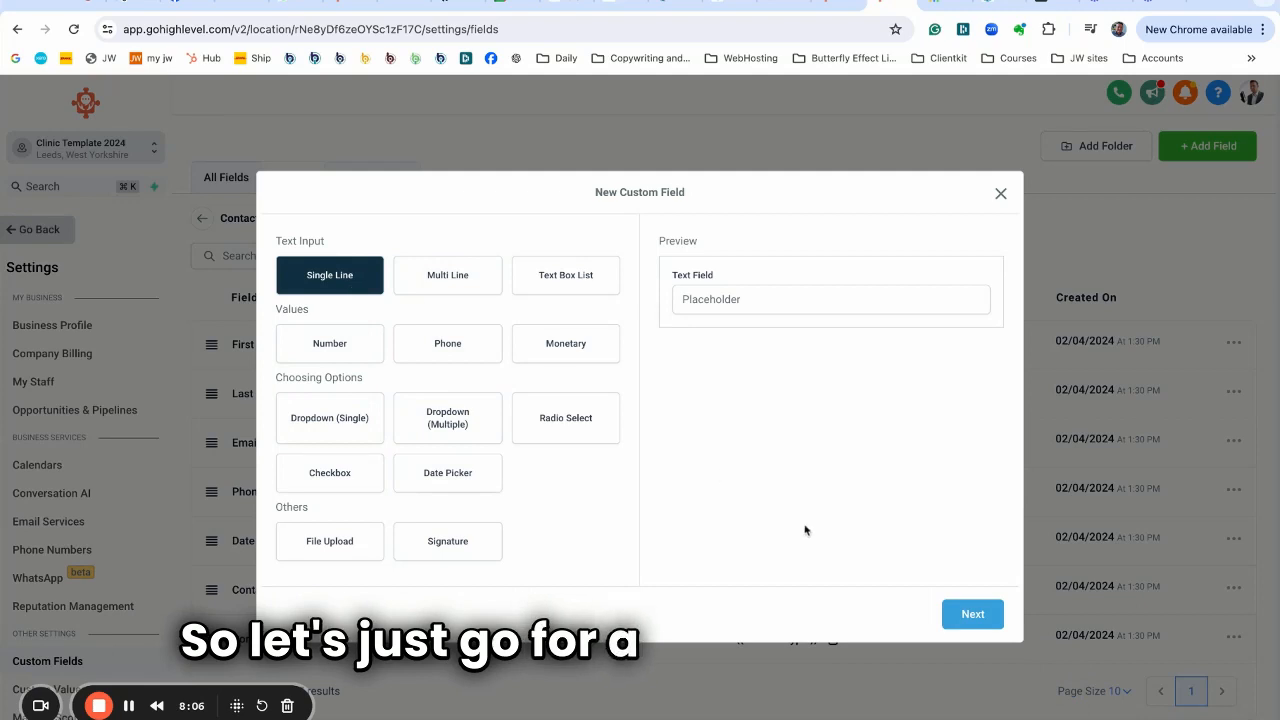
{"action": "left_click", "coordinate": [972, 614]}
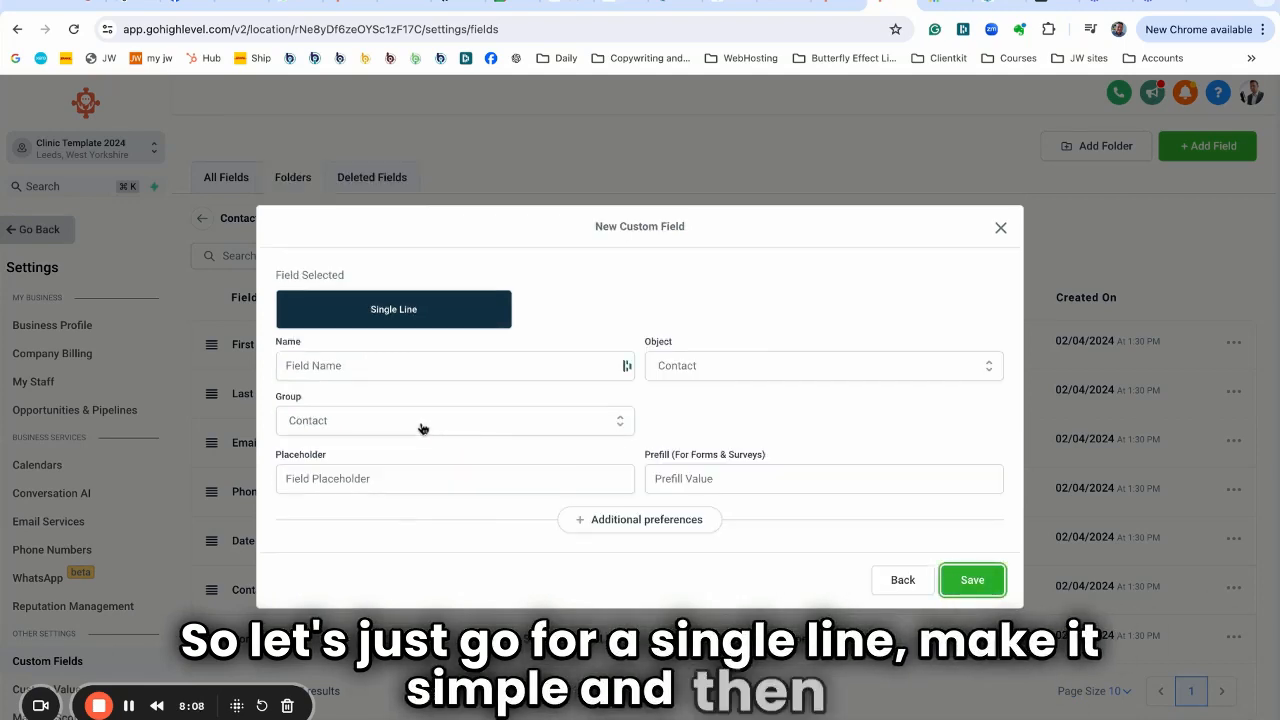
{"action": "left_click", "coordinate": [367, 365]}
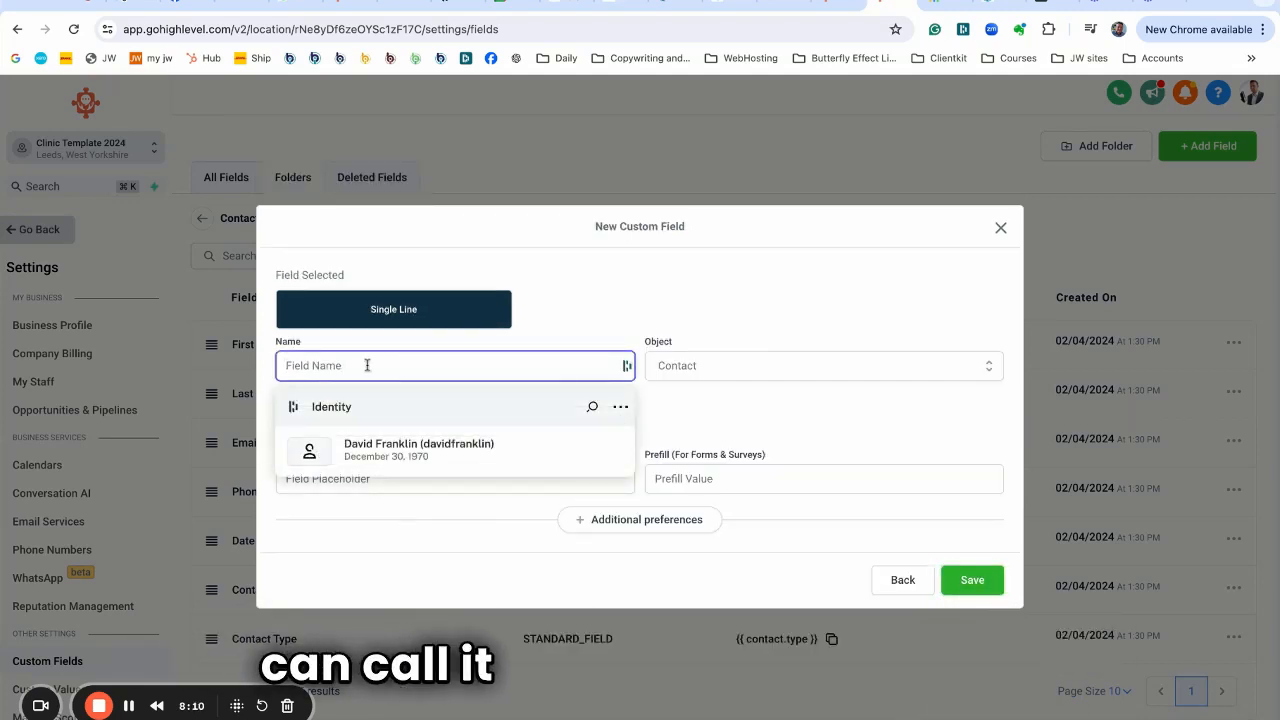
{"action": "type", "text": "No"}
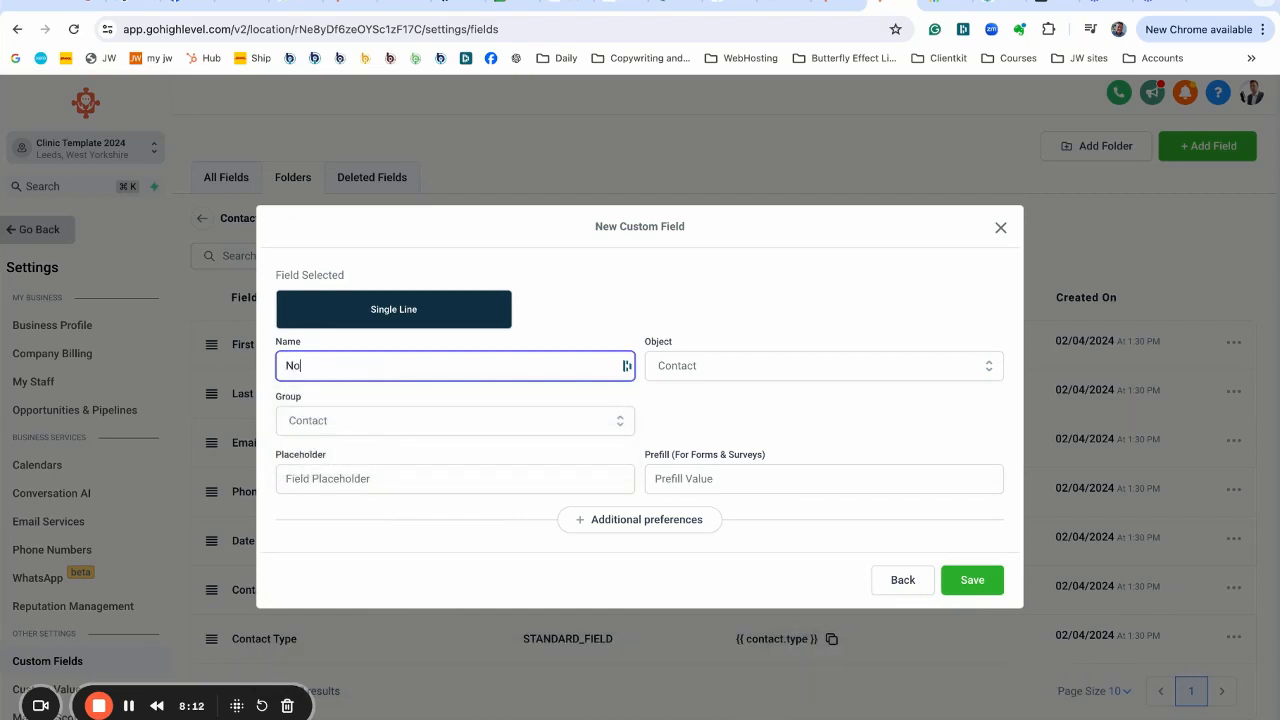
{"action": "type", "text": "tes"}
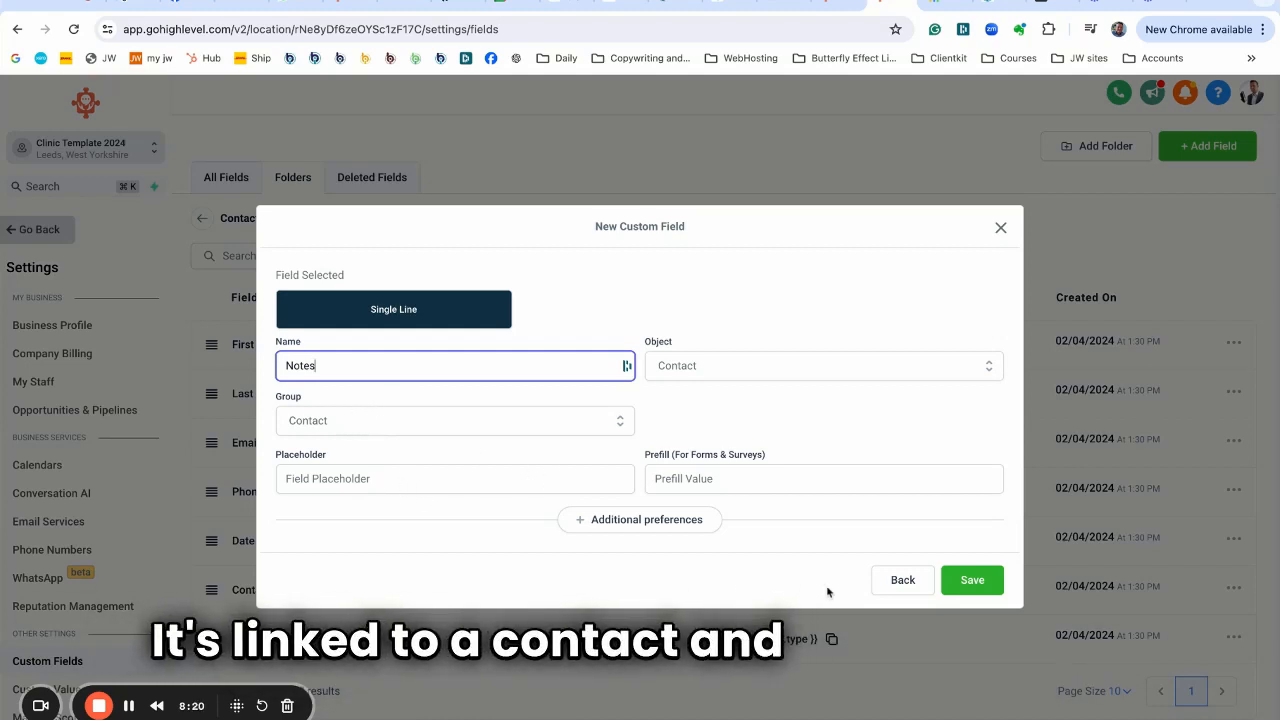
{"action": "left_click", "coordinate": [968, 583]}
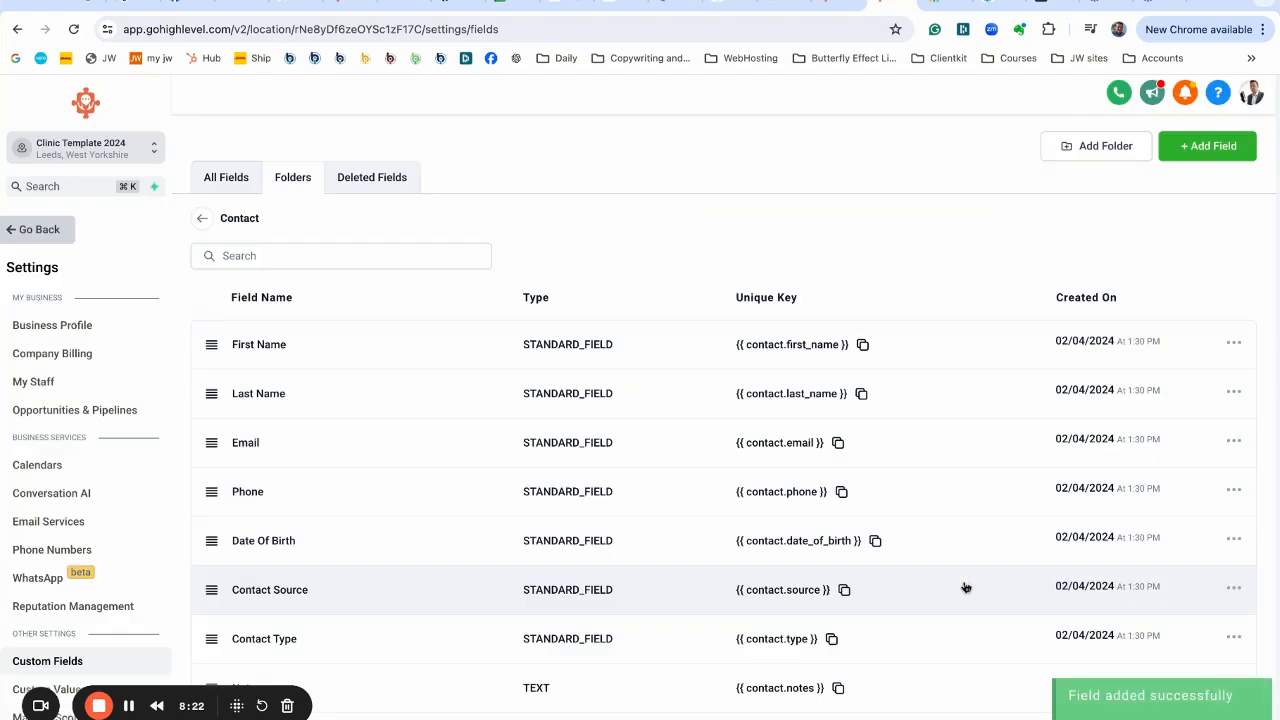
{"action": "scroll", "coordinate": [762, 549], "scroll_direction": "down", "scroll_amount": 1}
{"action": "scroll", "coordinate": [762, 549], "scroll_direction": "up", "scroll_amount": 1}
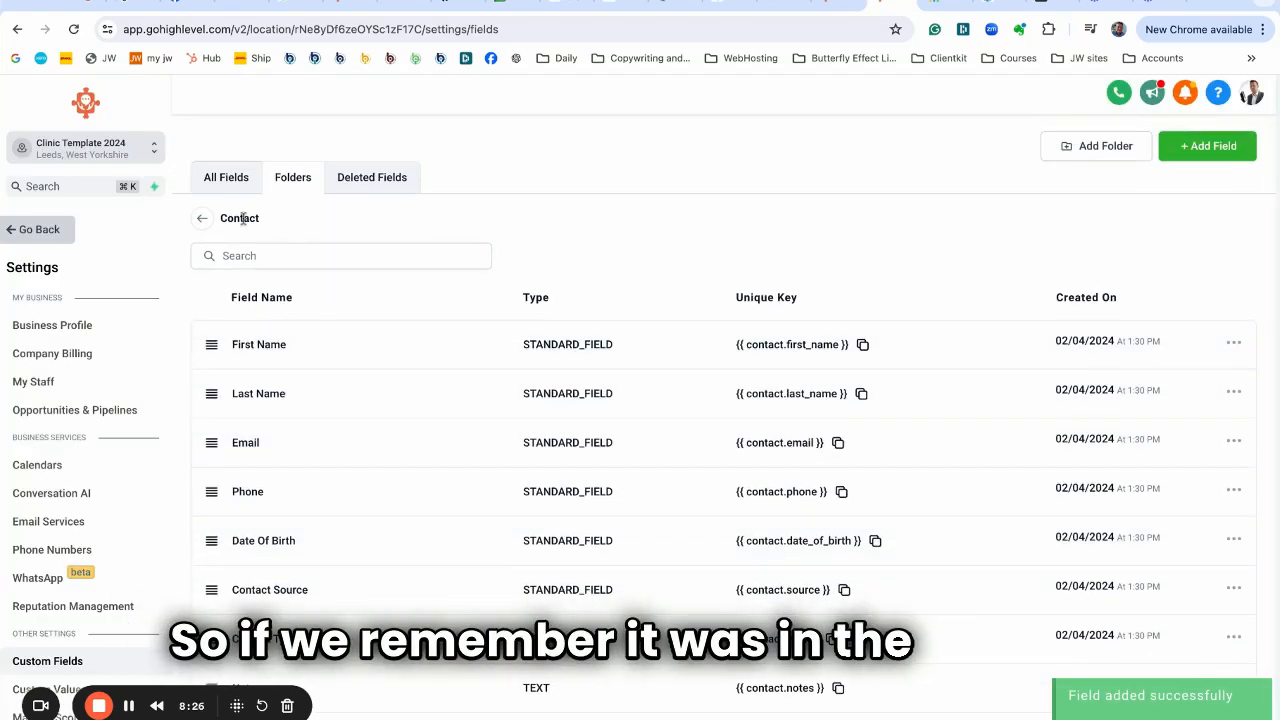
- Return to Test Form 1, save it and reload the form builder page
{"action": "left_click", "coordinate": [840, 3]}
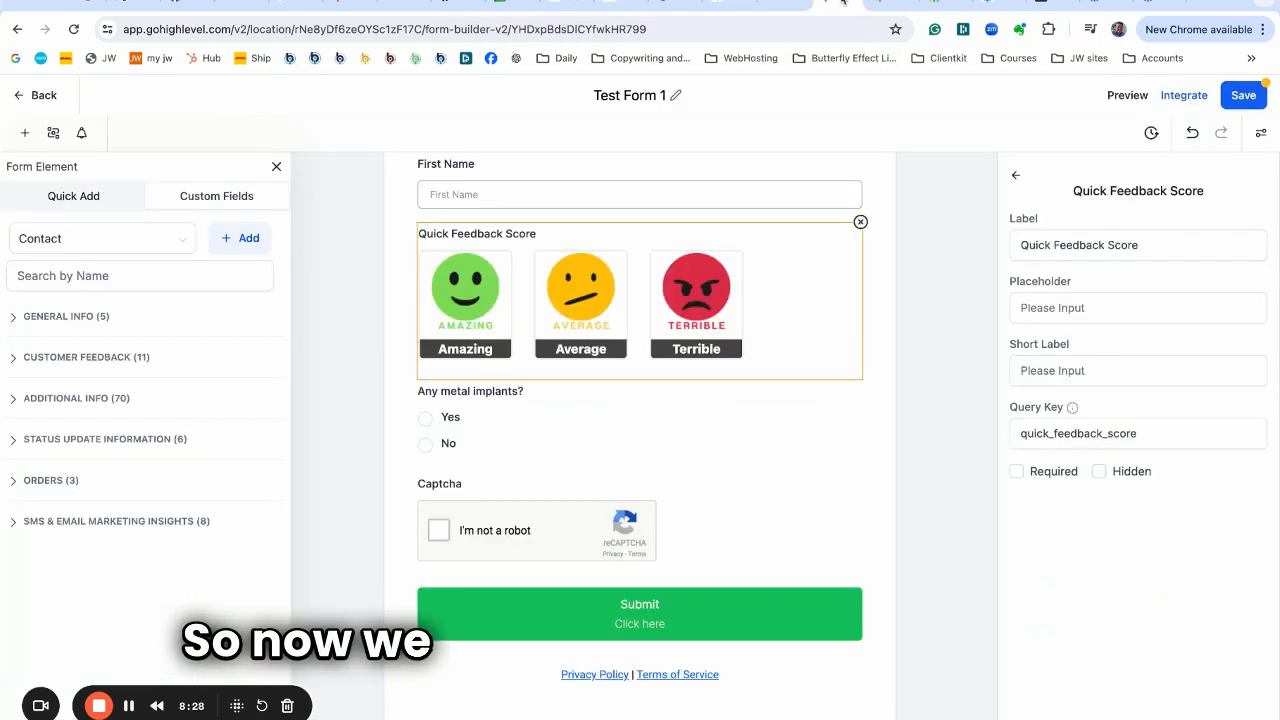
{"action": "left_click", "coordinate": [1236, 95]}
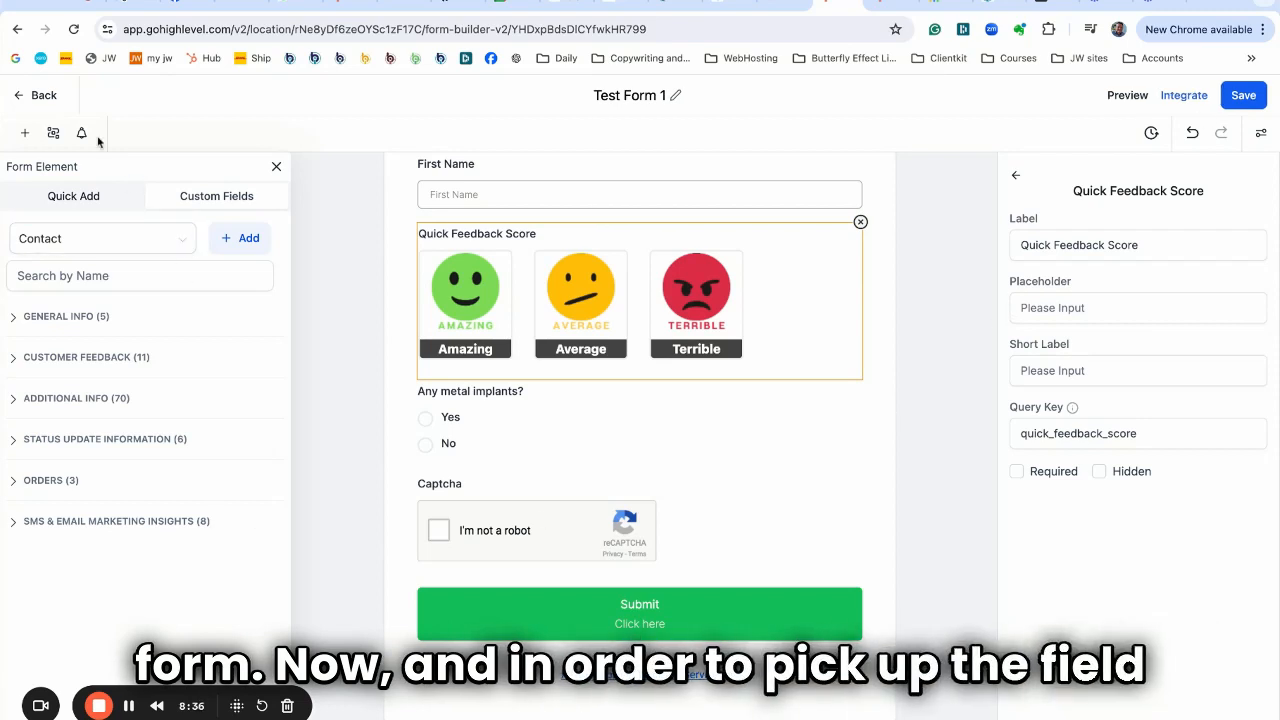
{"action": "left_click", "coordinate": [73, 30]}
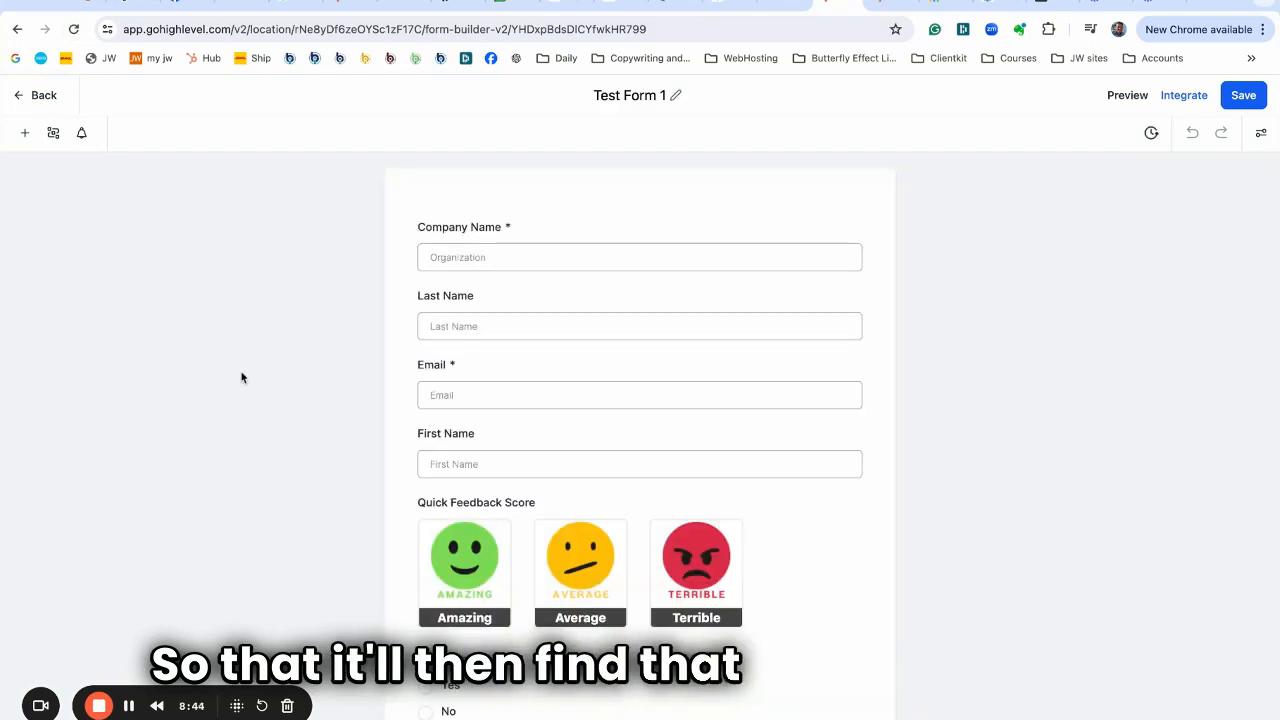
- Add the Notes custom field from the Contact group between First Name and Quick Feedback Score, and select it on the form
{"action": "left_click", "coordinate": [26, 134]}
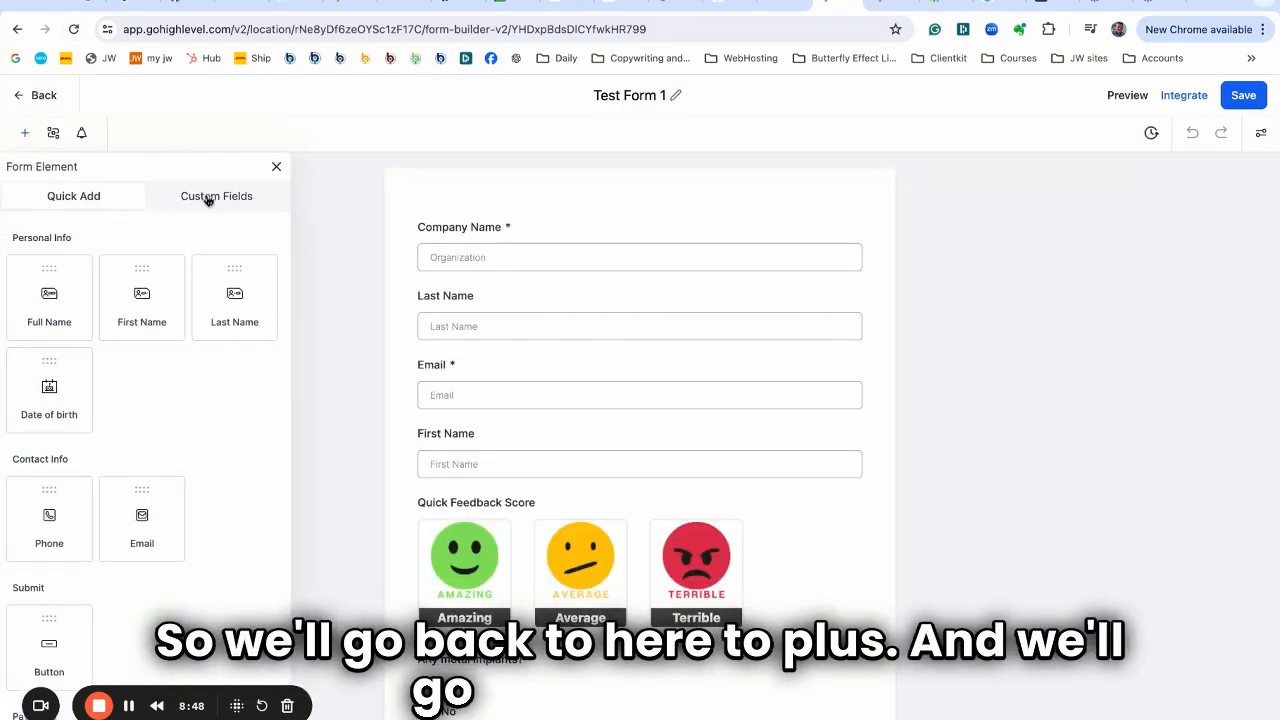
{"action": "left_click", "coordinate": [208, 199]}
{"action": "left_click", "coordinate": [15, 322]}
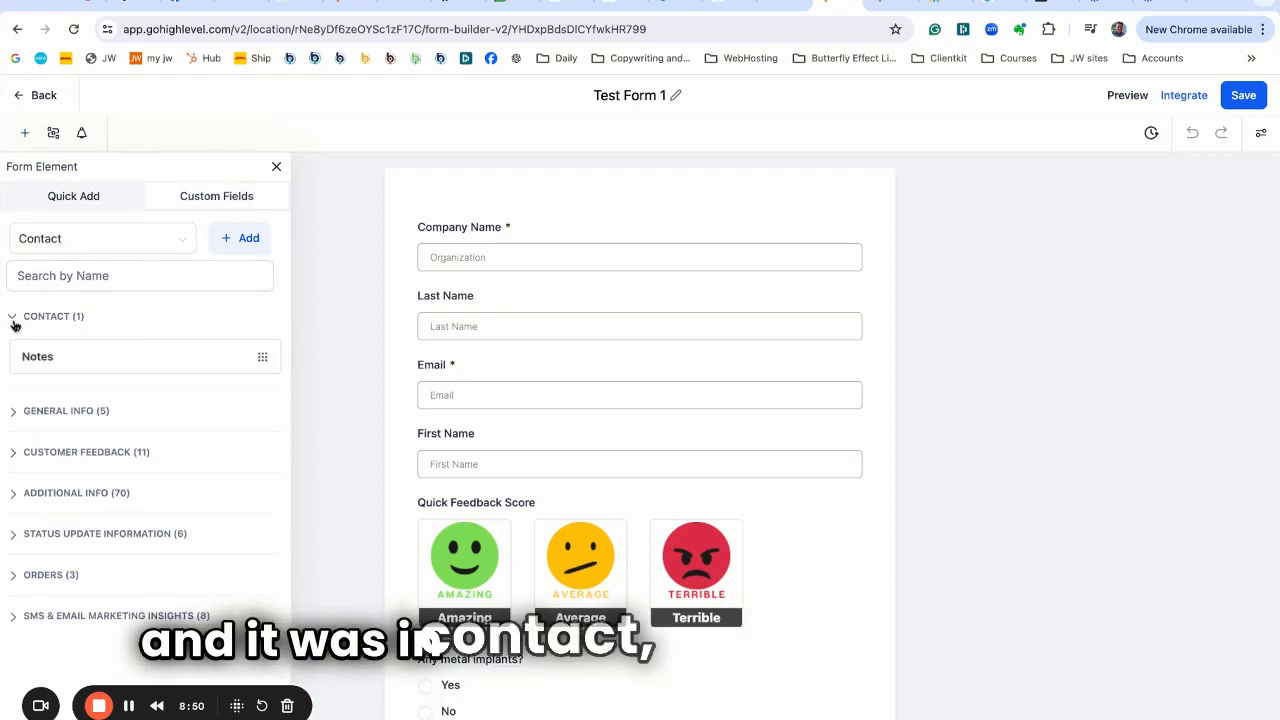
{"action": "left_click", "coordinate": [52, 356]}
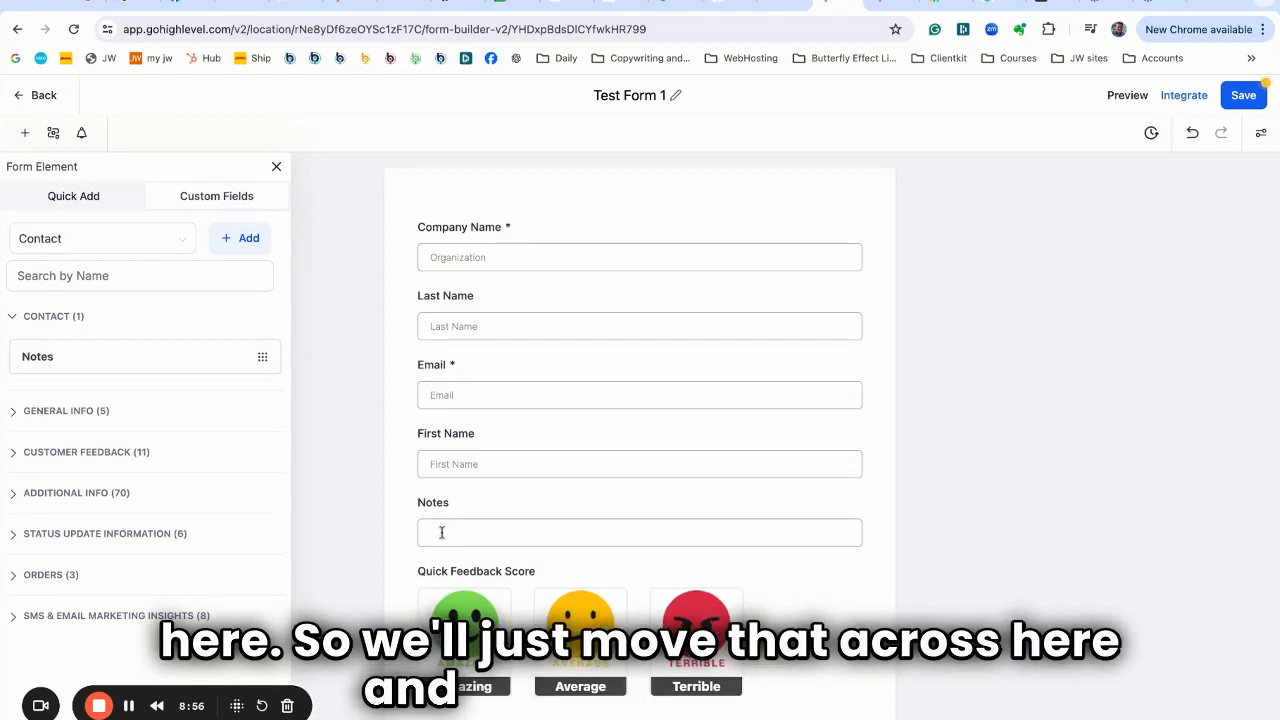
{"action": "left_click", "coordinate": [441, 532]}
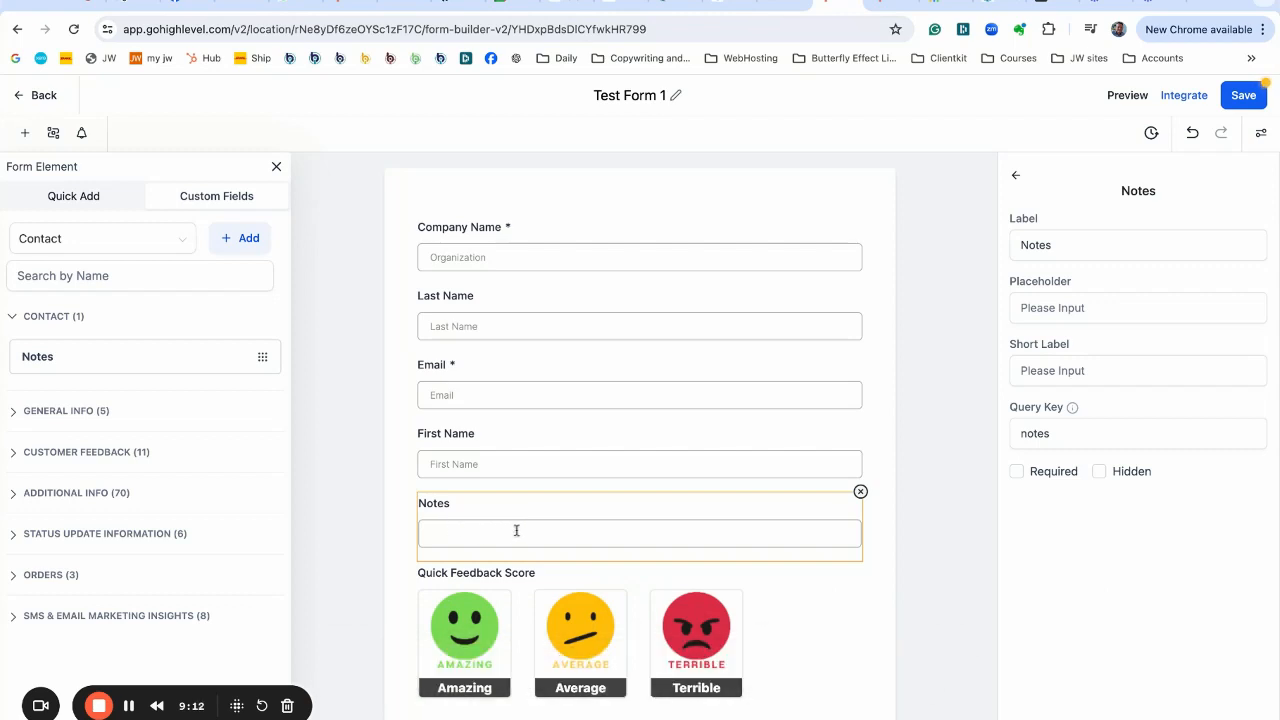
- Save Test Form 1 and review its fields from Company Name down to the Submit button
{"action": "scroll", "coordinate": [516, 530], "scroll_direction": "down", "scroll_amount": 5}
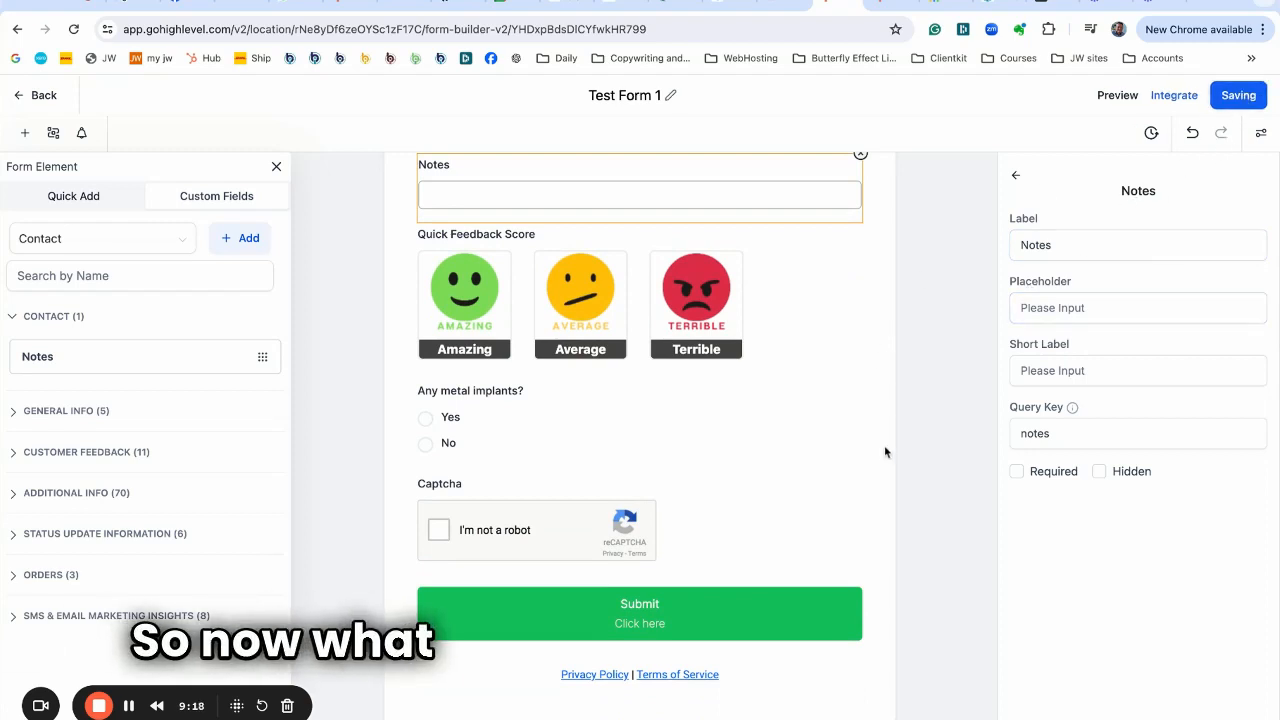
{"action": "scroll", "coordinate": [781, 515], "scroll_direction": "up", "scroll_amount": 1}
{"action": "scroll", "coordinate": [781, 515], "scroll_direction": "up", "scroll_amount": 3}
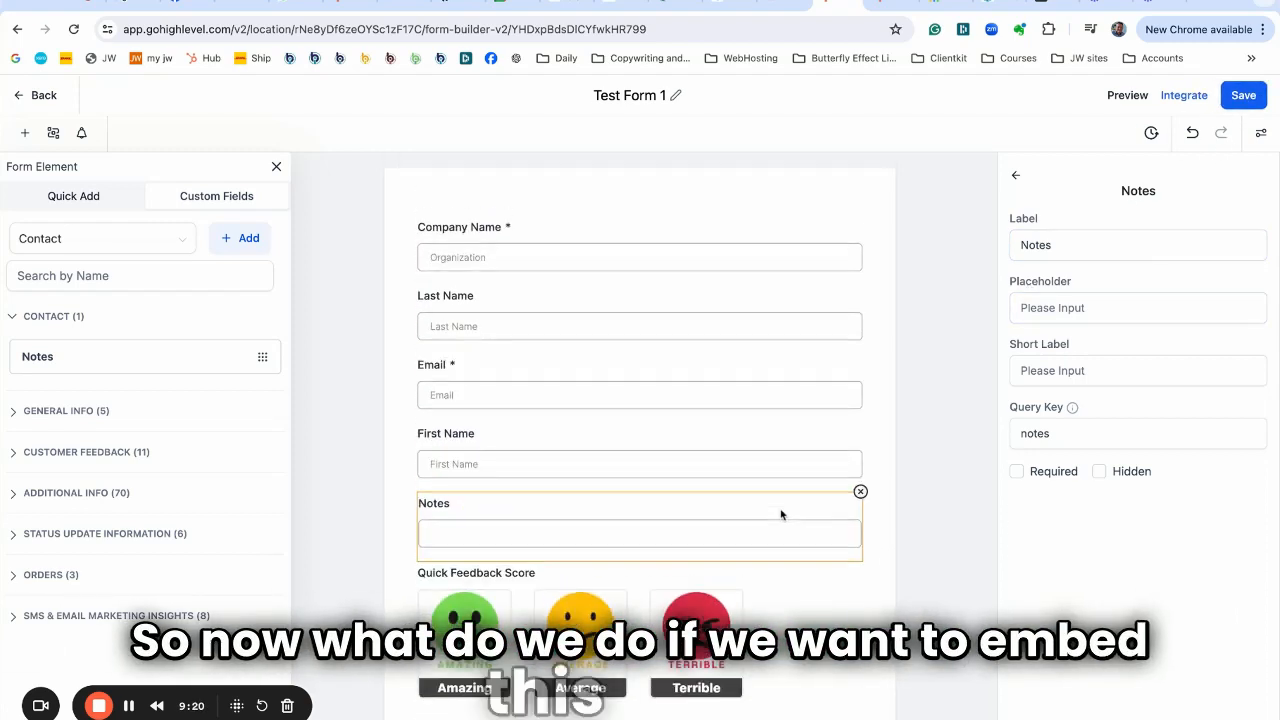
{"action": "scroll", "coordinate": [780, 517], "scroll_direction": "down", "scroll_amount": 4}
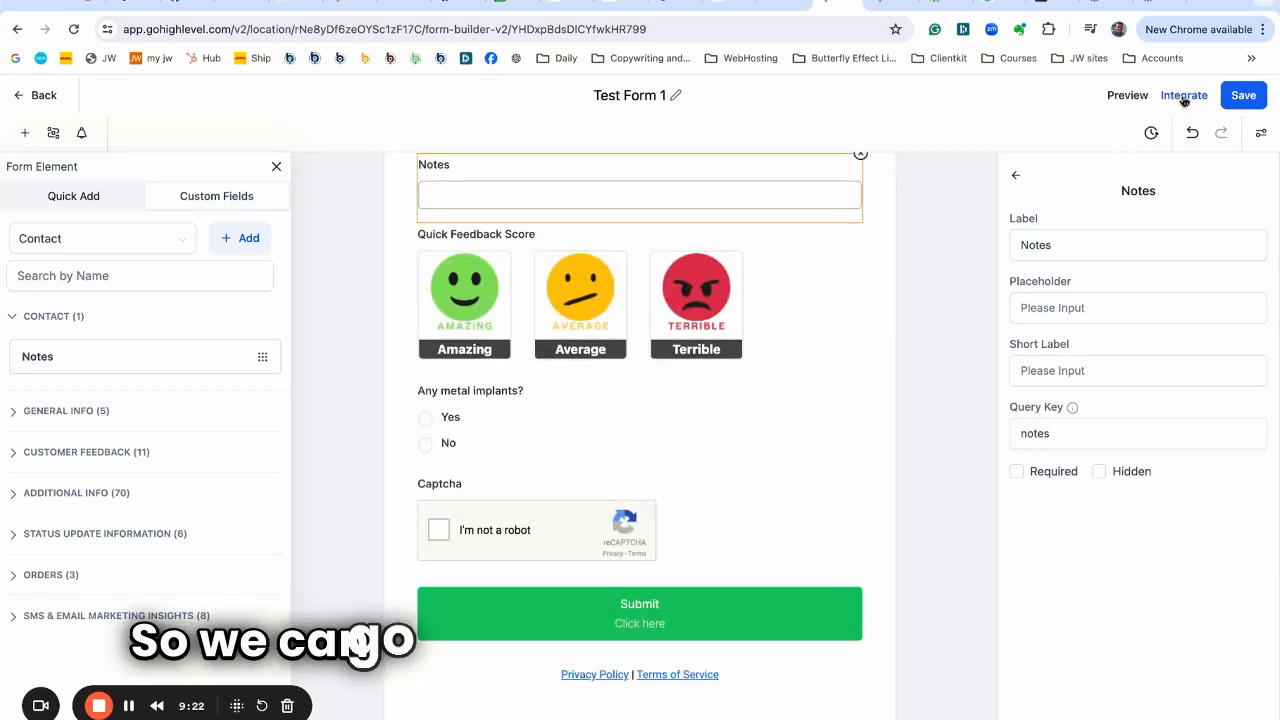
- Open the integration options for Test Form 1, view the Sticky sidebar and Polite slide-in layout descriptions, and copy the form link
{"action": "left_click", "coordinate": [1184, 97]}
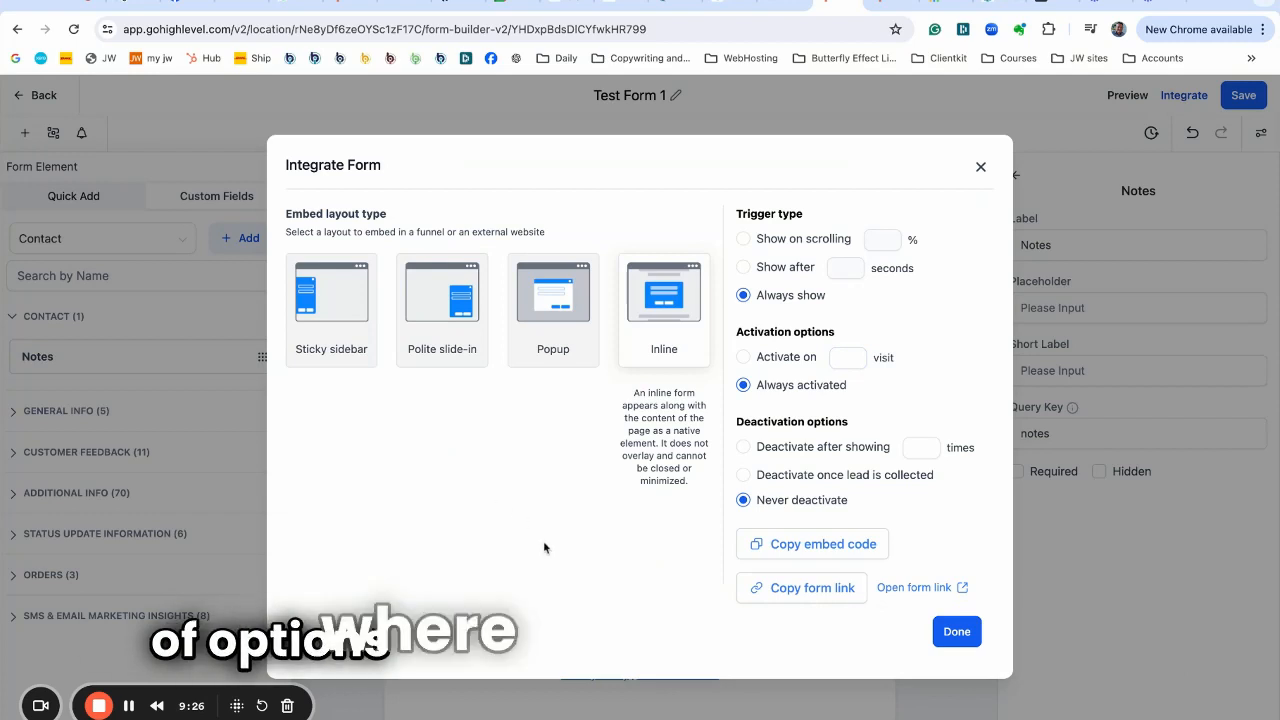
{"action": "mouse_move", "coordinate": [336, 360]}
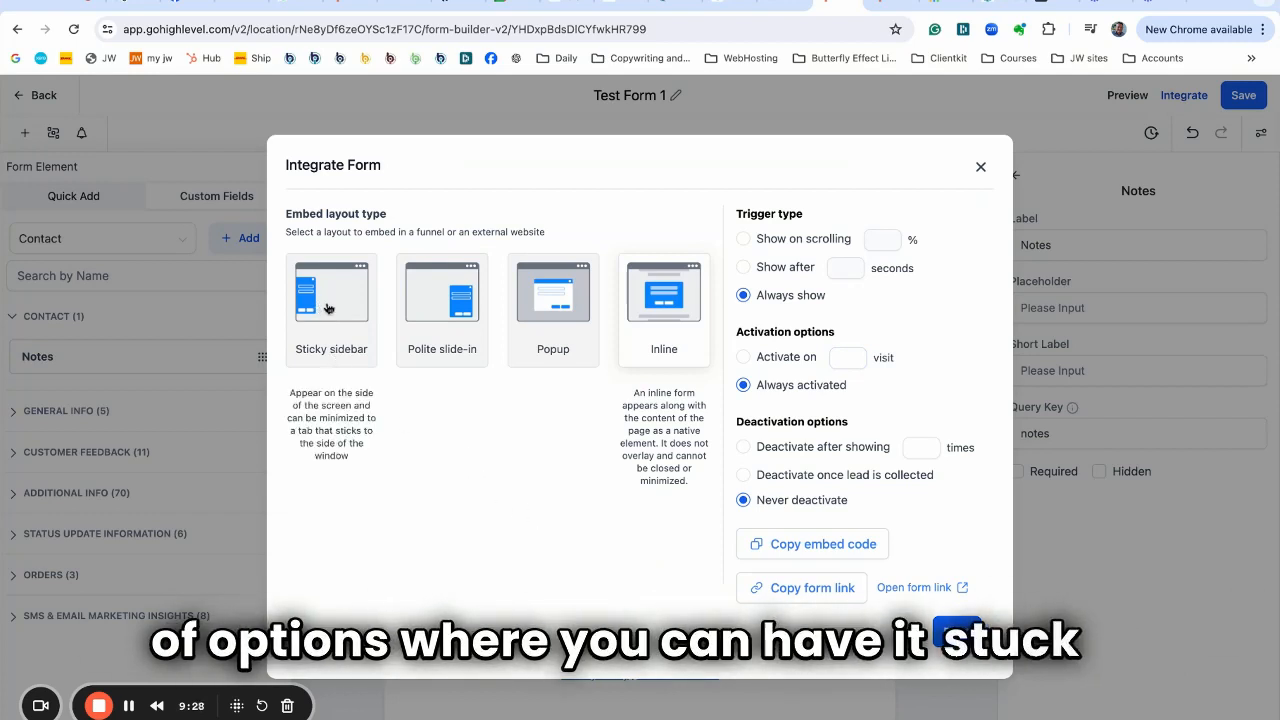
{"action": "mouse_move", "coordinate": [443, 334]}
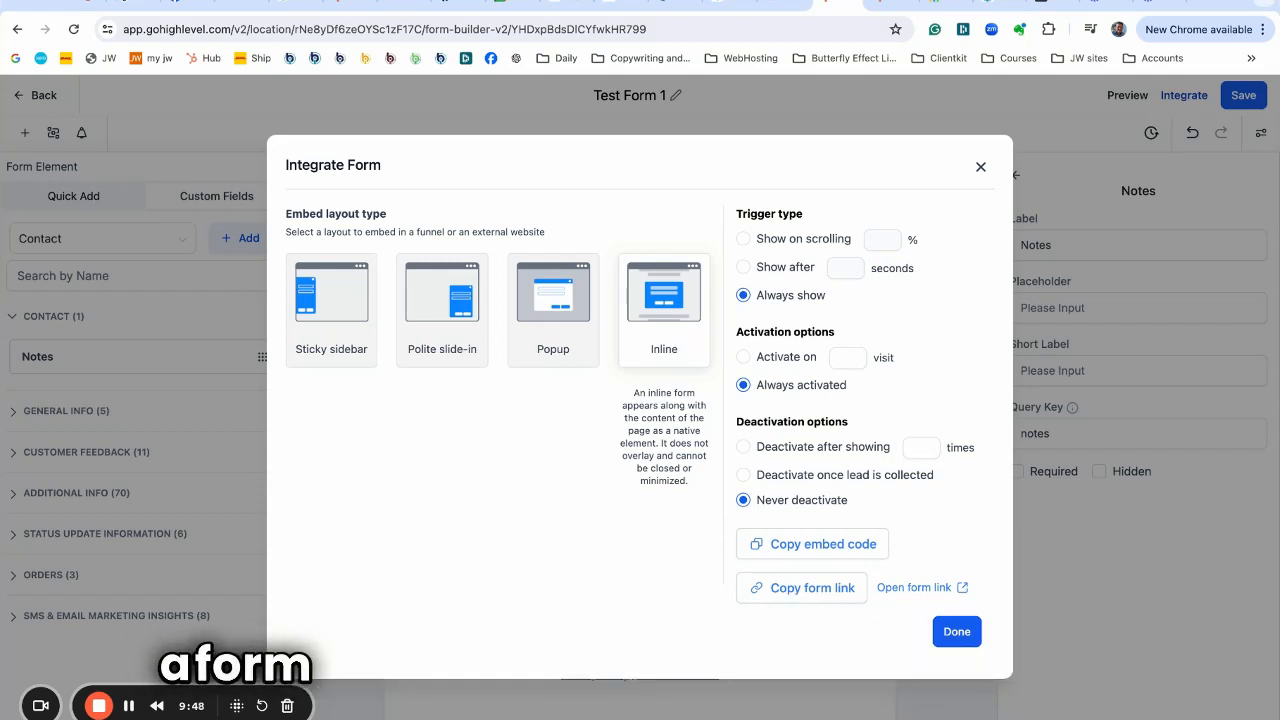
{"action": "left_click", "coordinate": [803, 592]}
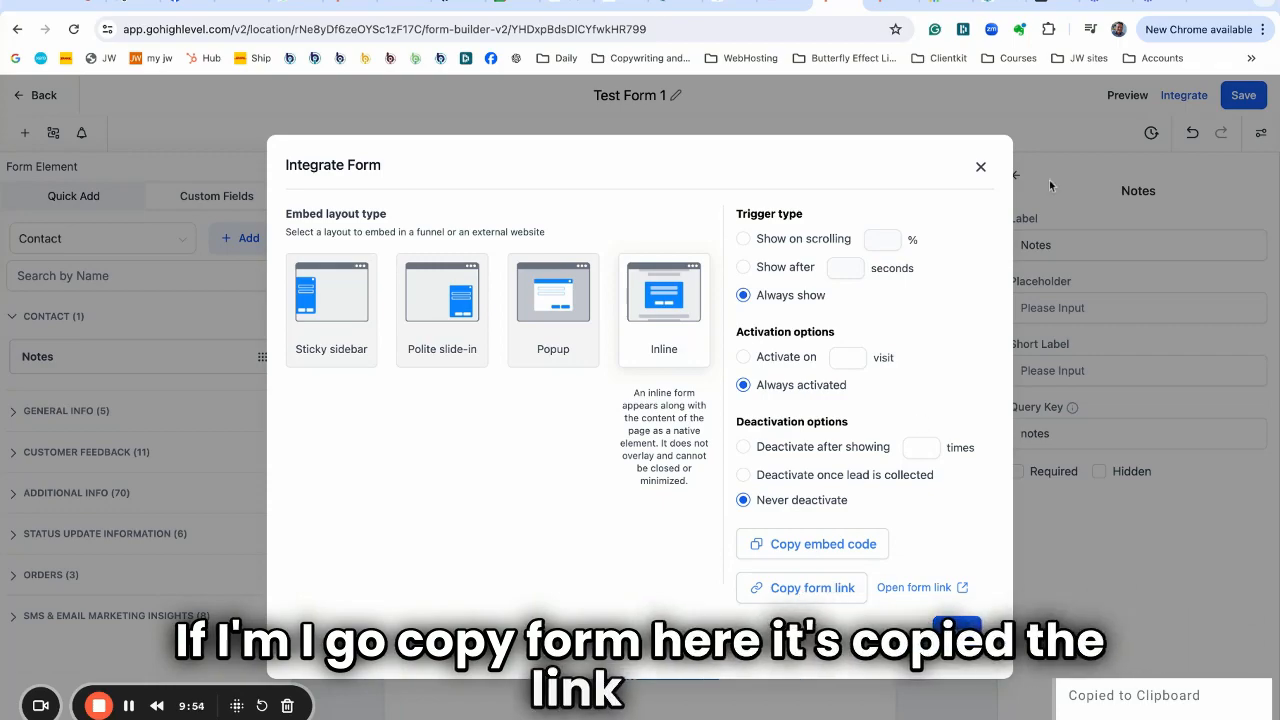
- Open the copied form link in a new browser tab and check the live form down to the Submit button
{"action": "left_click", "coordinate": [1200, 4]}
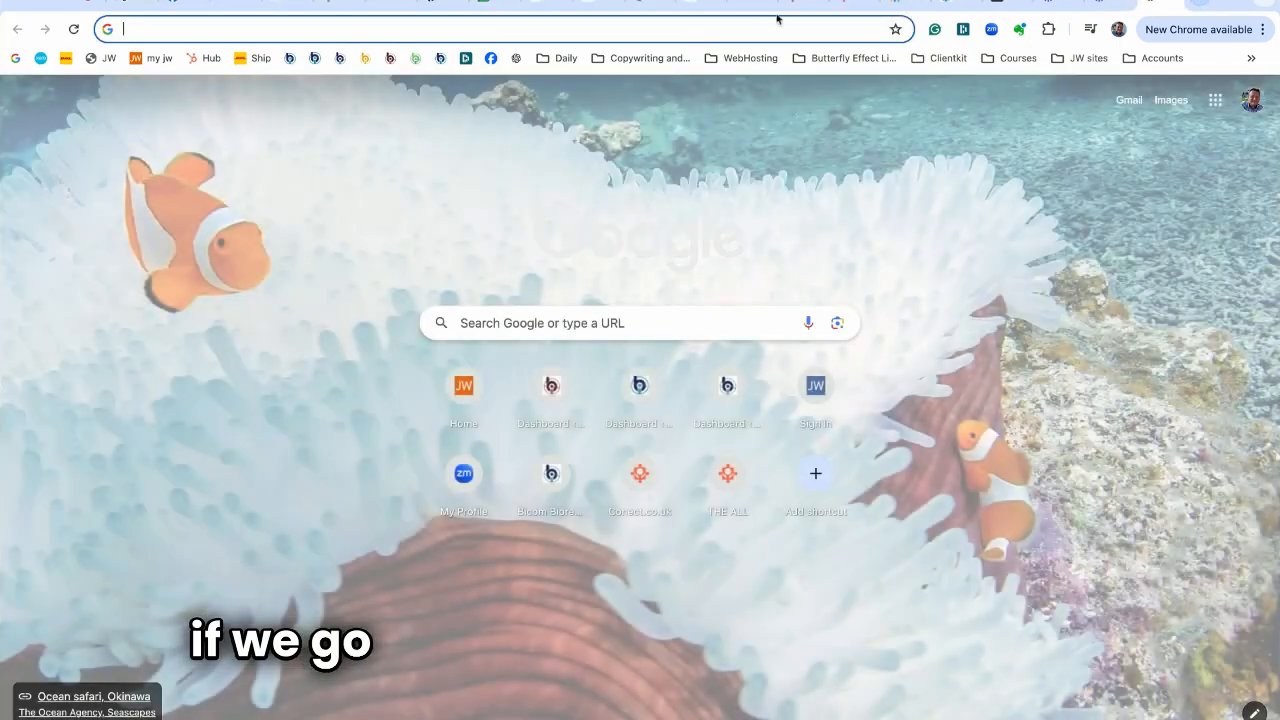
{"action": "key", "text": "ctrl+v"}
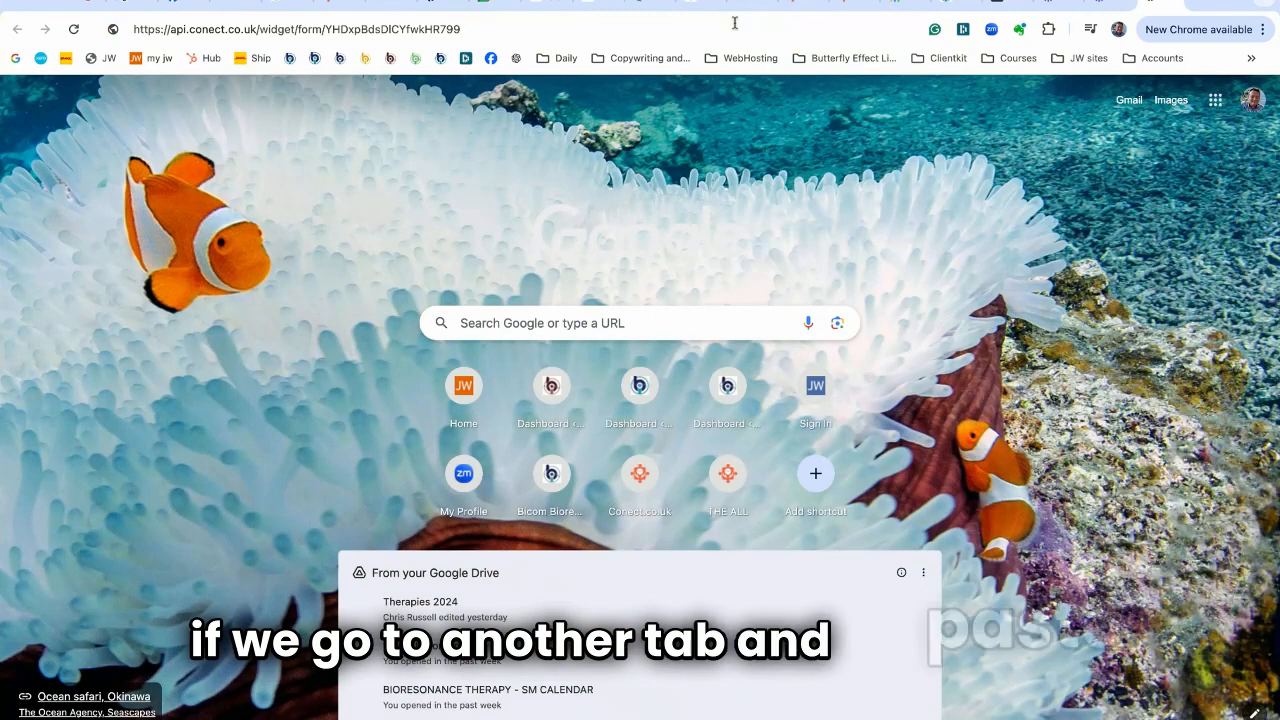
{"action": "key", "text": "Return"}
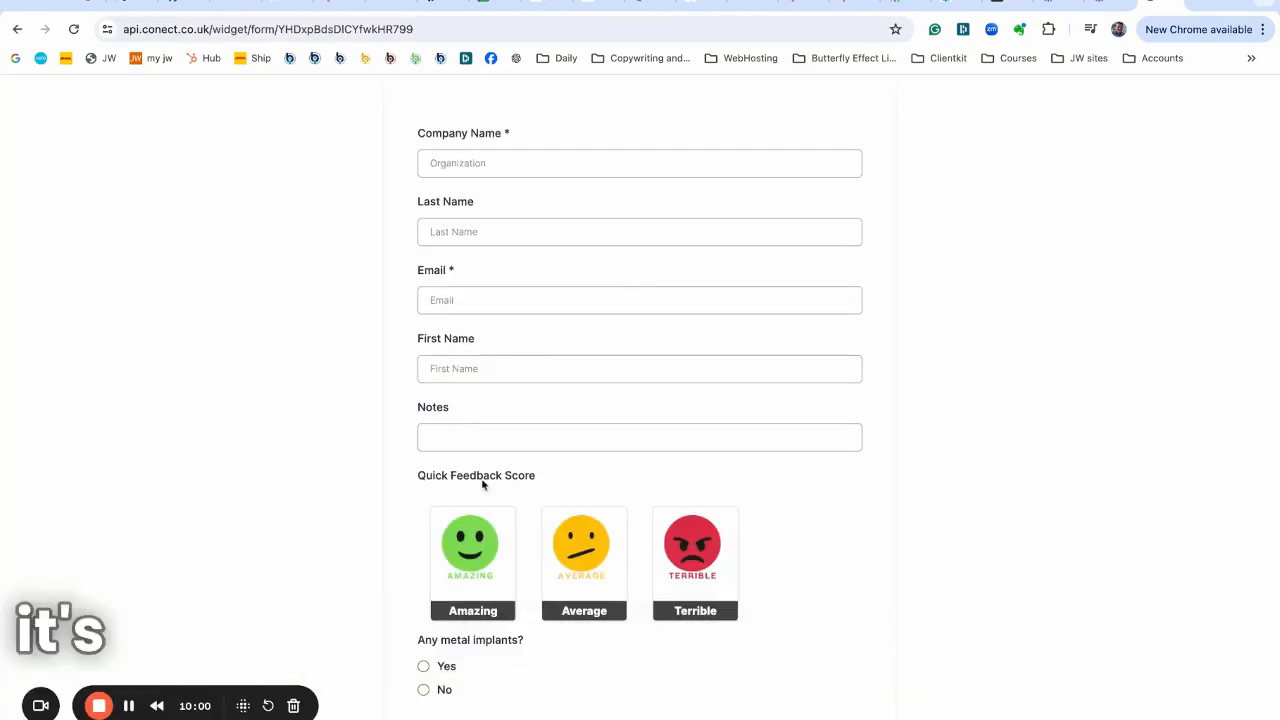
{"action": "scroll", "coordinate": [481, 484], "scroll_direction": "down", "scroll_amount": 3}
{"action": "scroll", "coordinate": [482, 485], "scroll_direction": "up", "scroll_amount": 3}
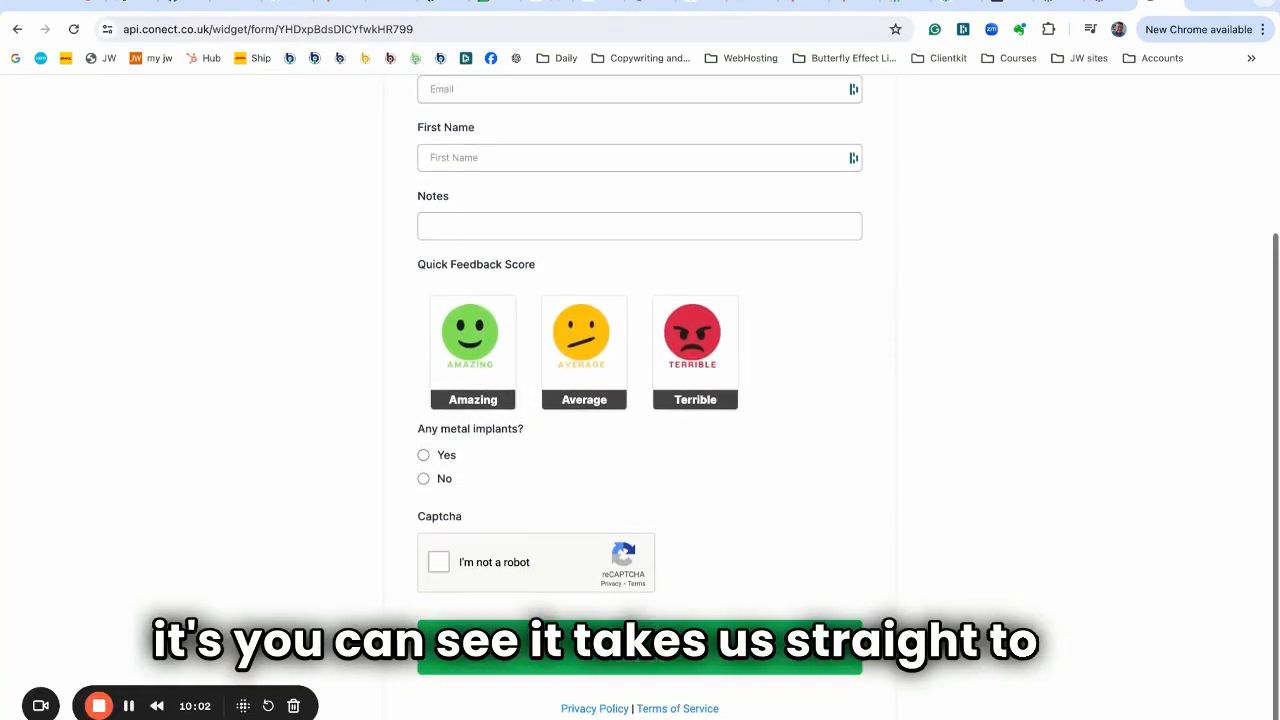
{"action": "scroll", "coordinate": [482, 485], "scroll_direction": "down", "scroll_amount": 3}
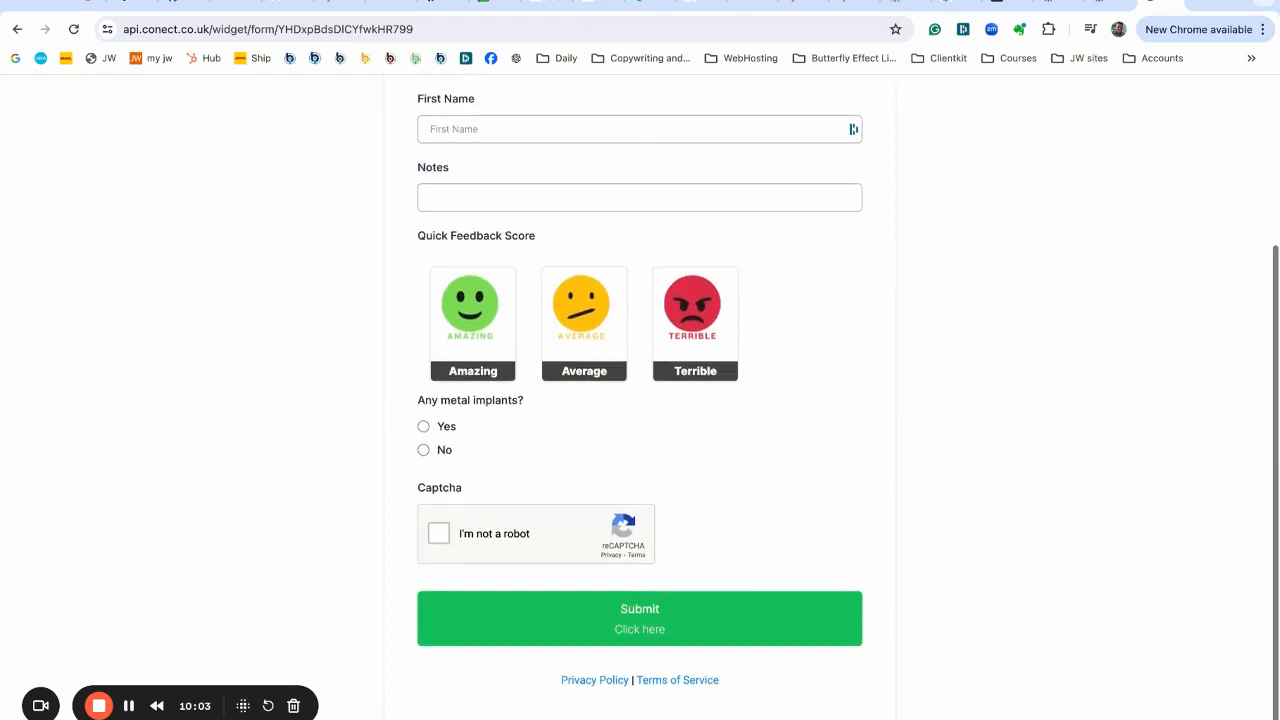
- Return to the form builder page and close the Integrate Form dialog
{"action": "left_click", "coordinate": [1173, 5]}
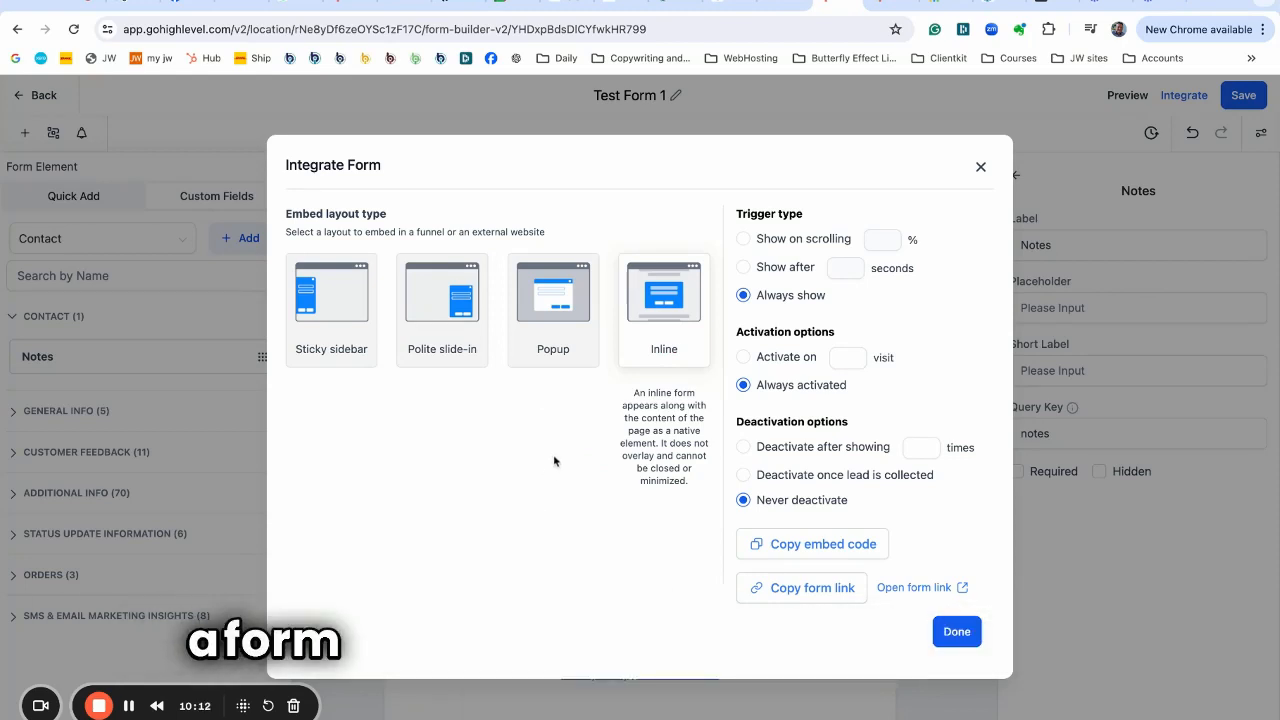
{"action": "left_click", "coordinate": [979, 168]}
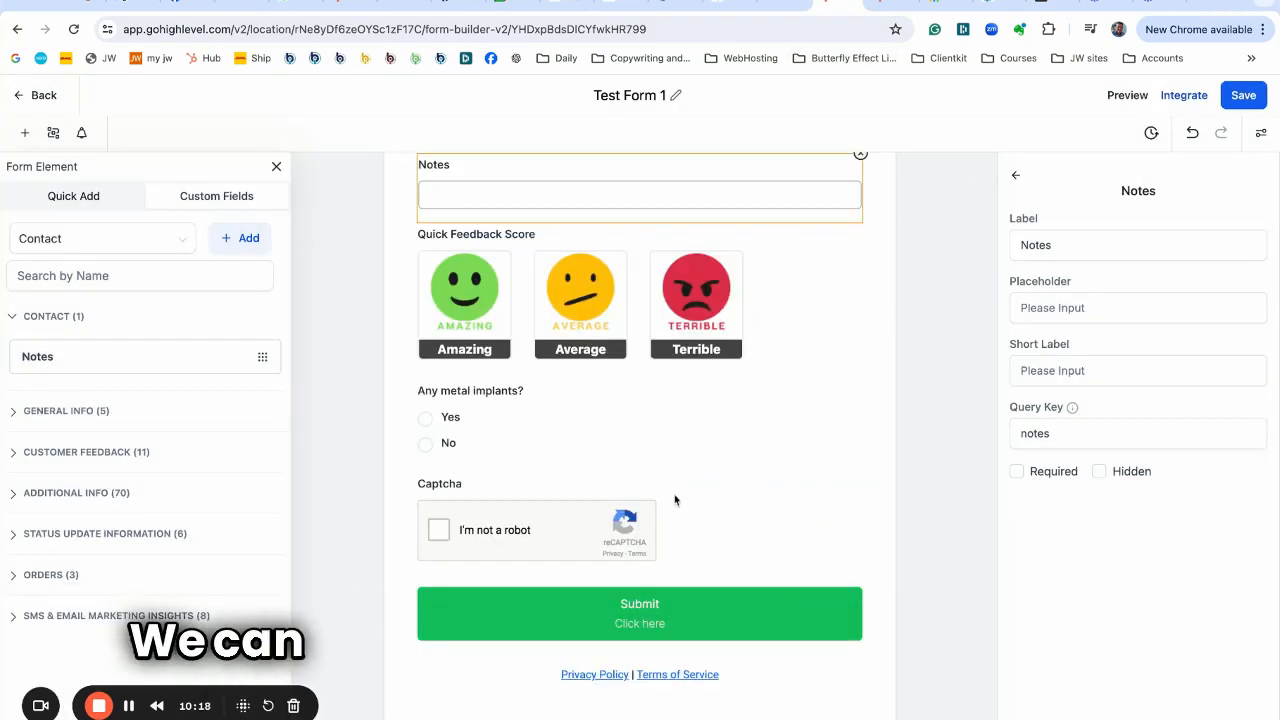
{"action": "scroll", "coordinate": [679, 558], "scroll_direction": "up", "scroll_amount": 4}
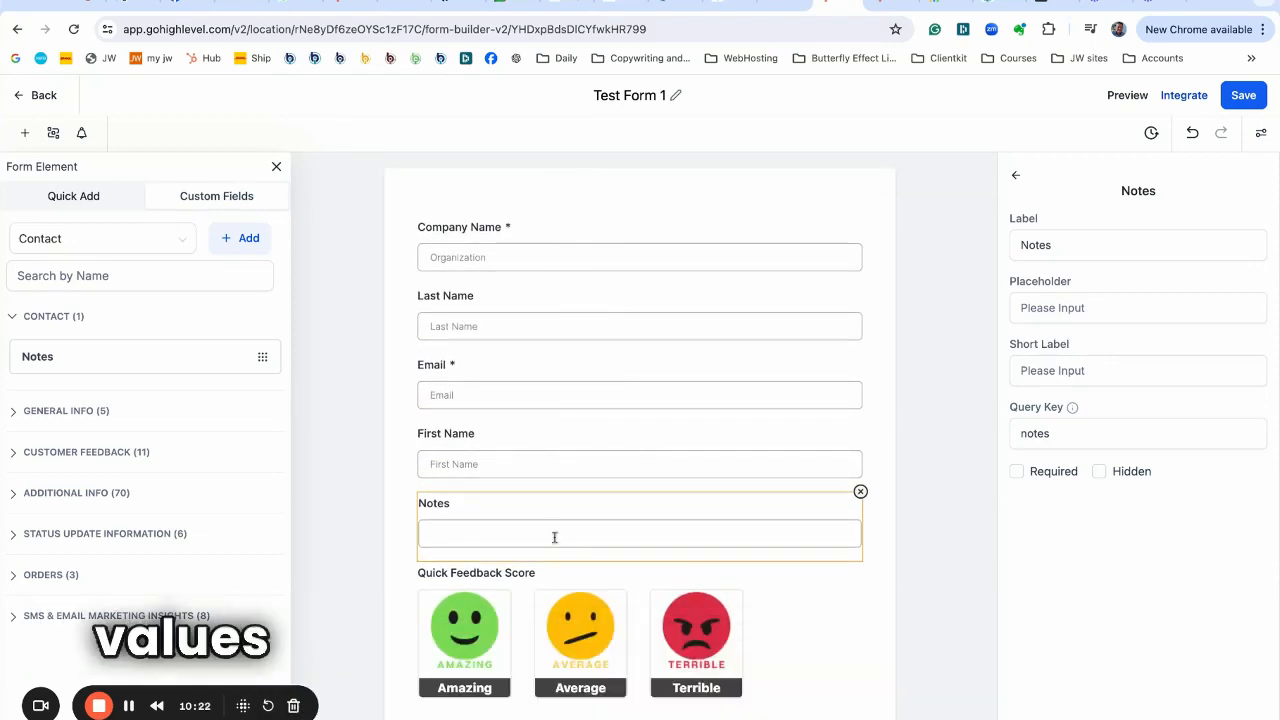
{"action": "scroll", "coordinate": [554, 535], "scroll_direction": "down", "scroll_amount": 3}
{"action": "scroll", "coordinate": [554, 537], "scroll_direction": "up", "scroll_amount": 3}
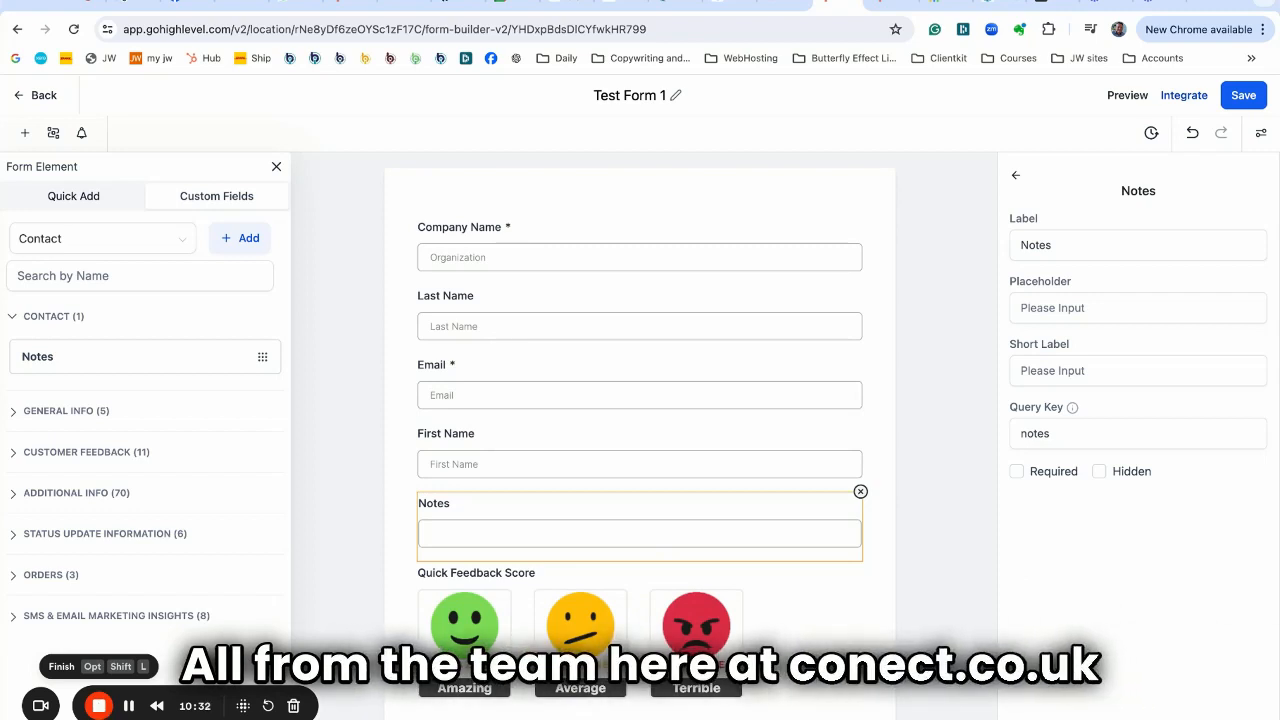
{"action": "left_click", "coordinate": [99, 706]}
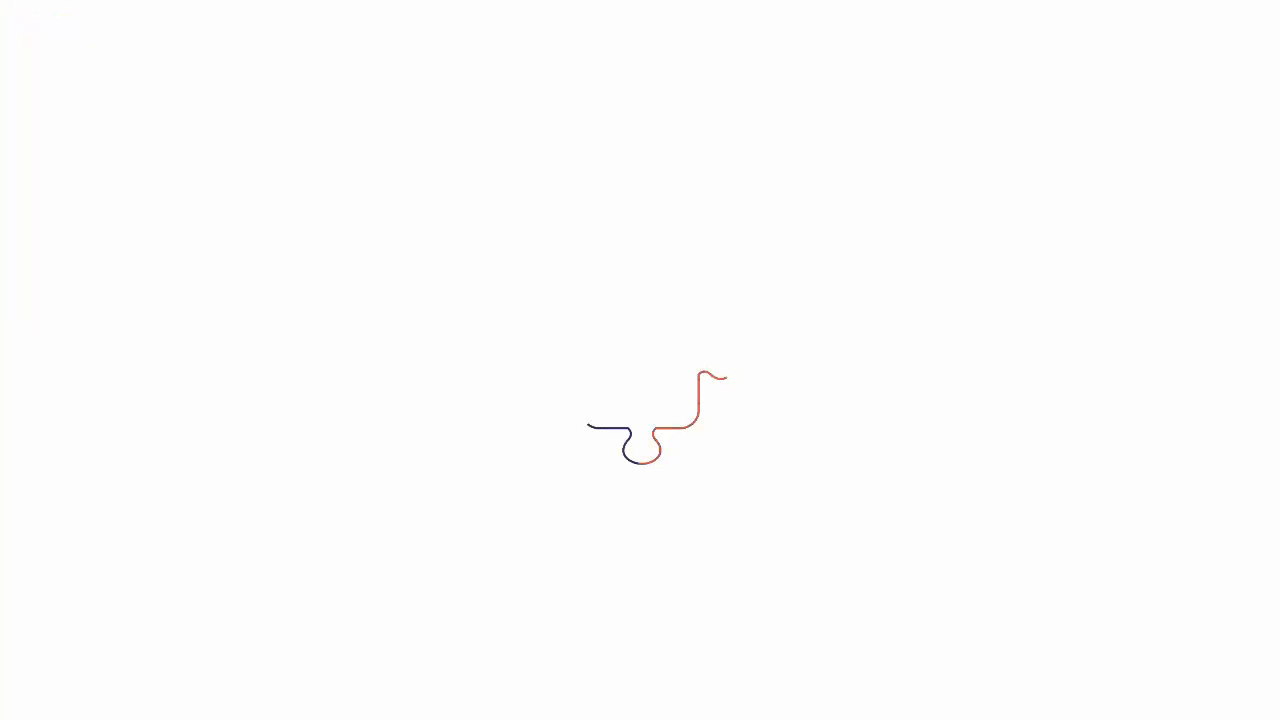